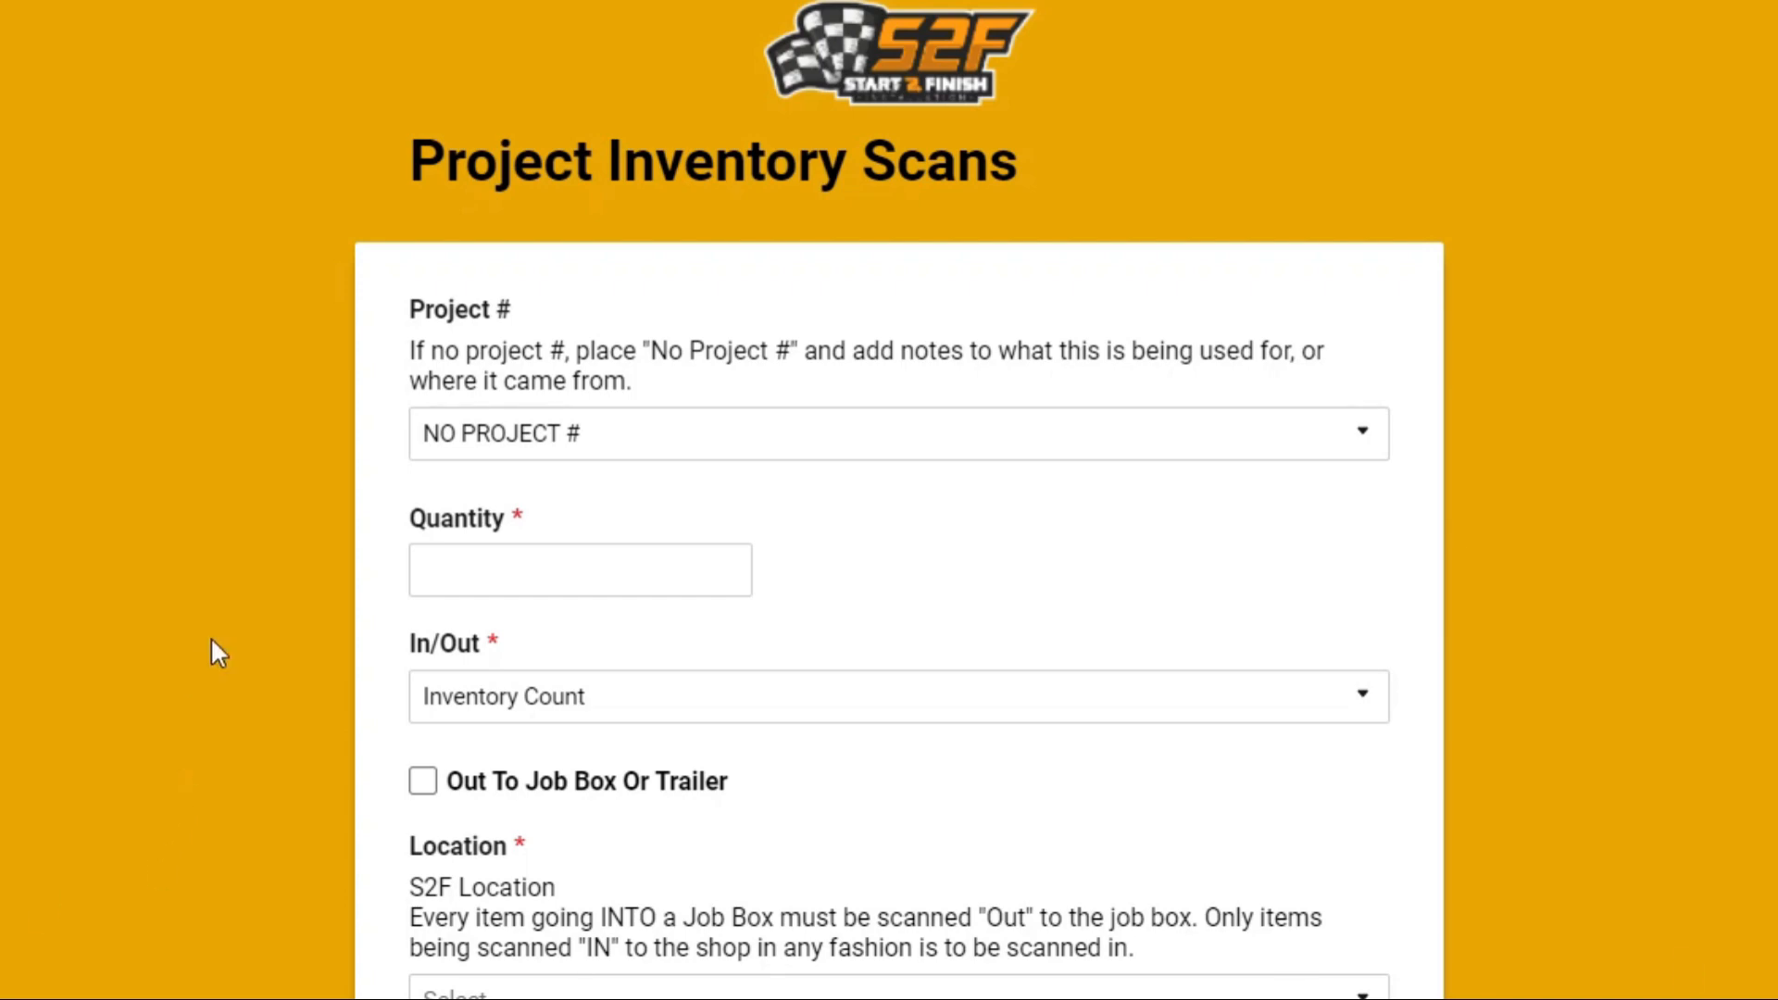
# Review the inventory scan form's fields and the options available for Project #.
pyautogui.scroll(-3, 304, 542)
pyautogui.scroll(3, 304, 542)
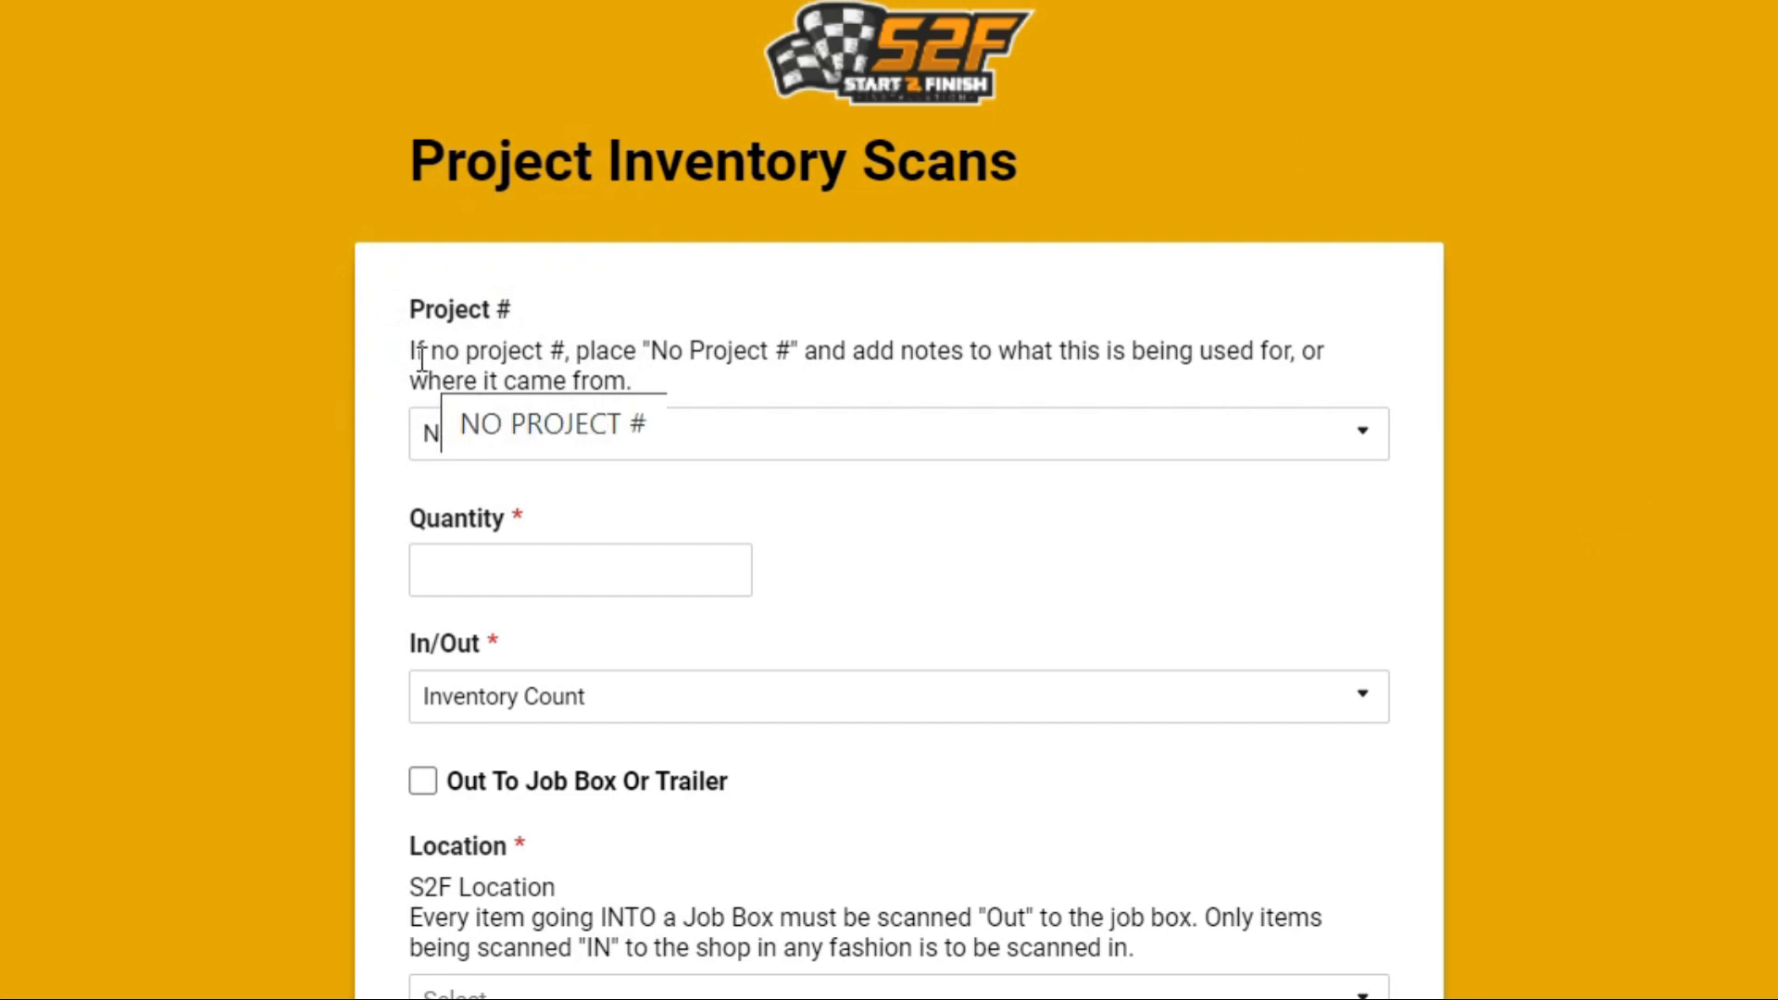
pyautogui.scroll(-3, 1195, 546)
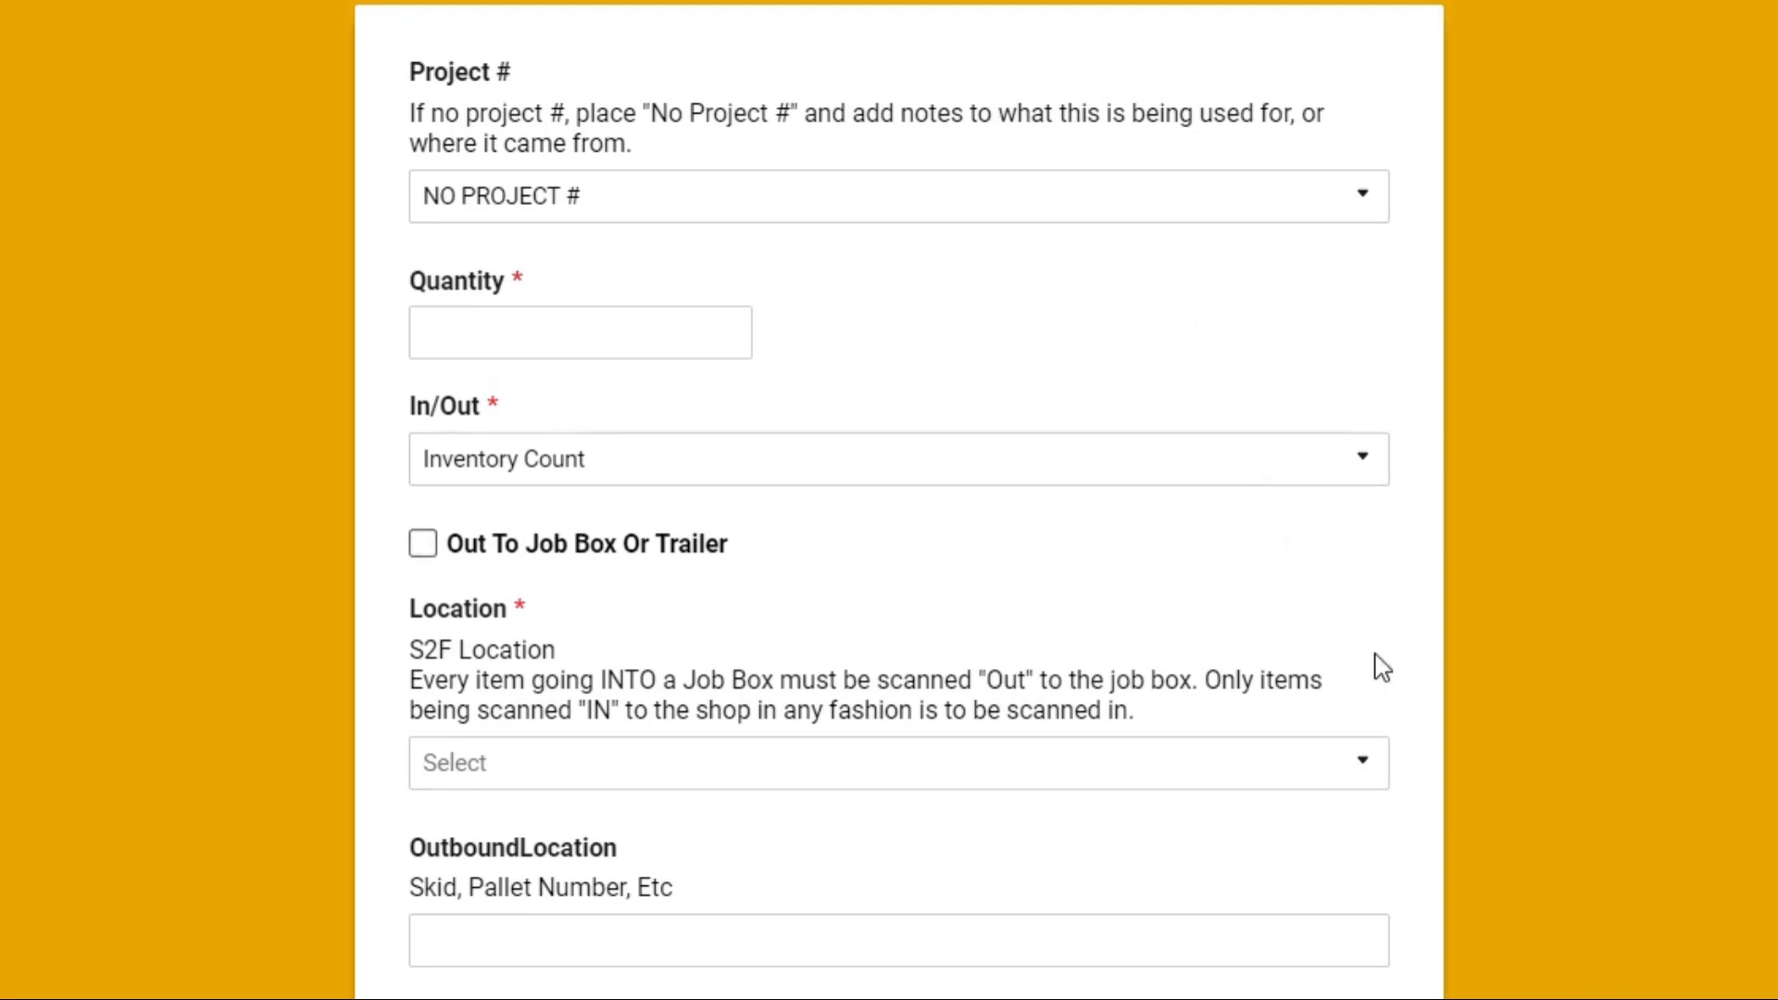
pyautogui.scroll(-3, 1255, 769)
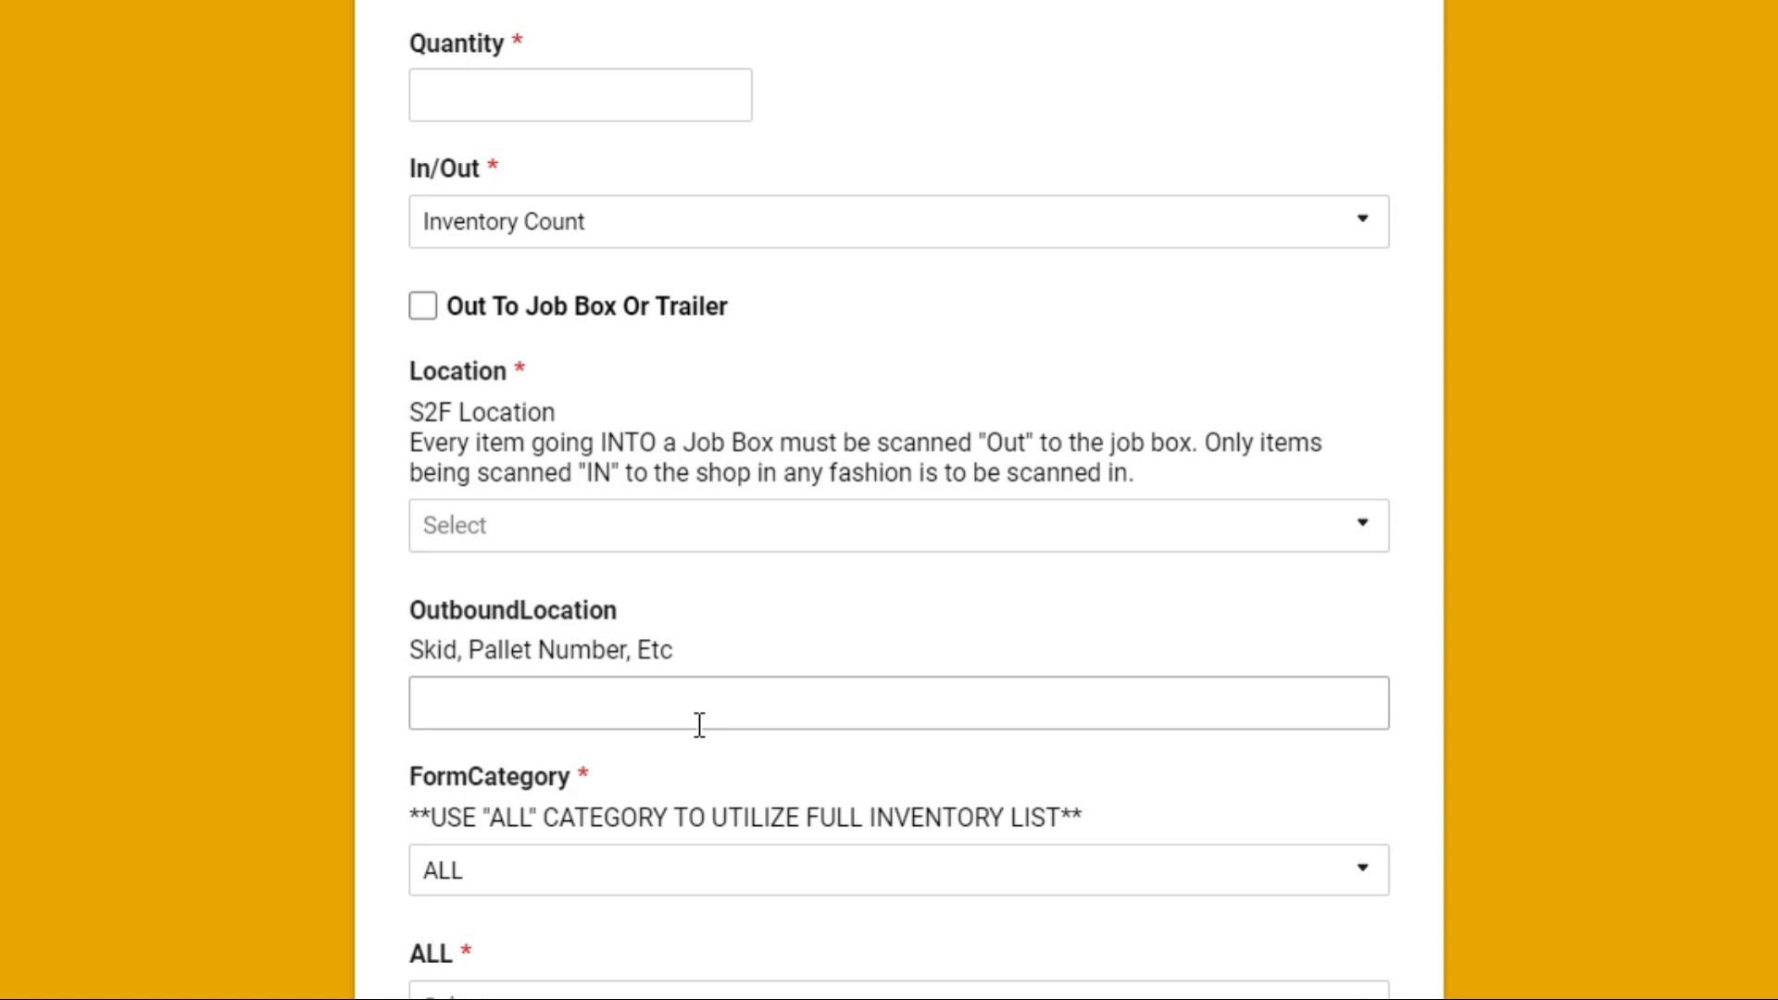
pyautogui.scroll(3, 744, 724)
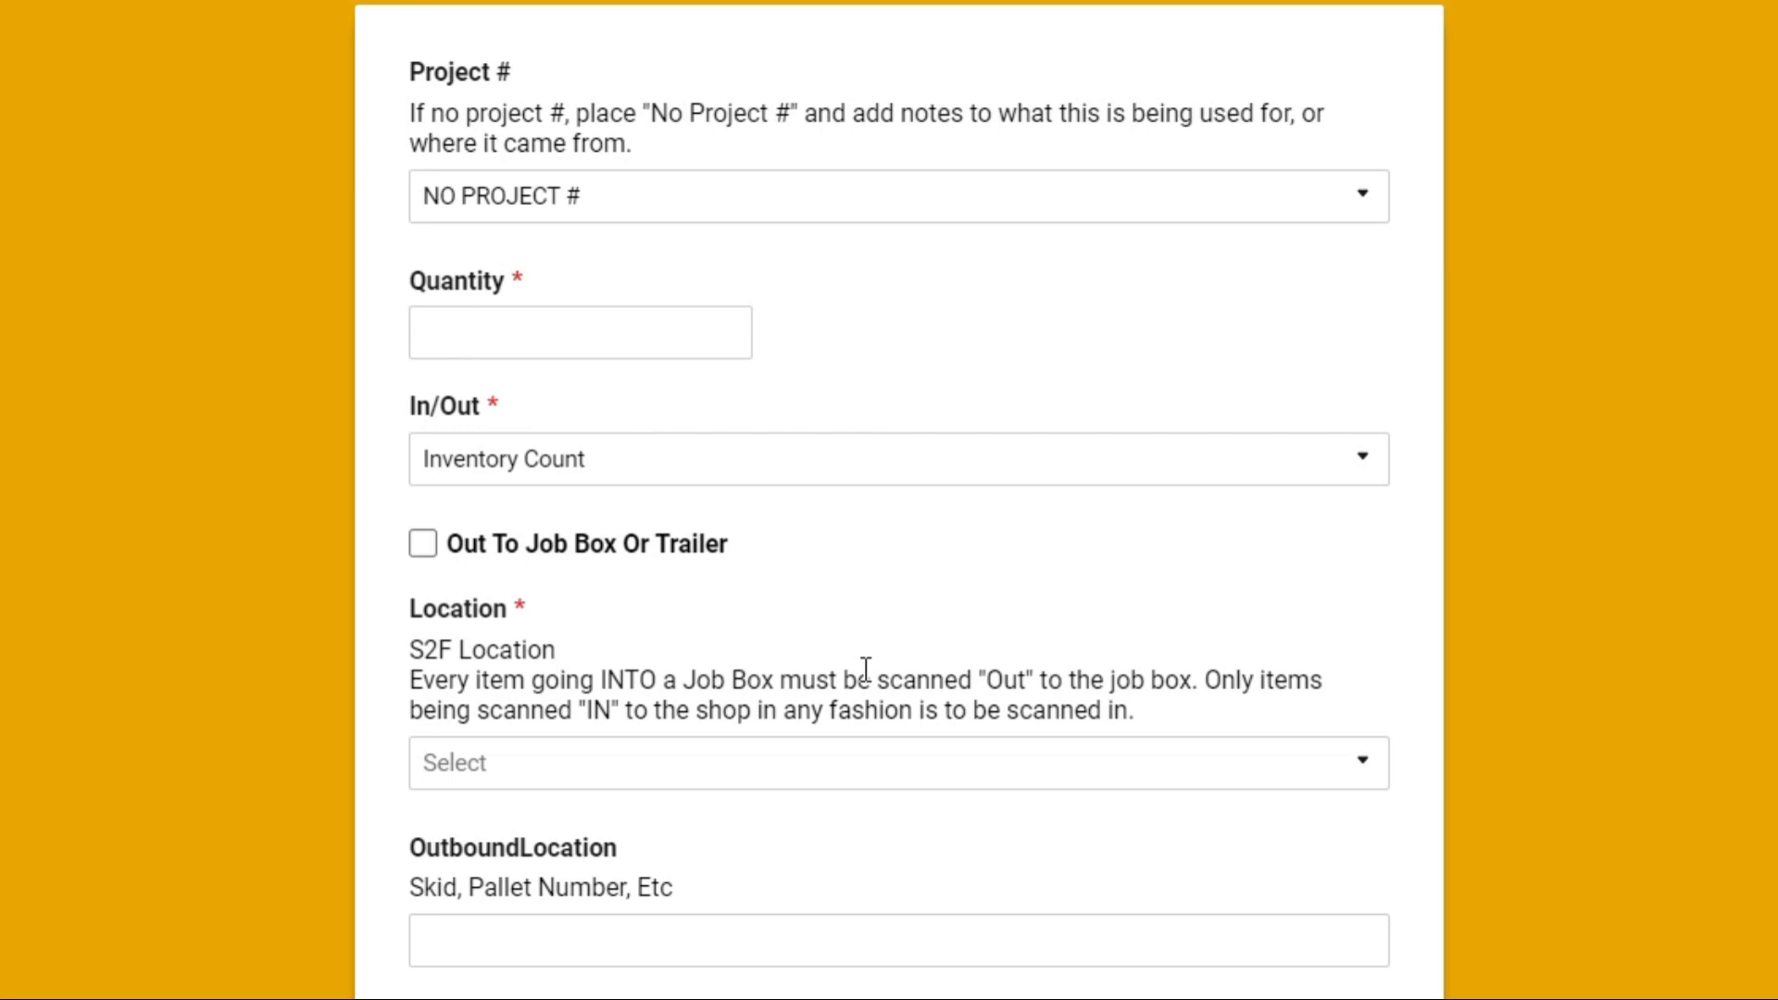
pyautogui.scroll(3, 842, 655)
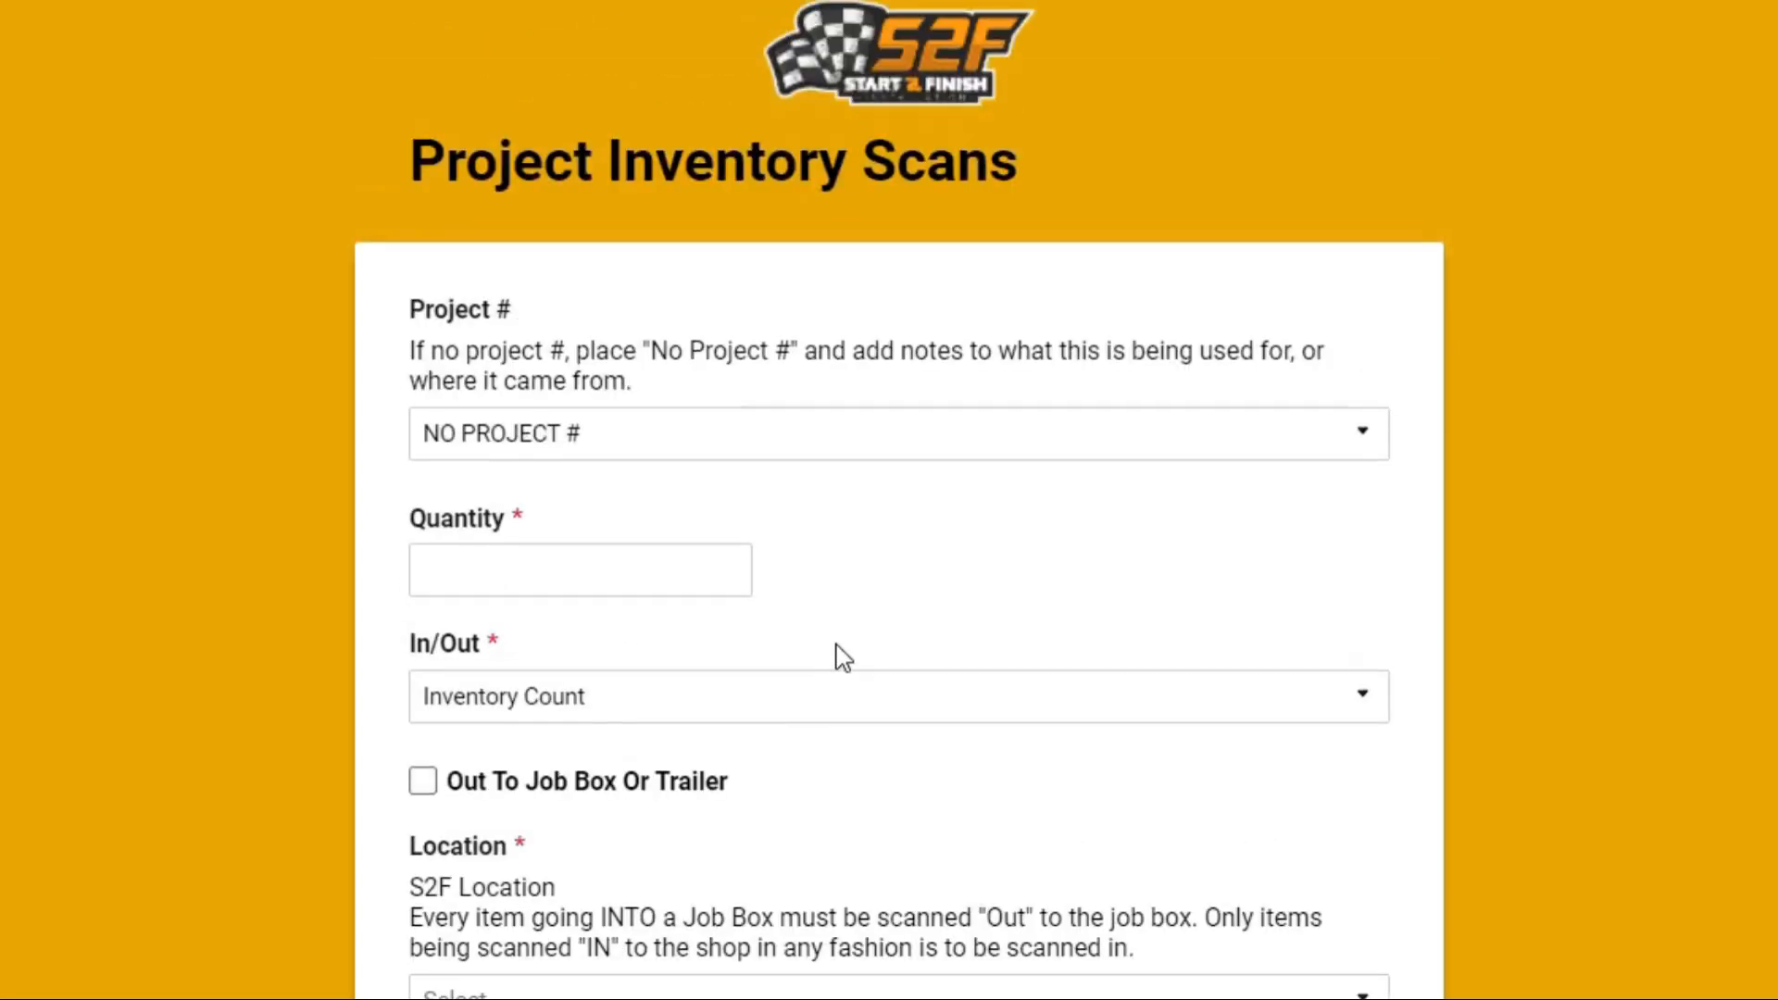
pyautogui.click(1372, 456)
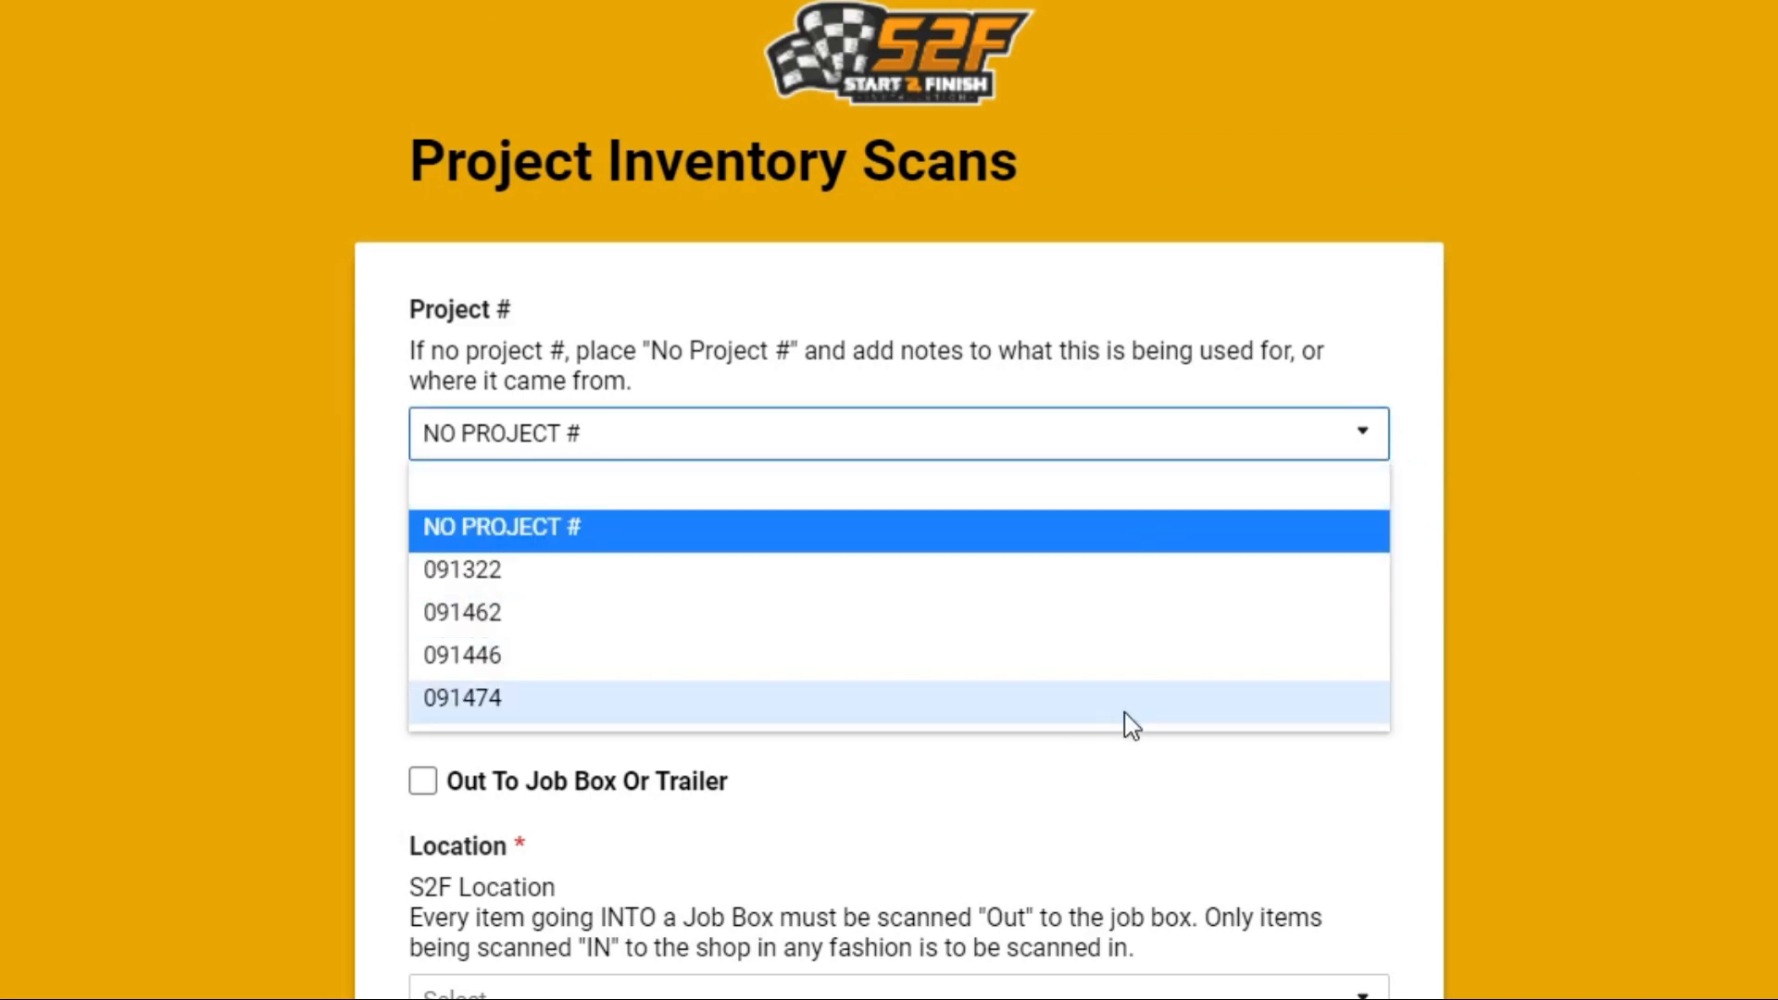
pyautogui.click(1095, 841)
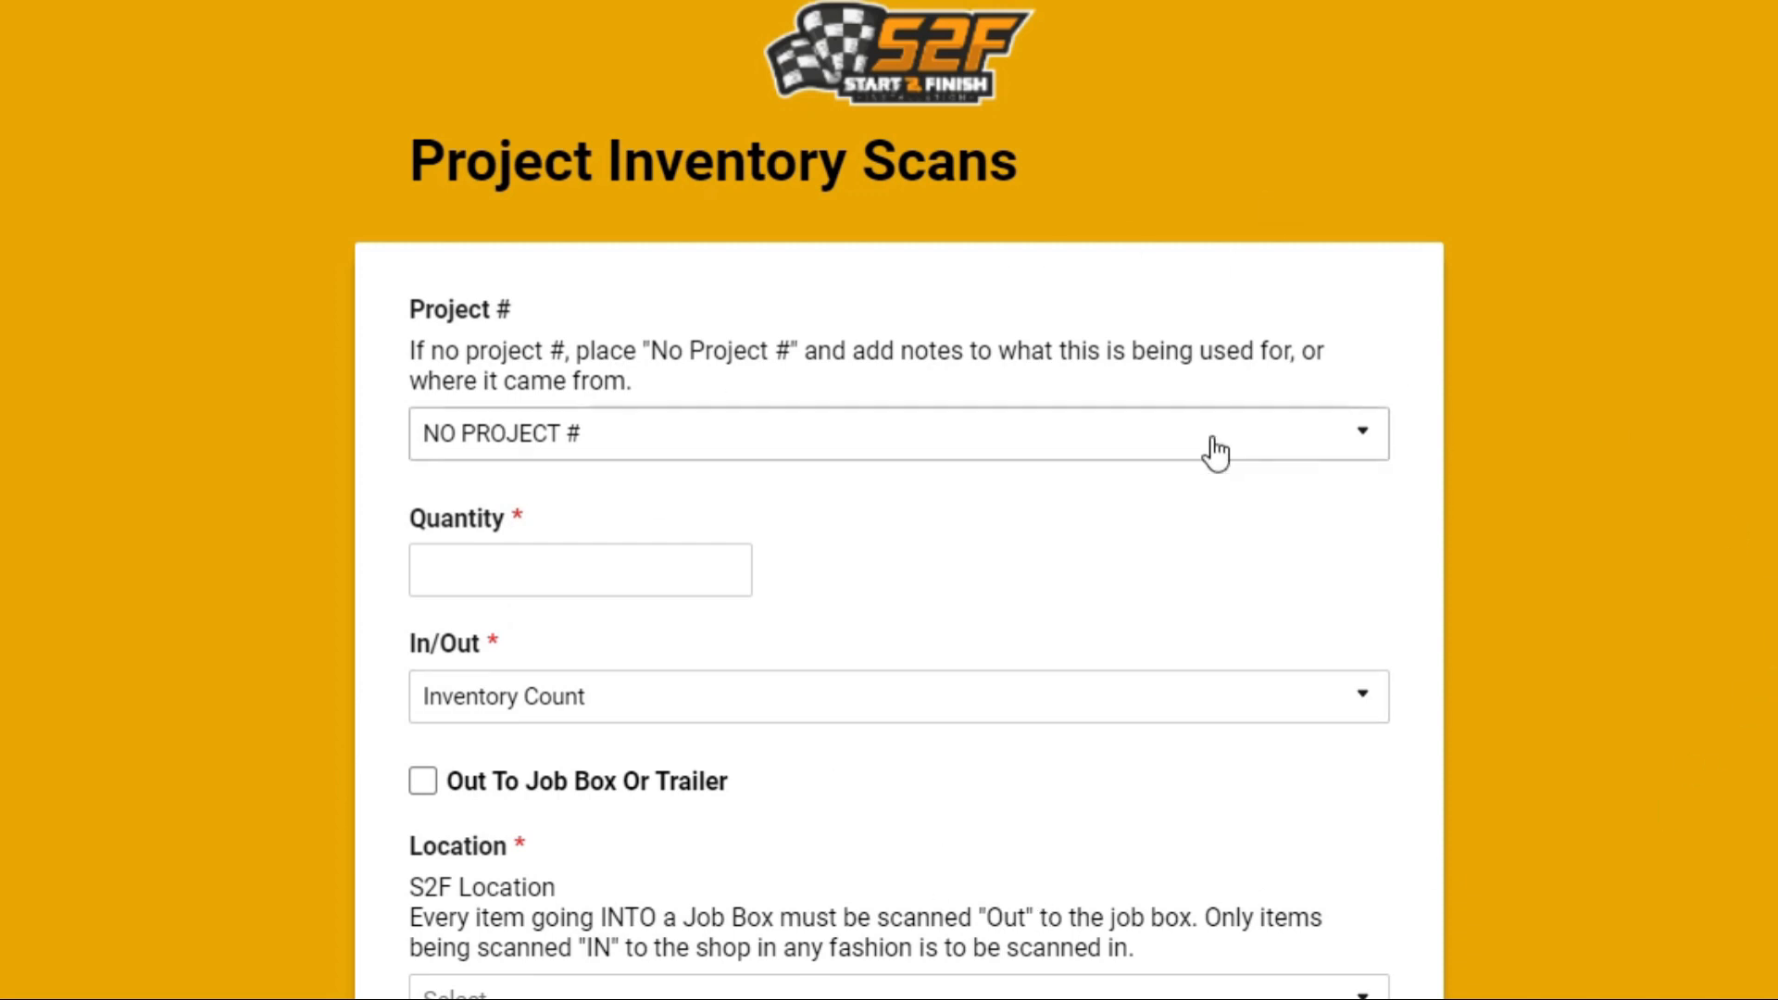
pyautogui.click(1361, 442)
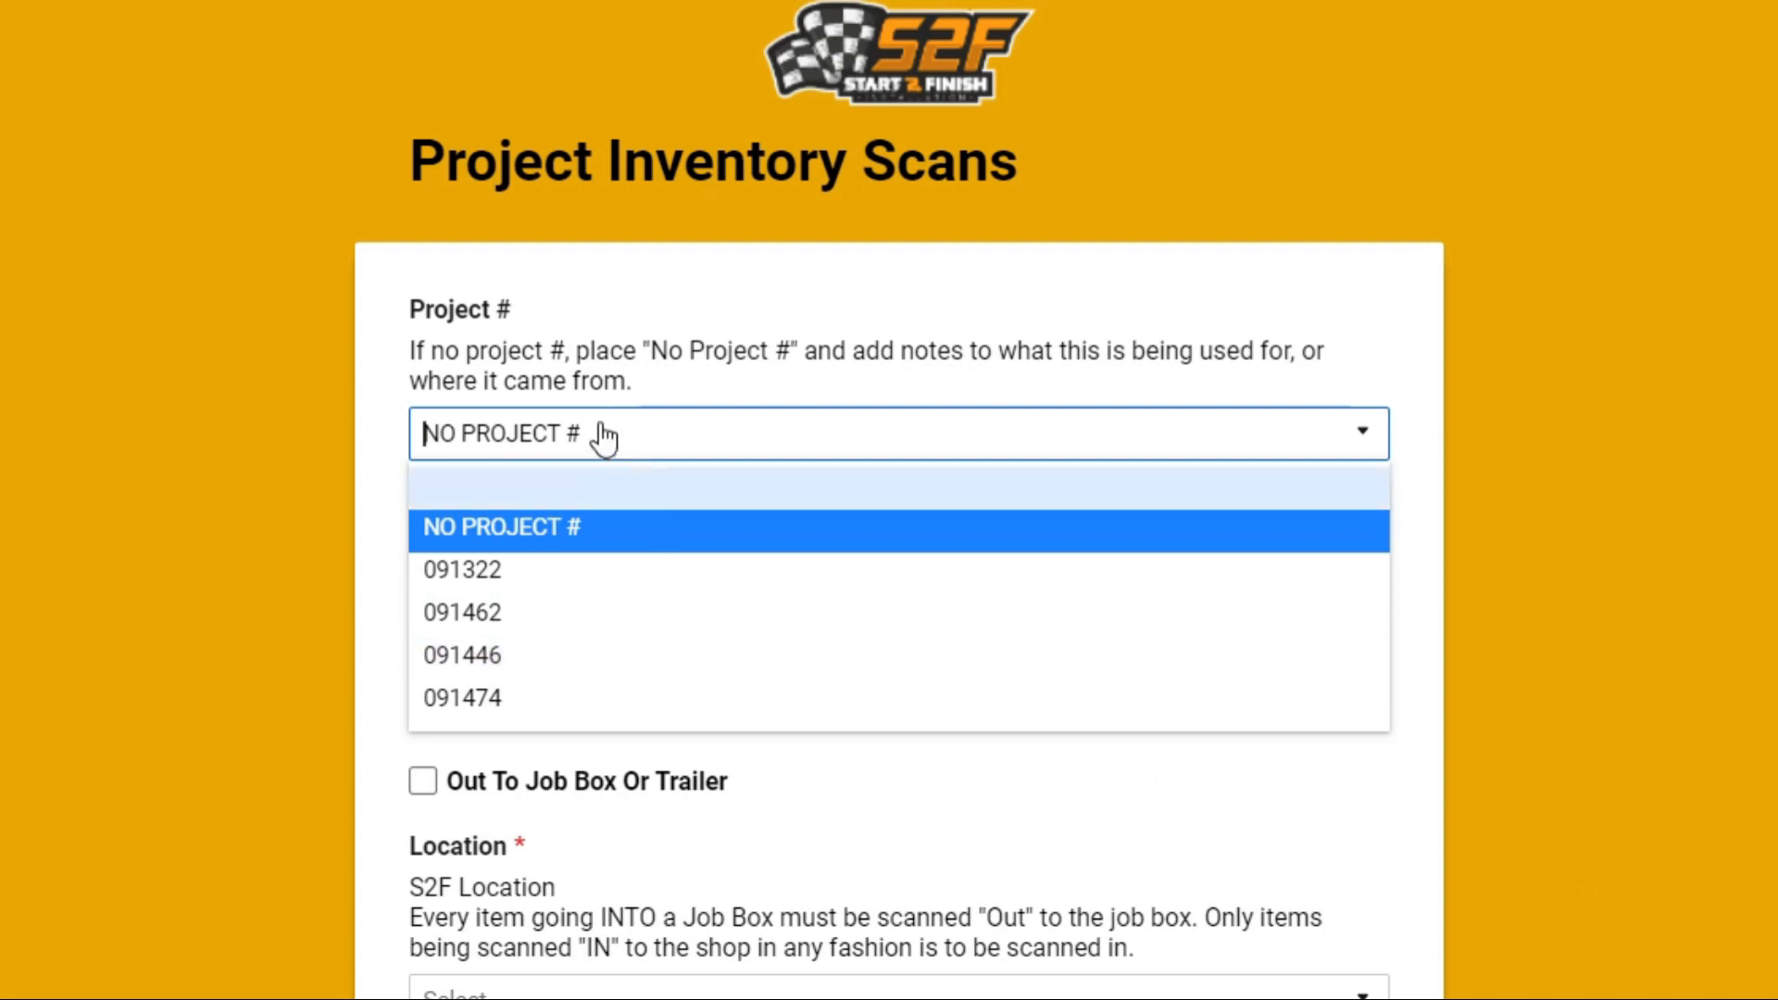
pyautogui.click(1322, 820)
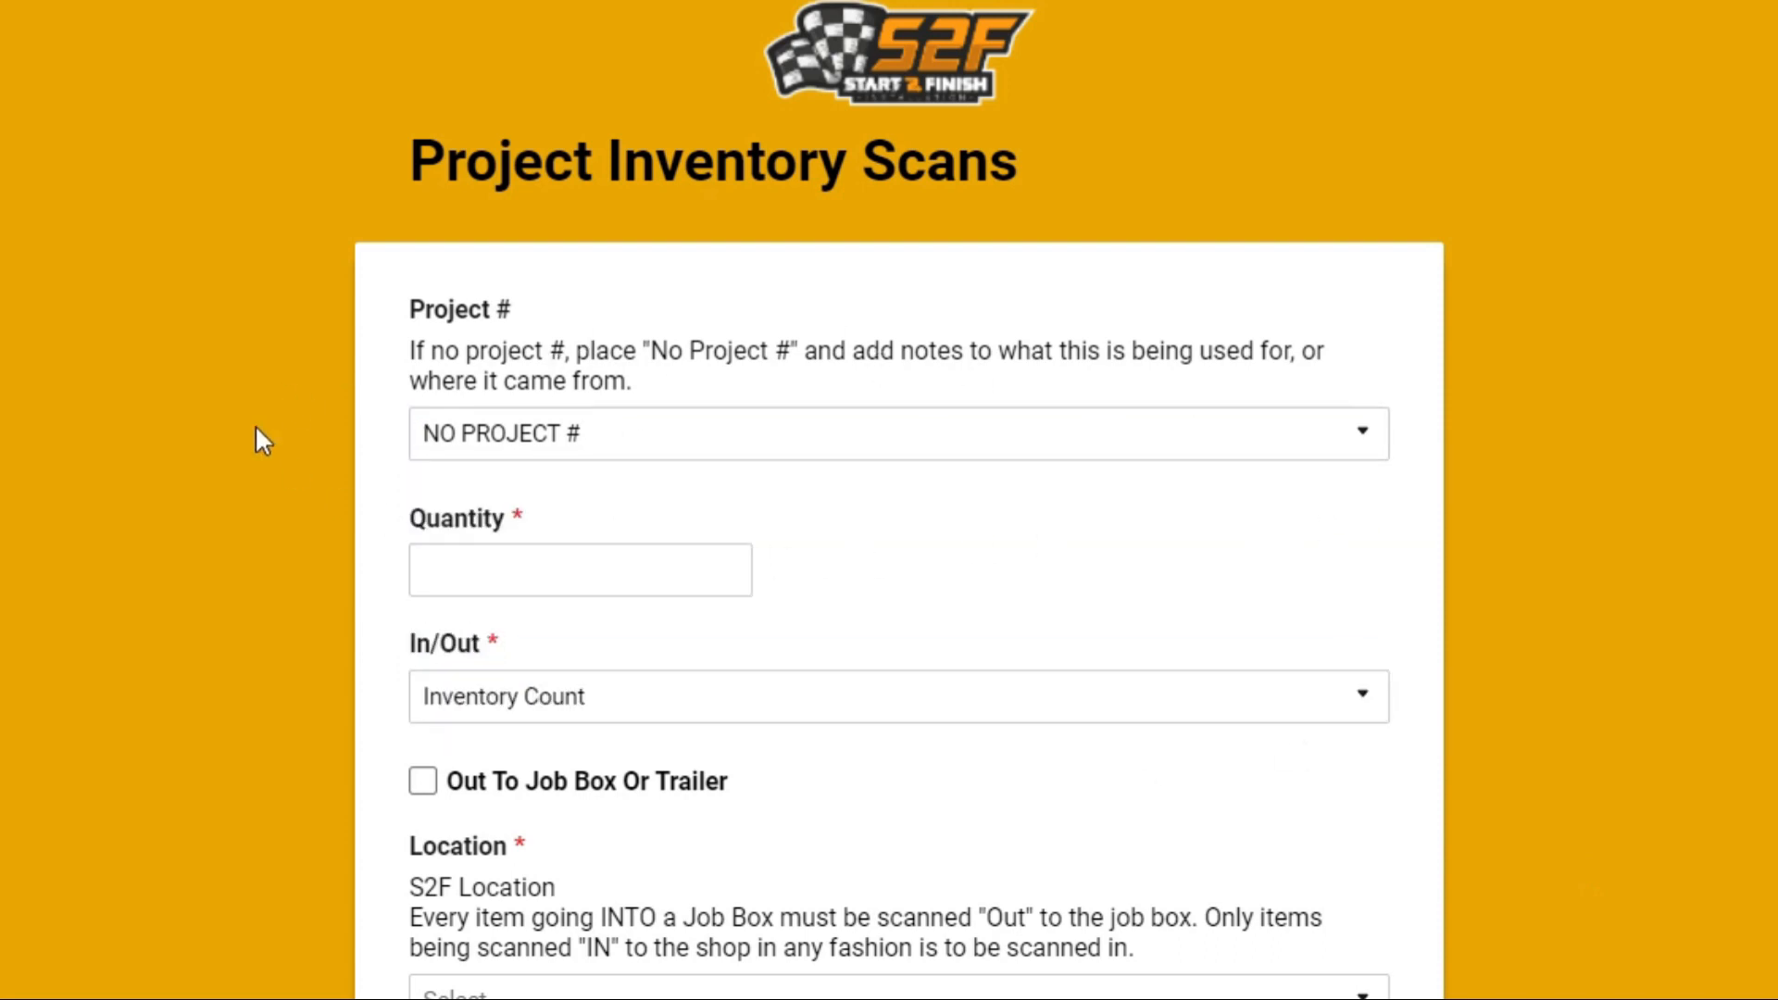
pyautogui.click(695, 449)
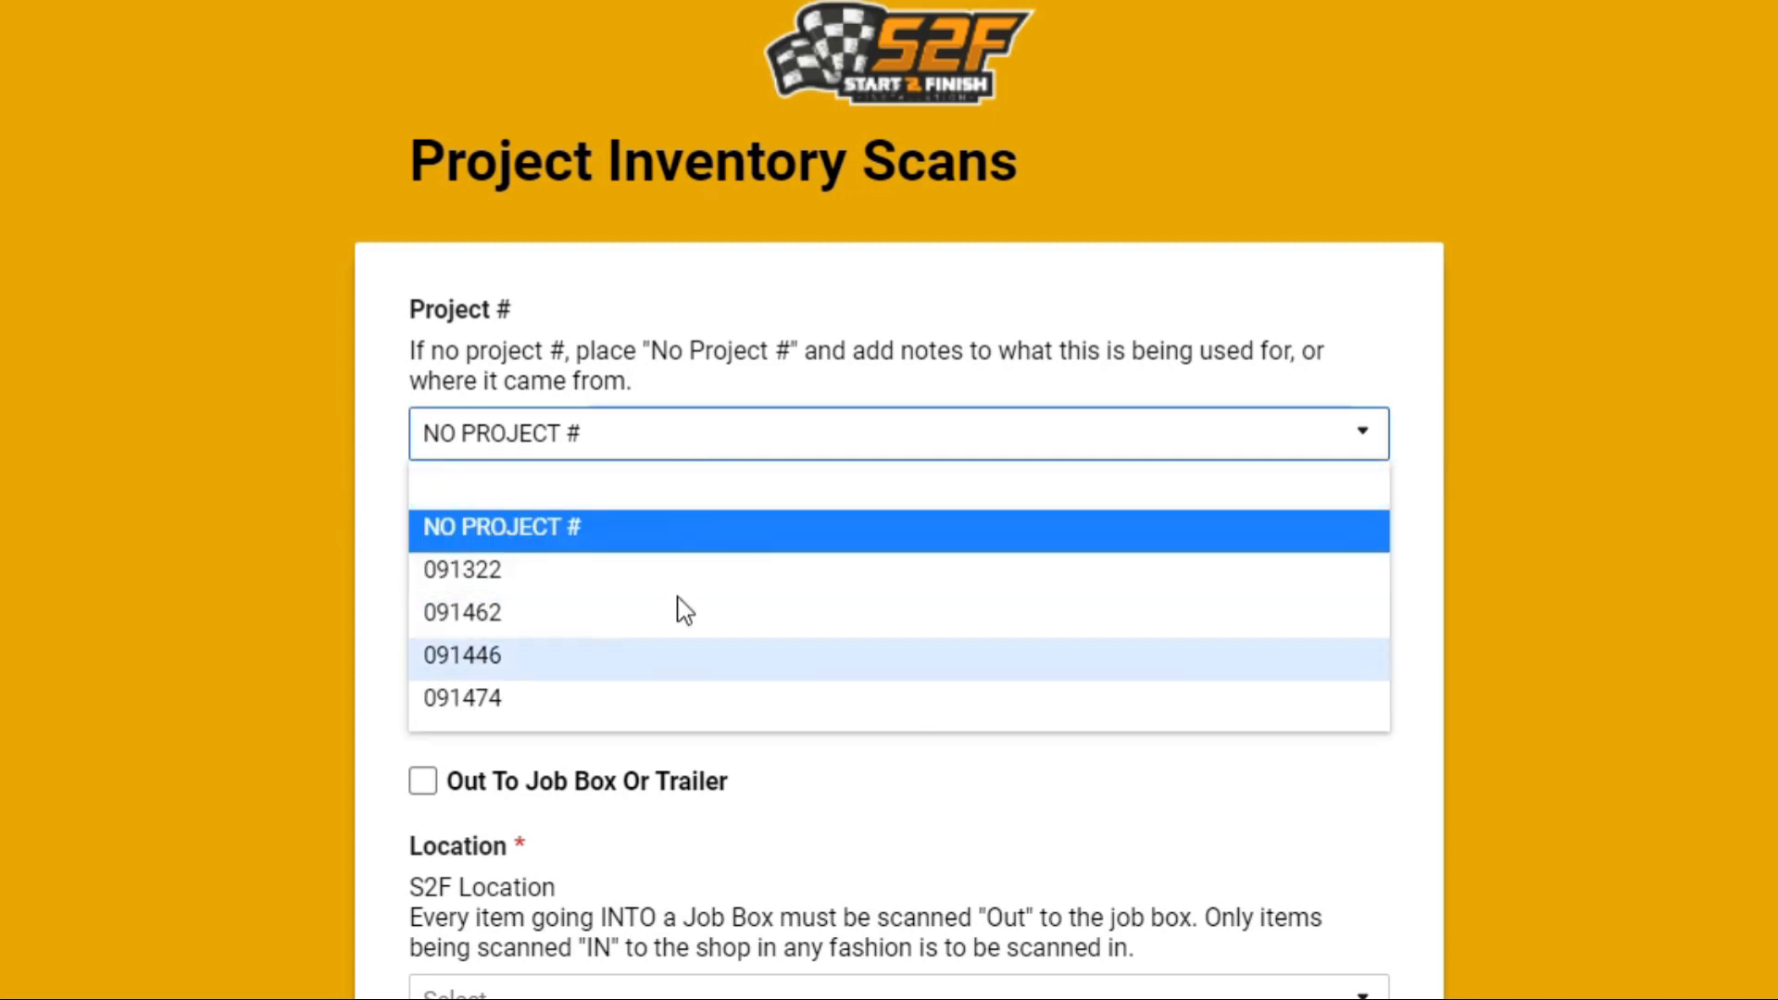
pyautogui.click(1265, 871)
# Examine the Quantity field and the options offered for In/Out.
pyautogui.click(559, 551)
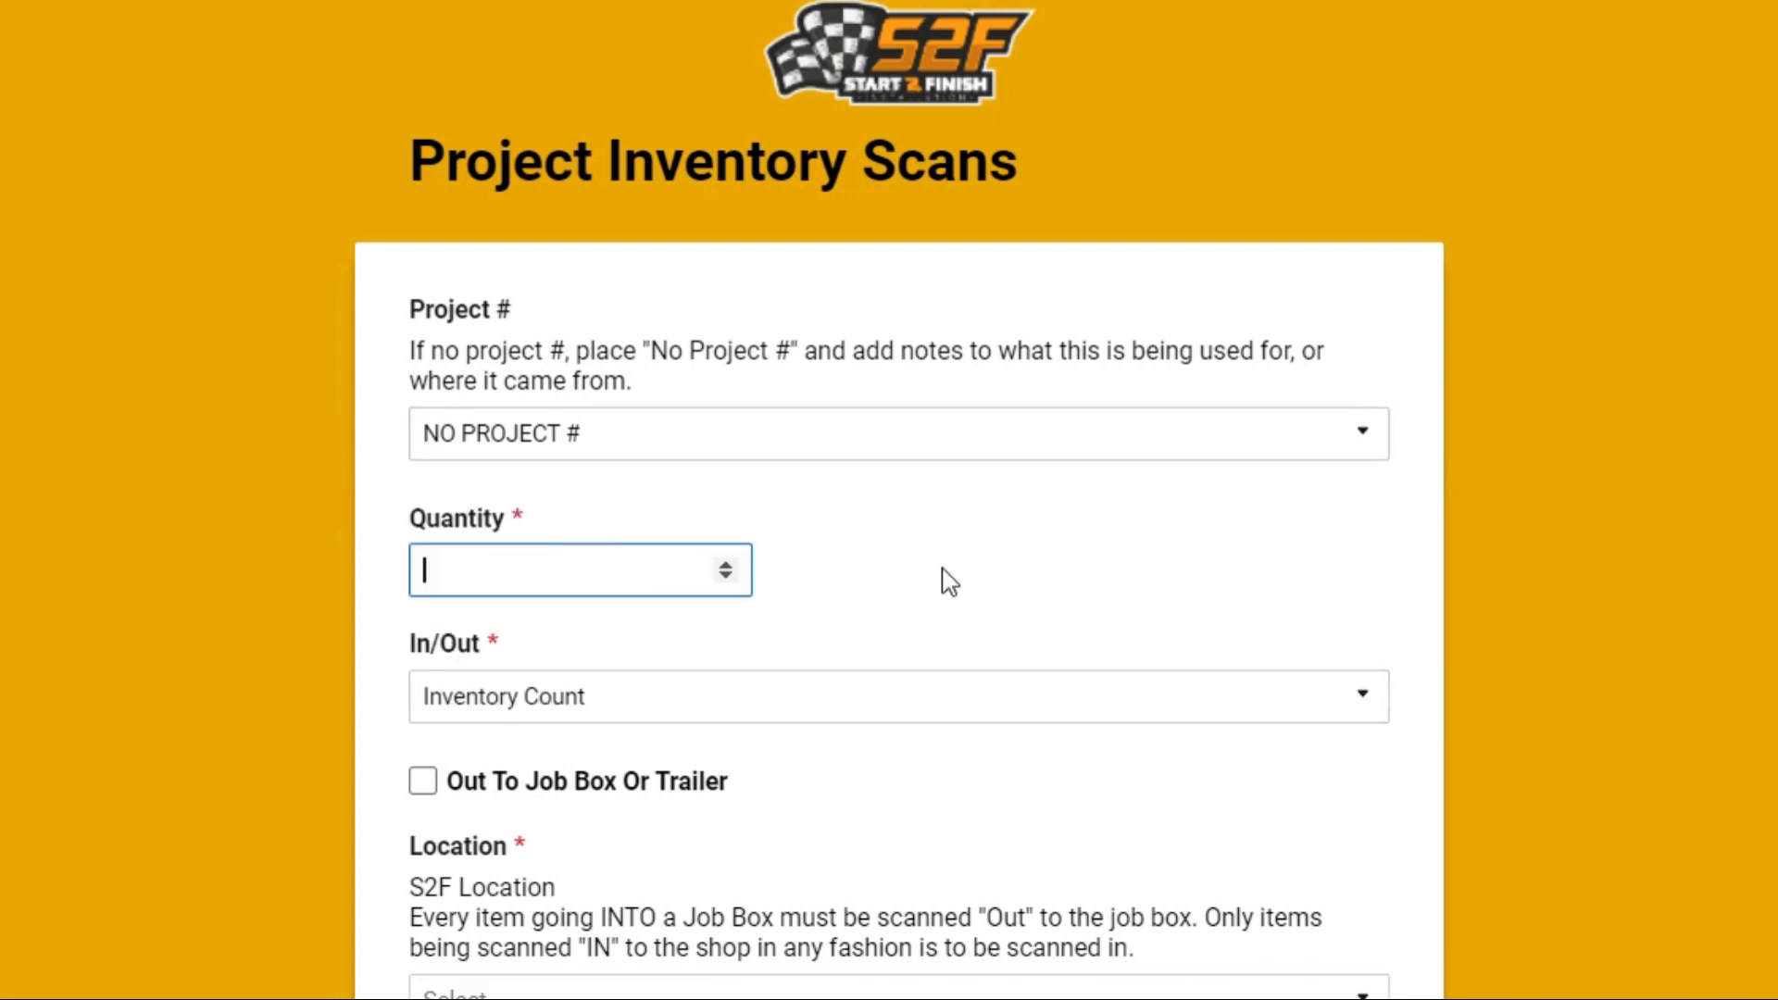
pyautogui.click(903, 701)
pyautogui.click(963, 754)
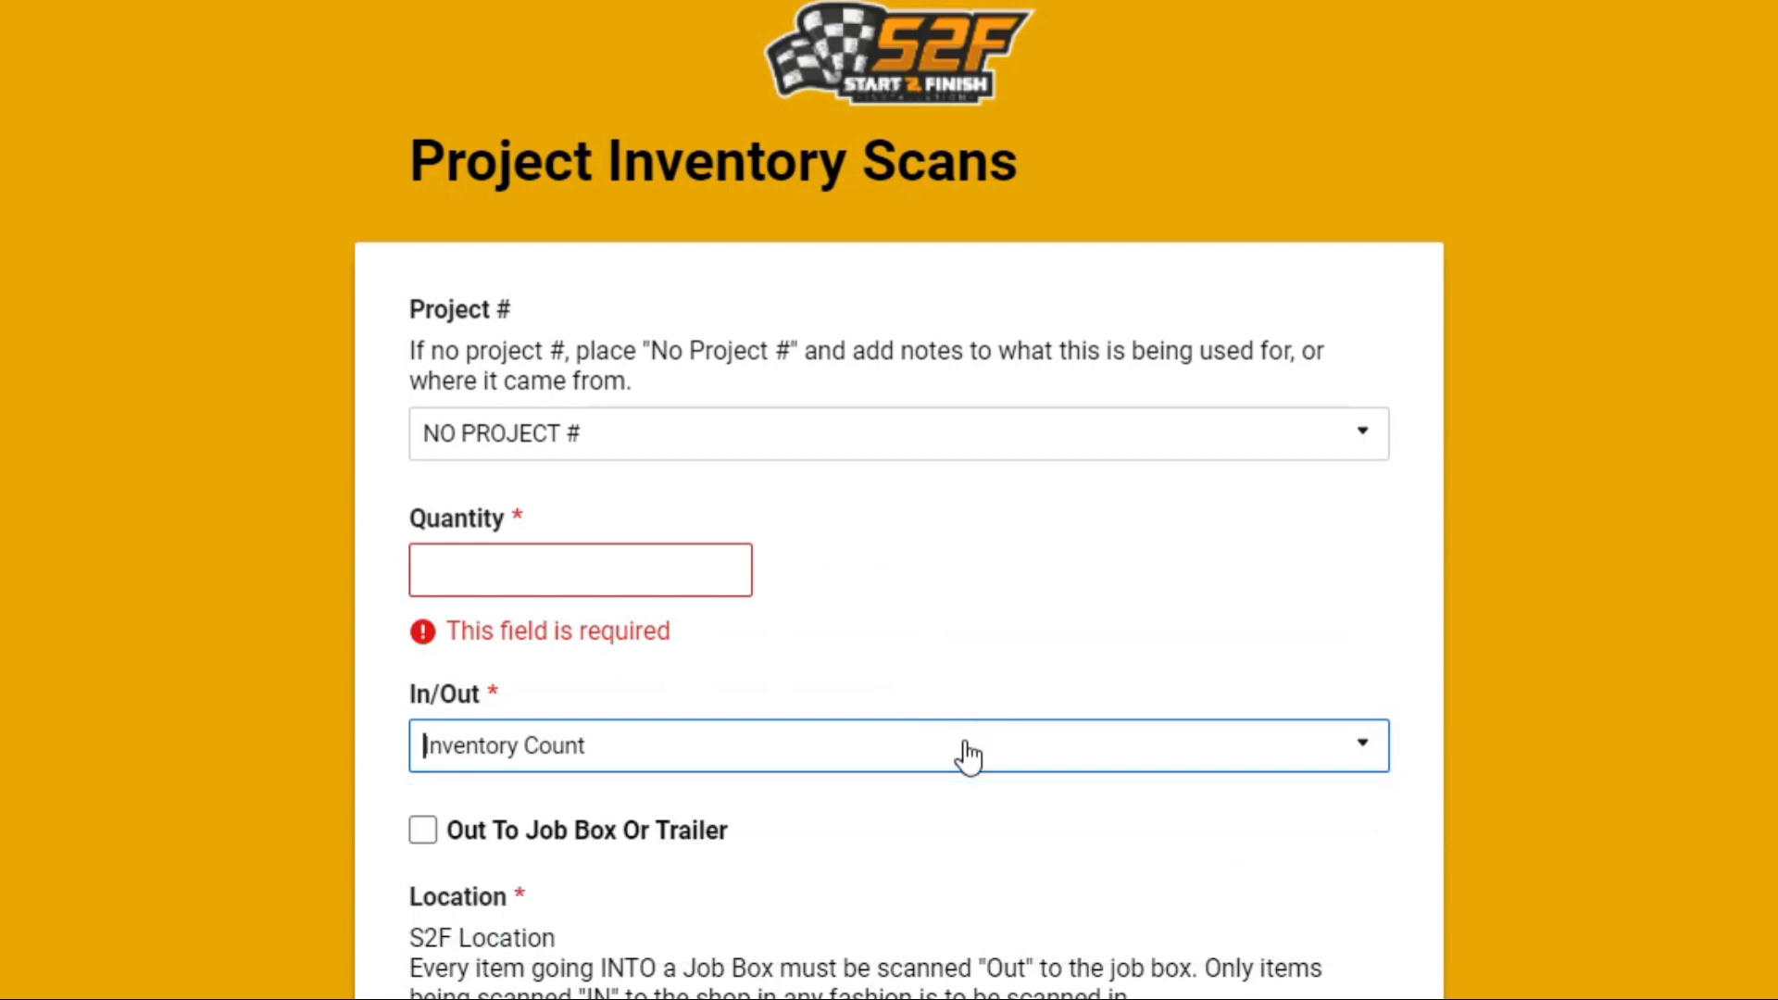
pyautogui.click(968, 755)
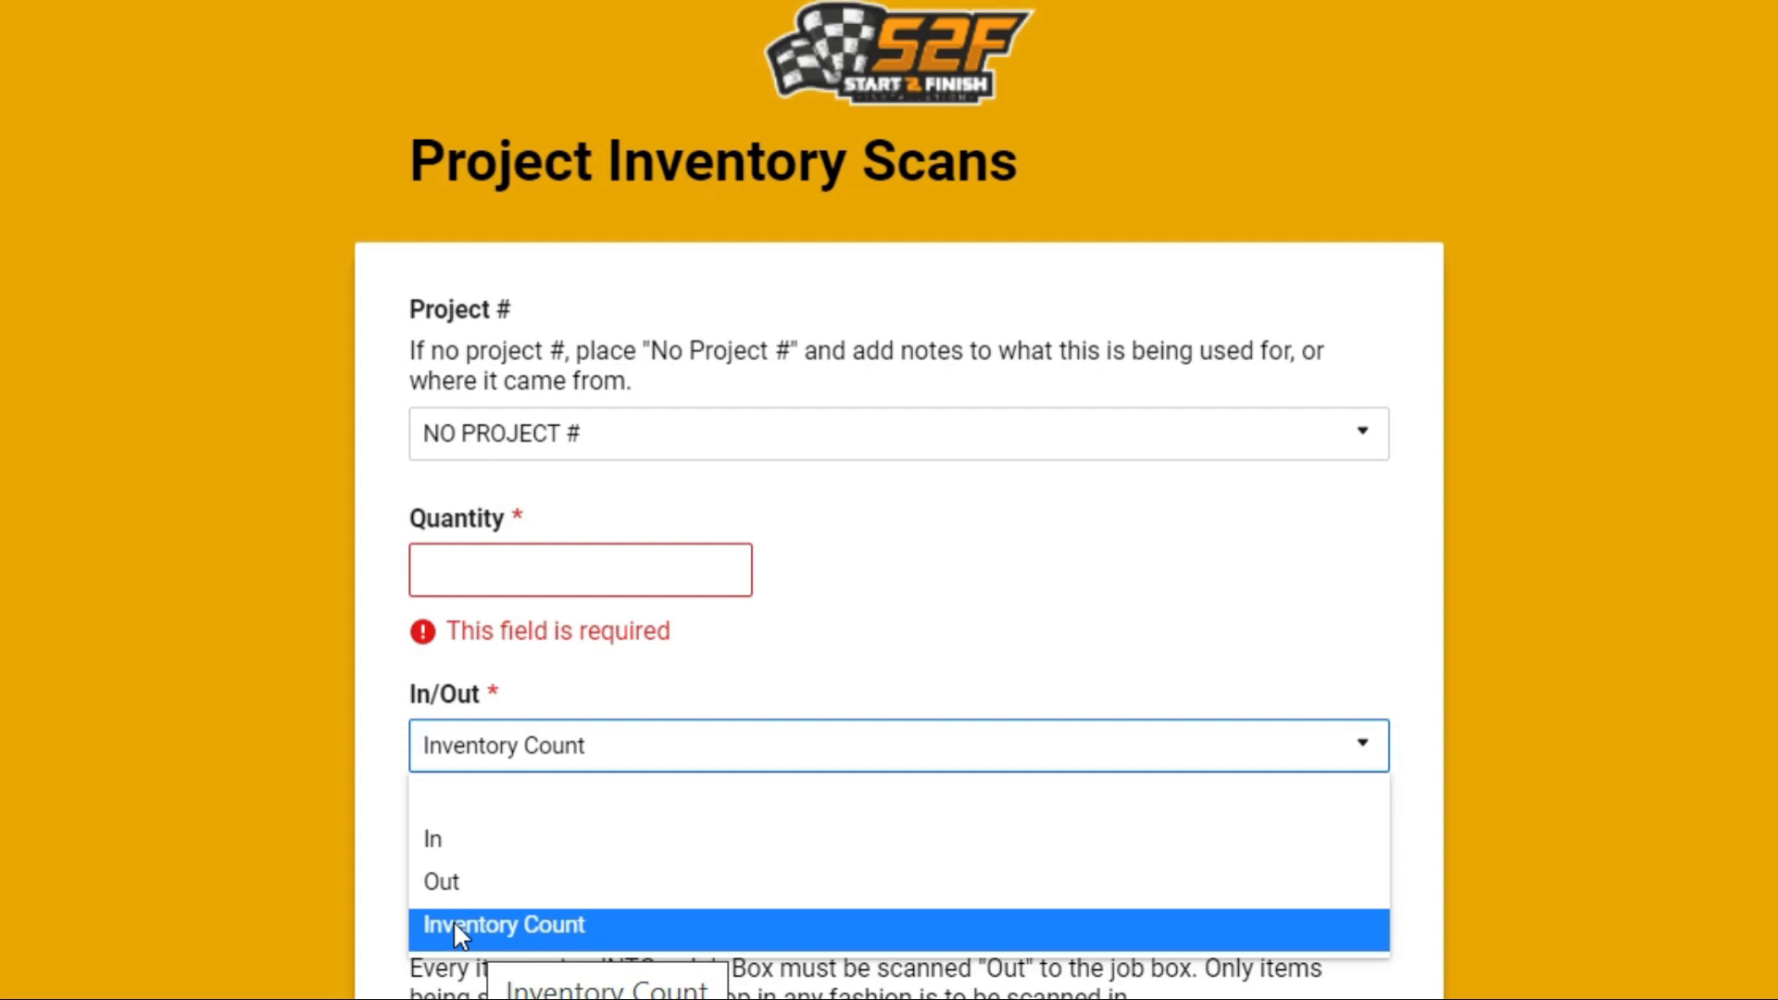
pyautogui.click(1046, 635)
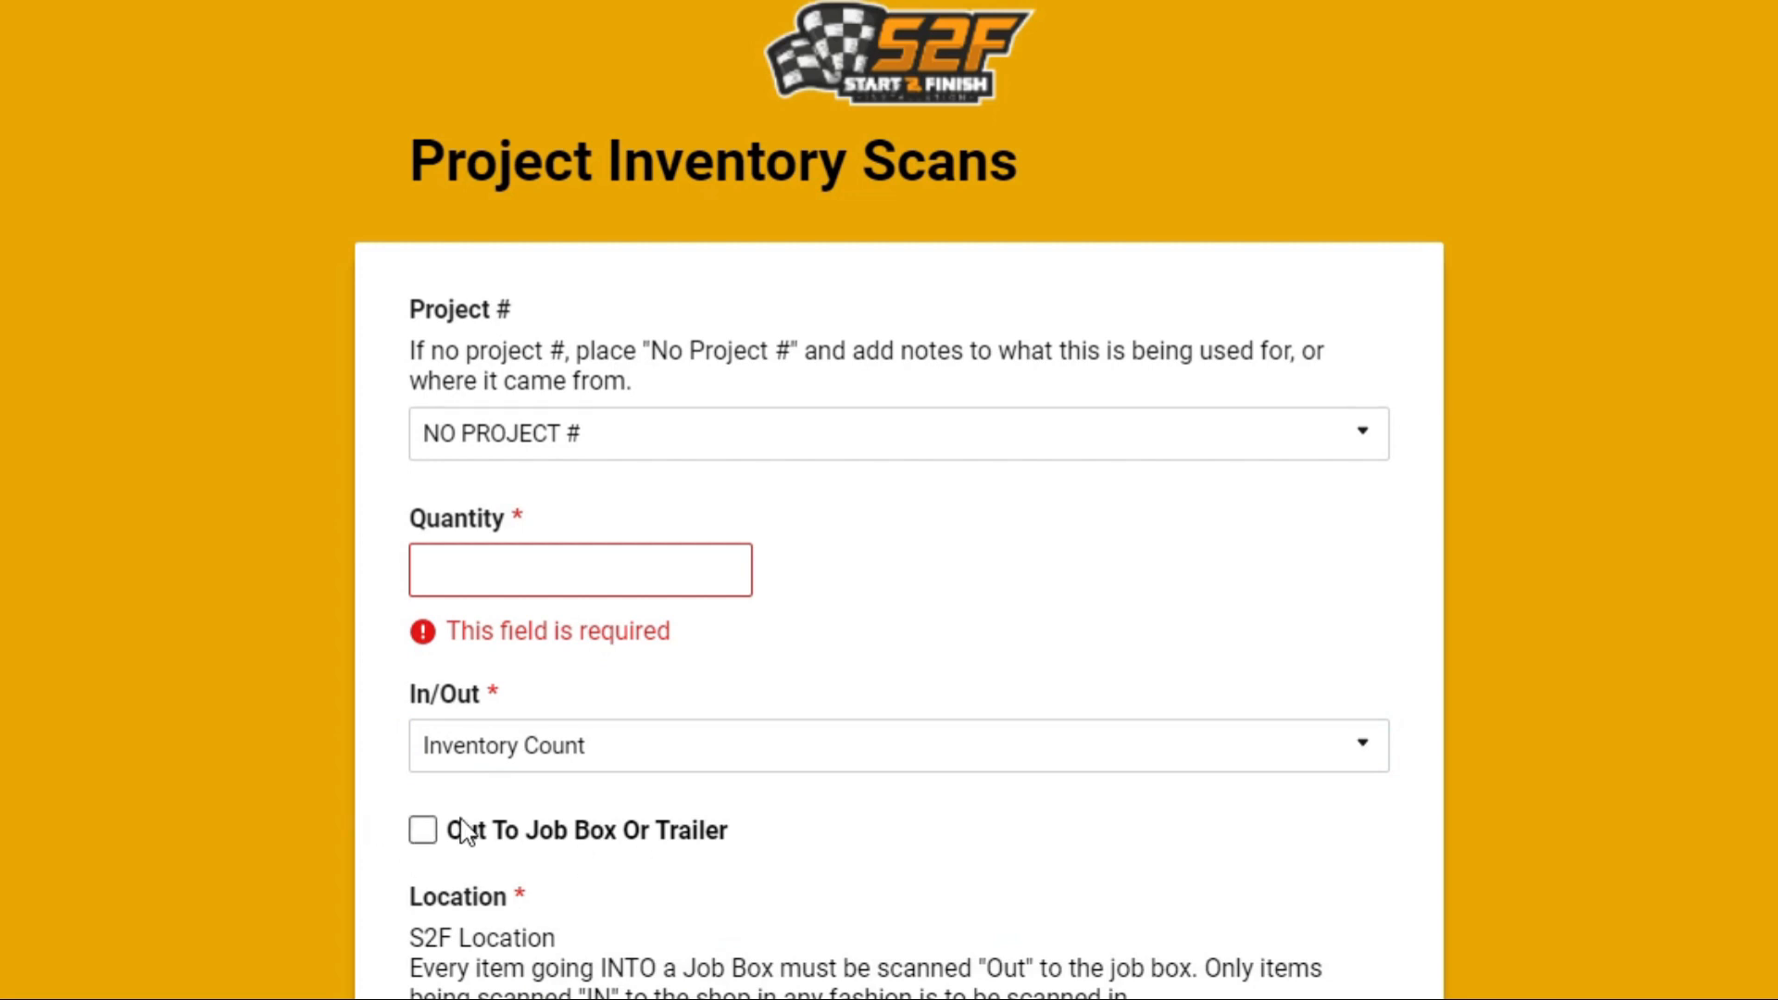
# Change the scan's In/Out value to Out.
pyautogui.scroll(-3, 417, 830)
pyautogui.click(965, 507)
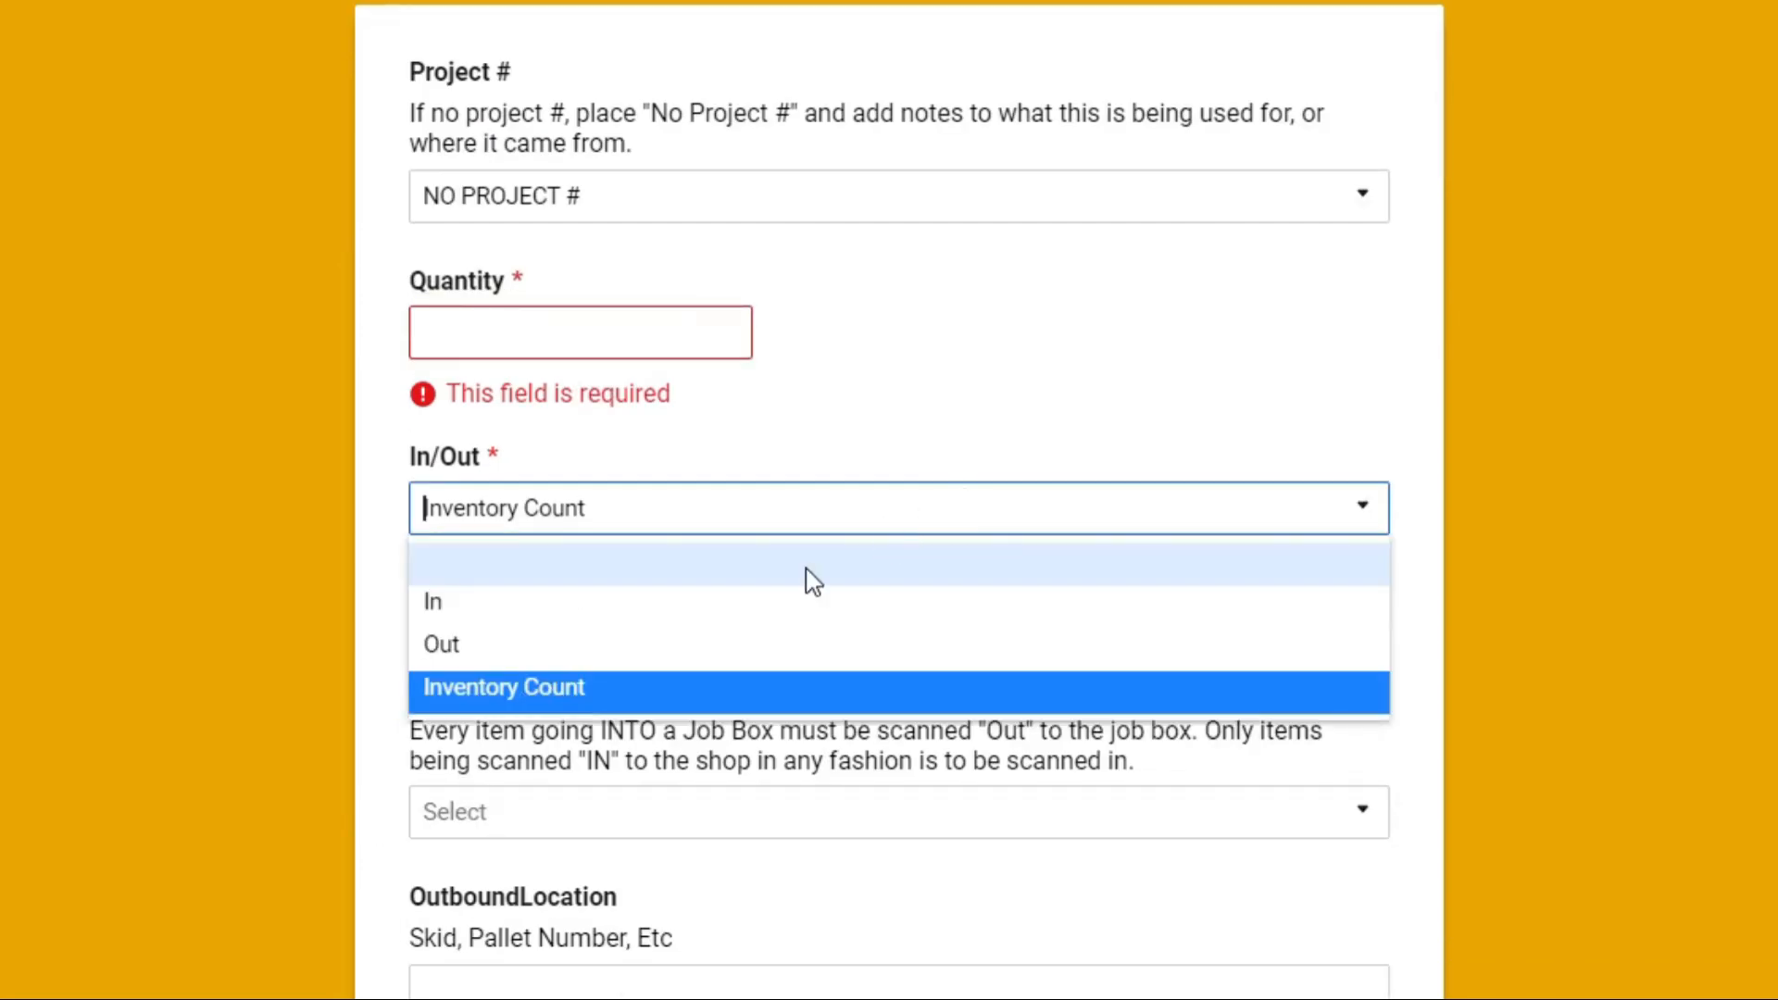
pyautogui.click(726, 663)
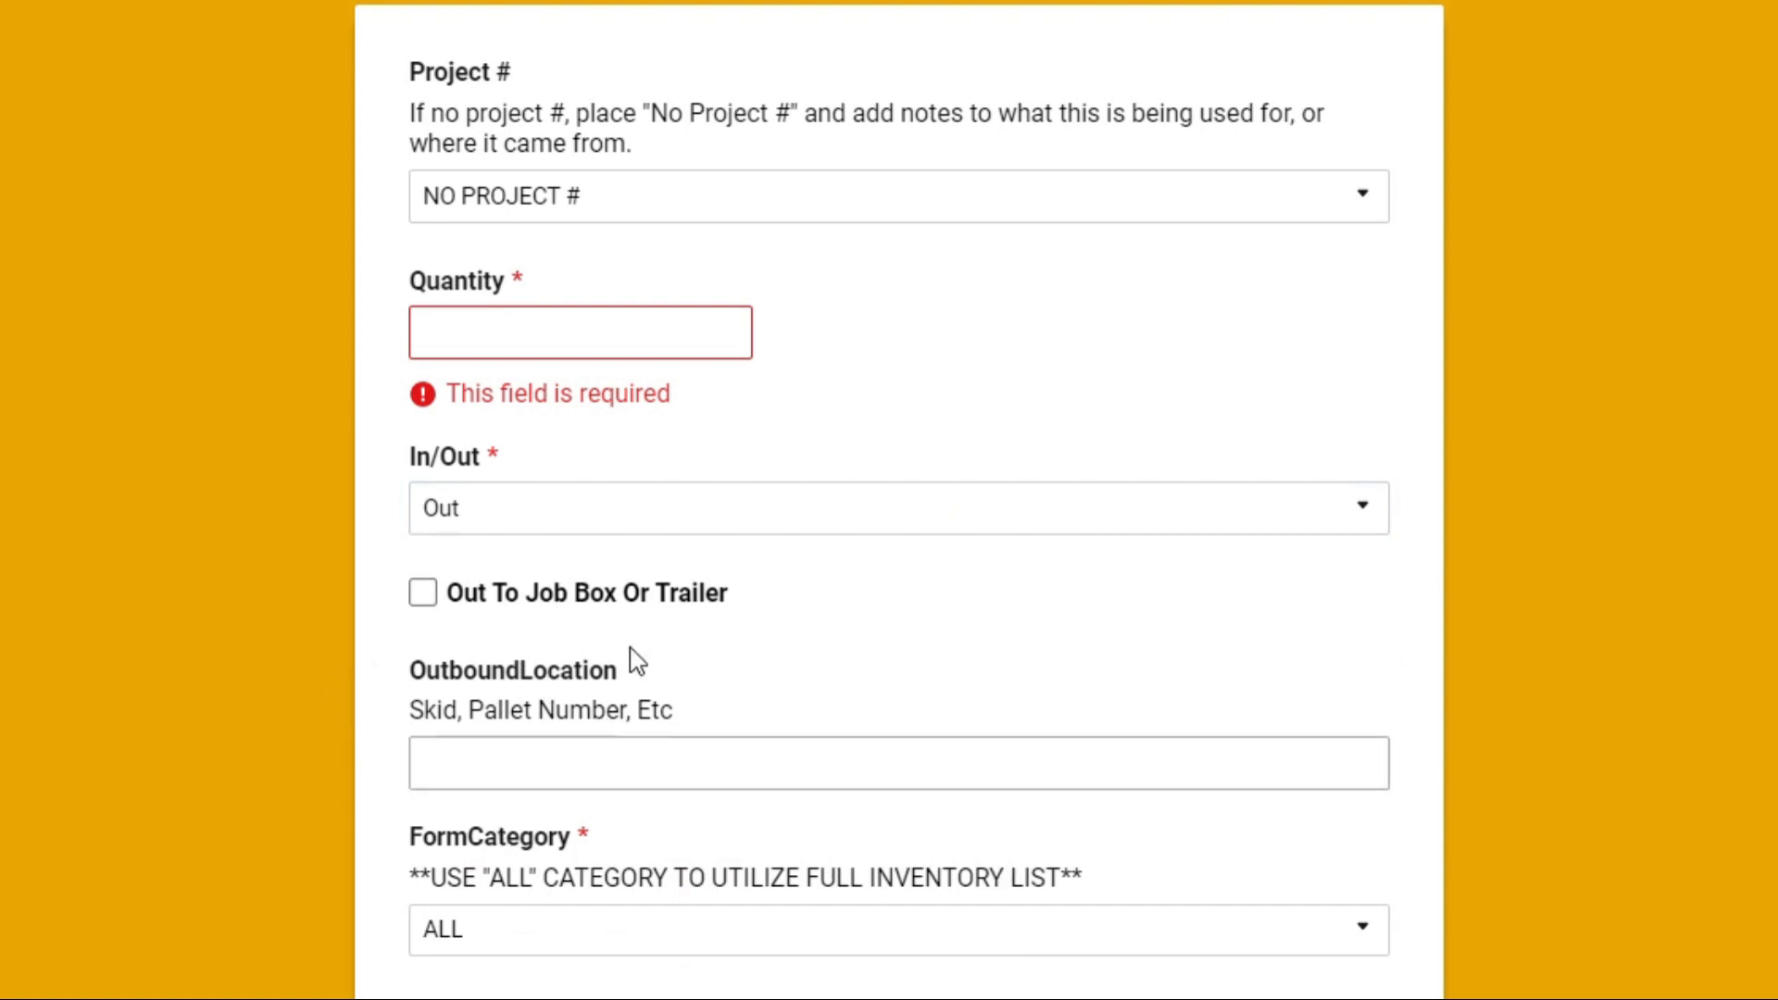
# Switch In/Out to In and browse the available Location options without choosing one.
pyautogui.click(912, 523)
pyautogui.click(758, 609)
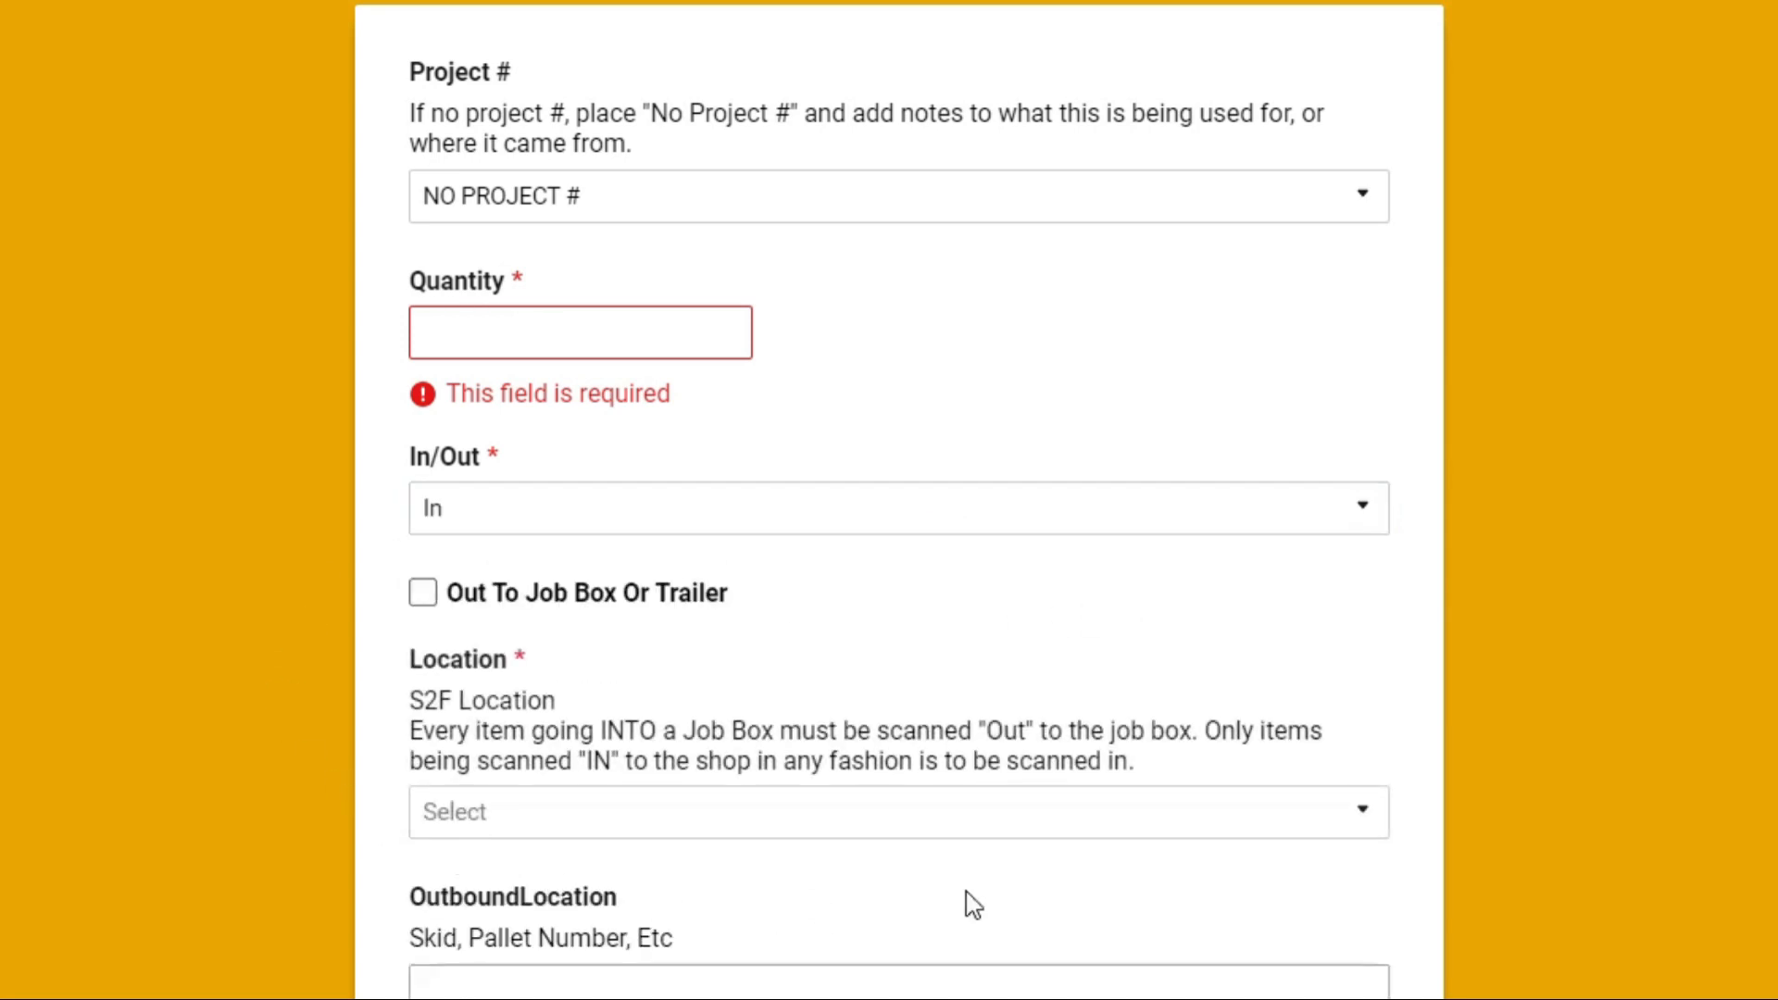
pyautogui.click(1317, 821)
pyautogui.scroll(-5, 913, 987)
pyautogui.scroll(-20, 889, 989)
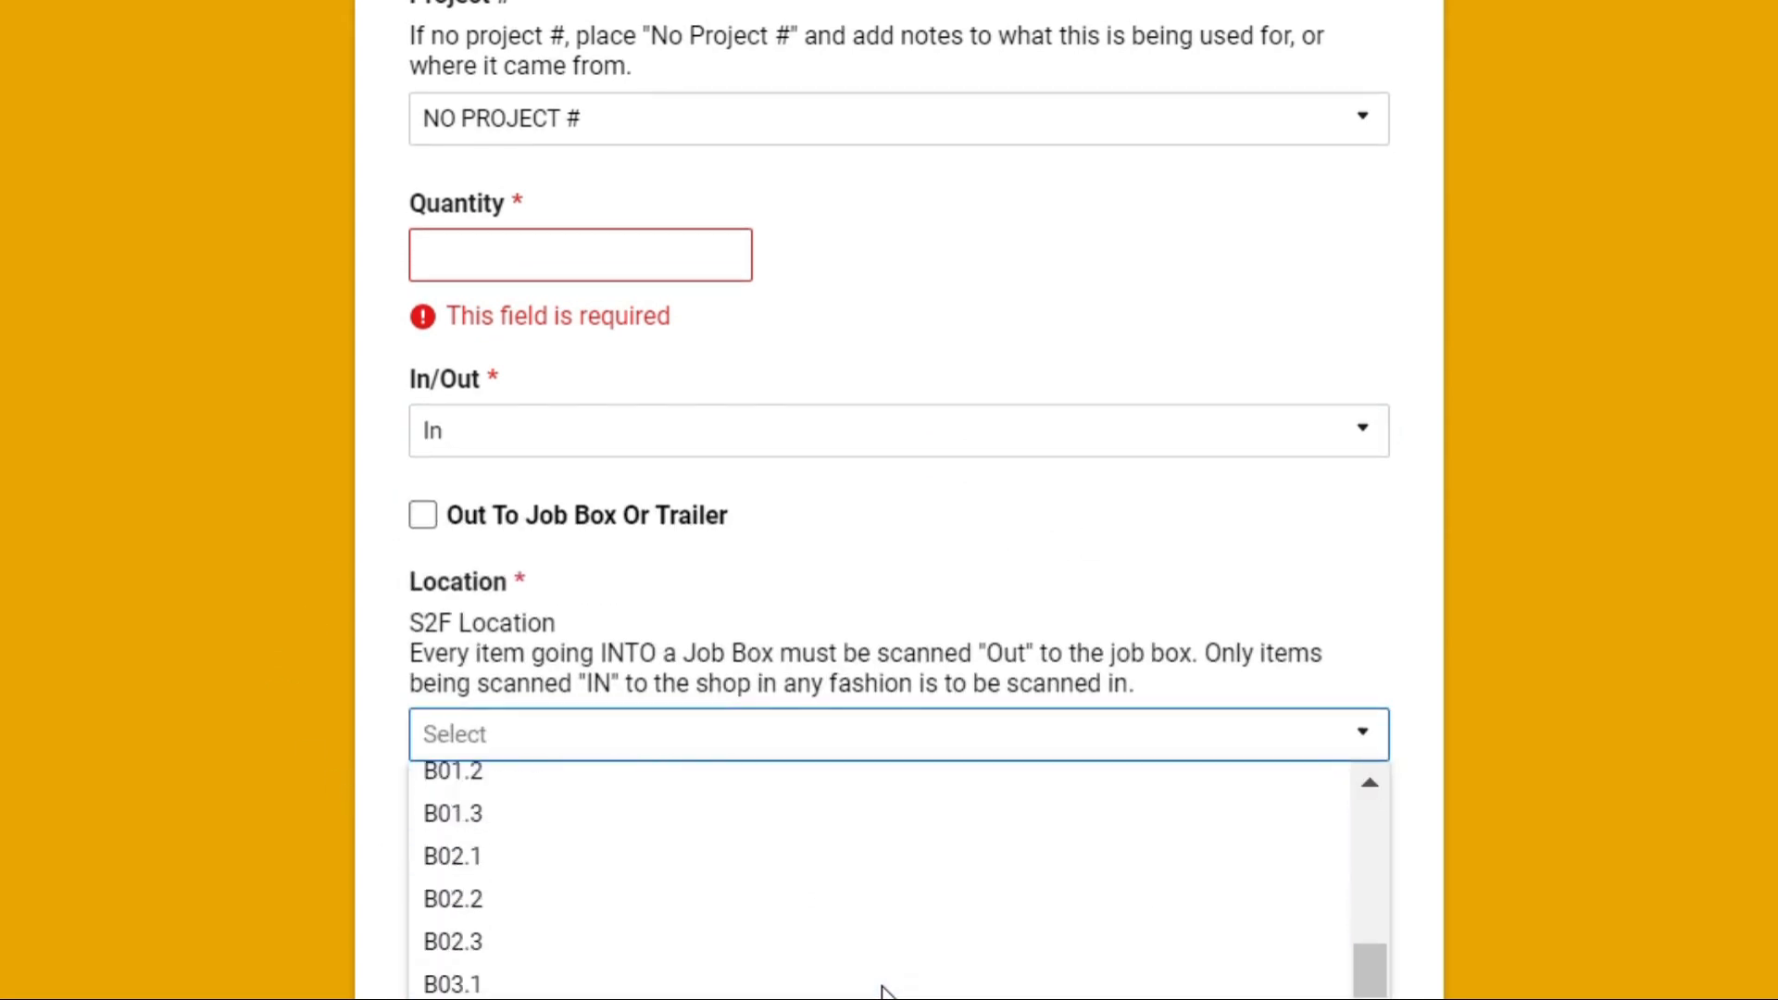
pyautogui.click(1111, 570)
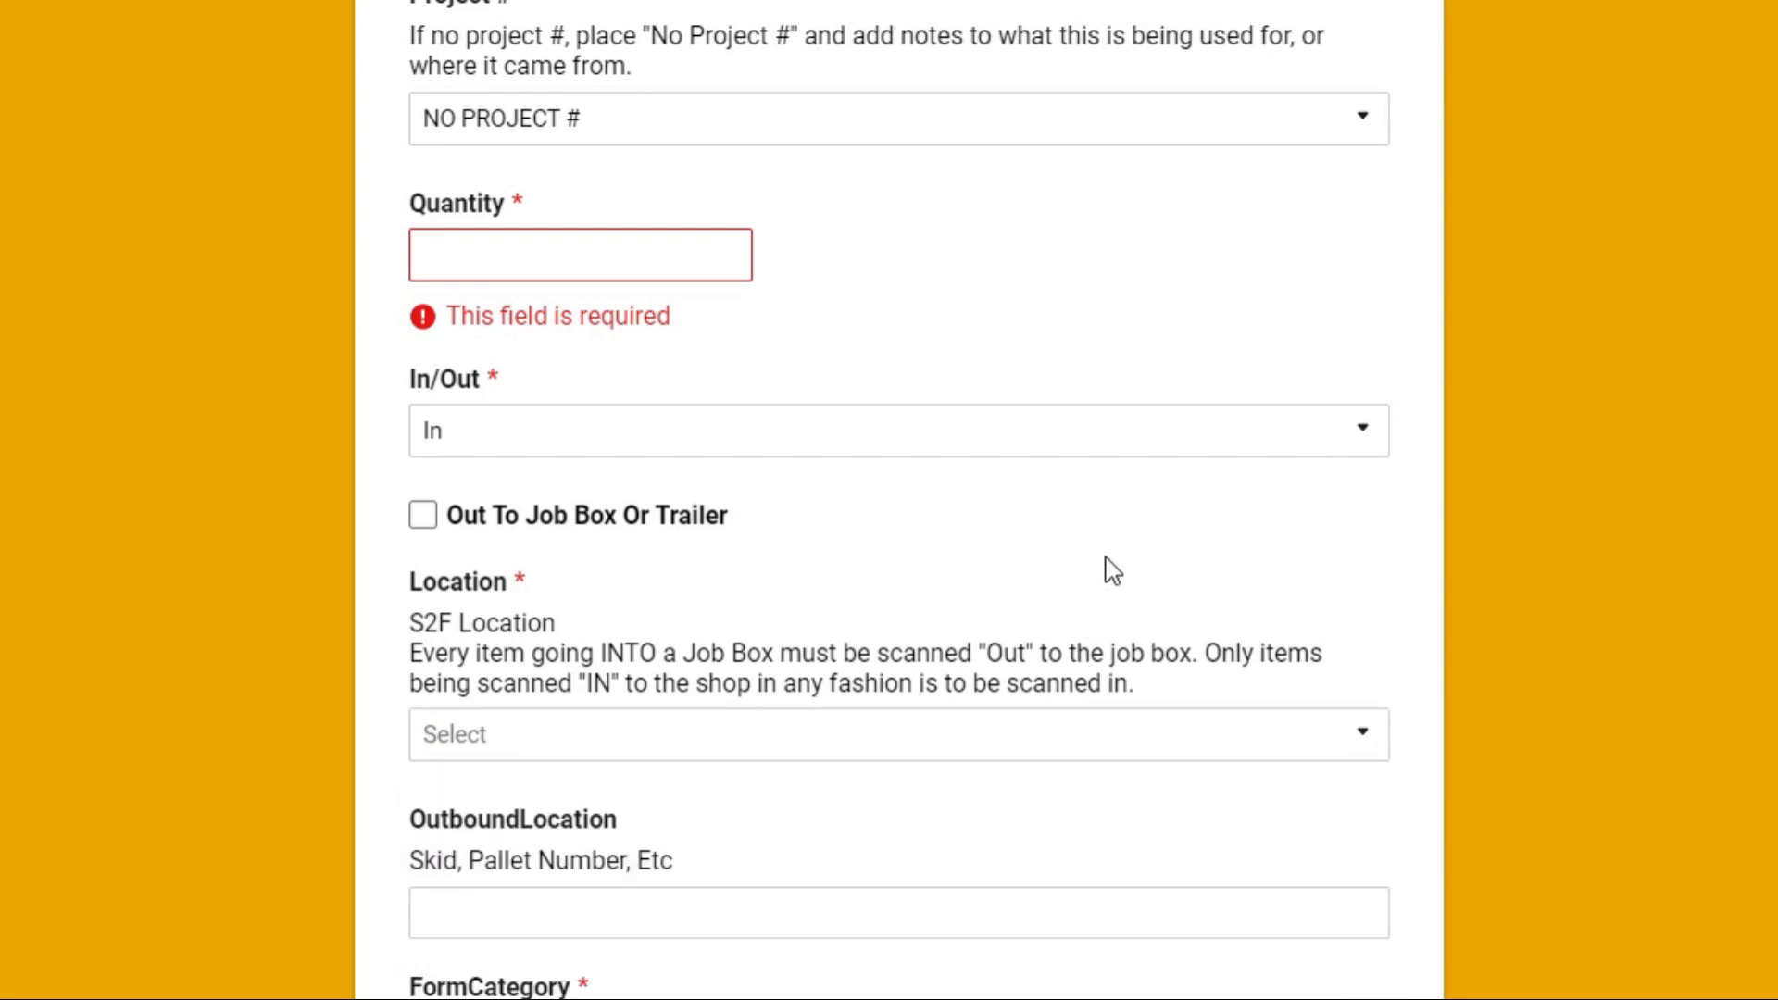
# Recheck the Project # field and view the job boxes and trailers offered under Location.
pyautogui.scroll(4, 905, 437)
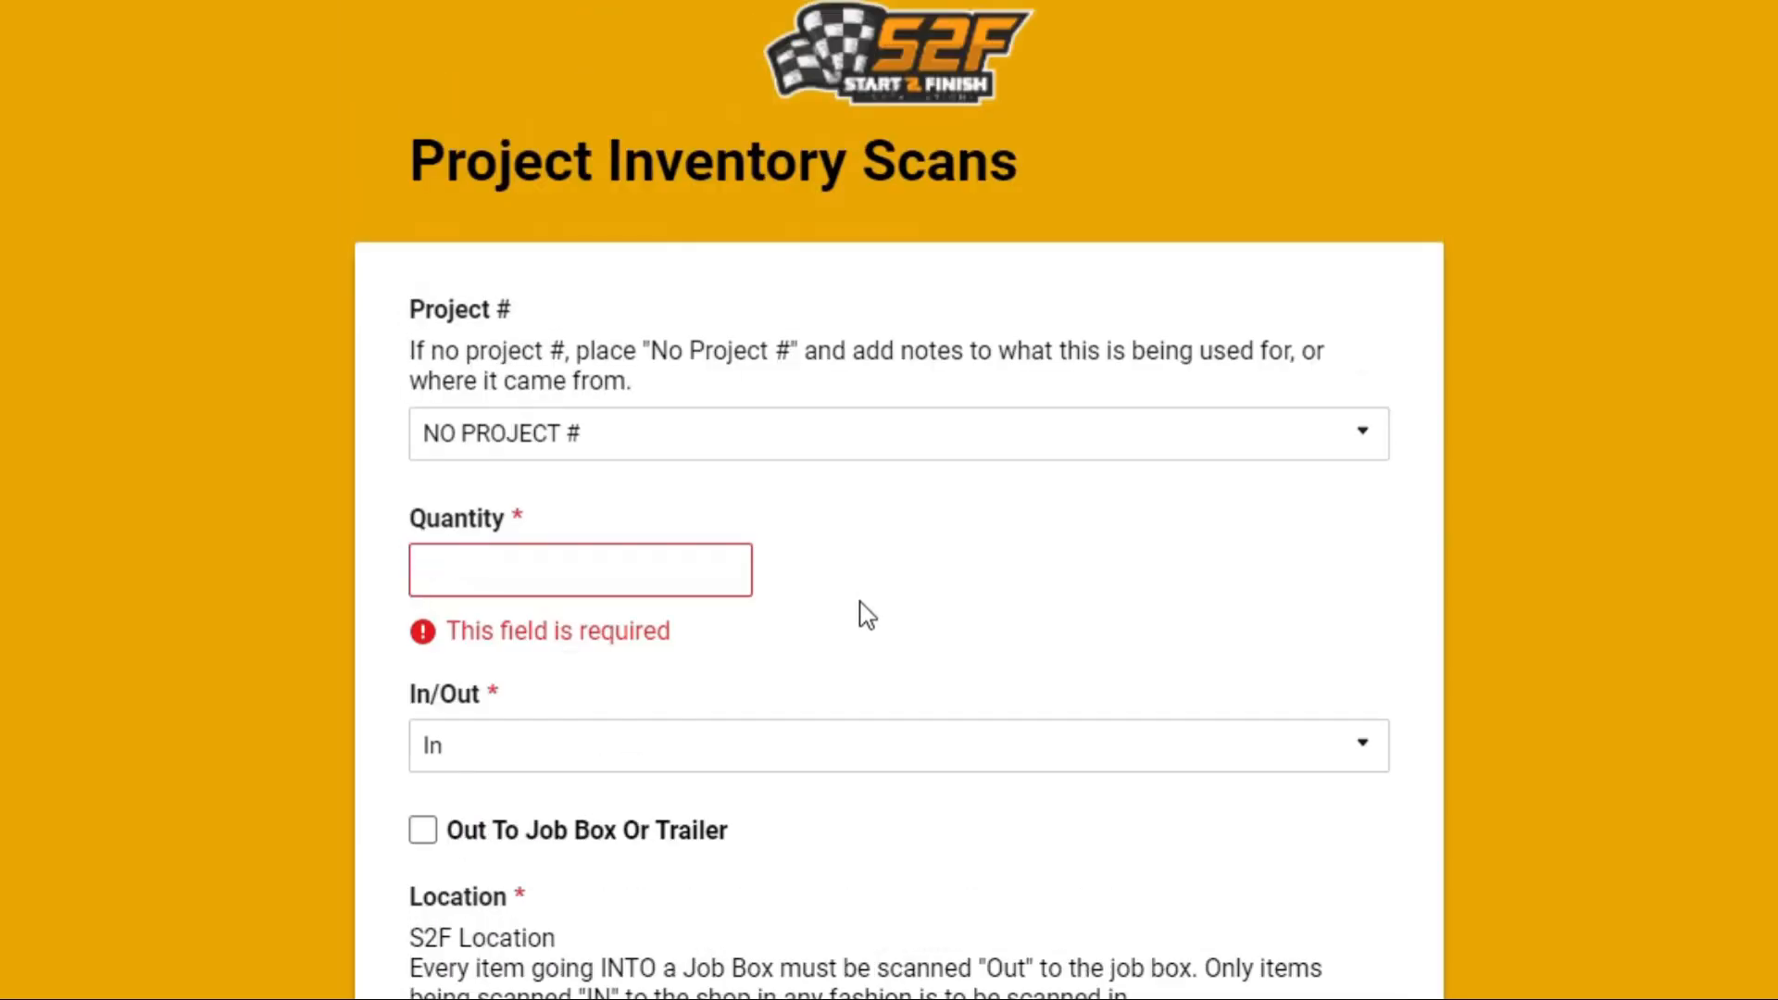
pyautogui.click(959, 456)
pyautogui.click(956, 457)
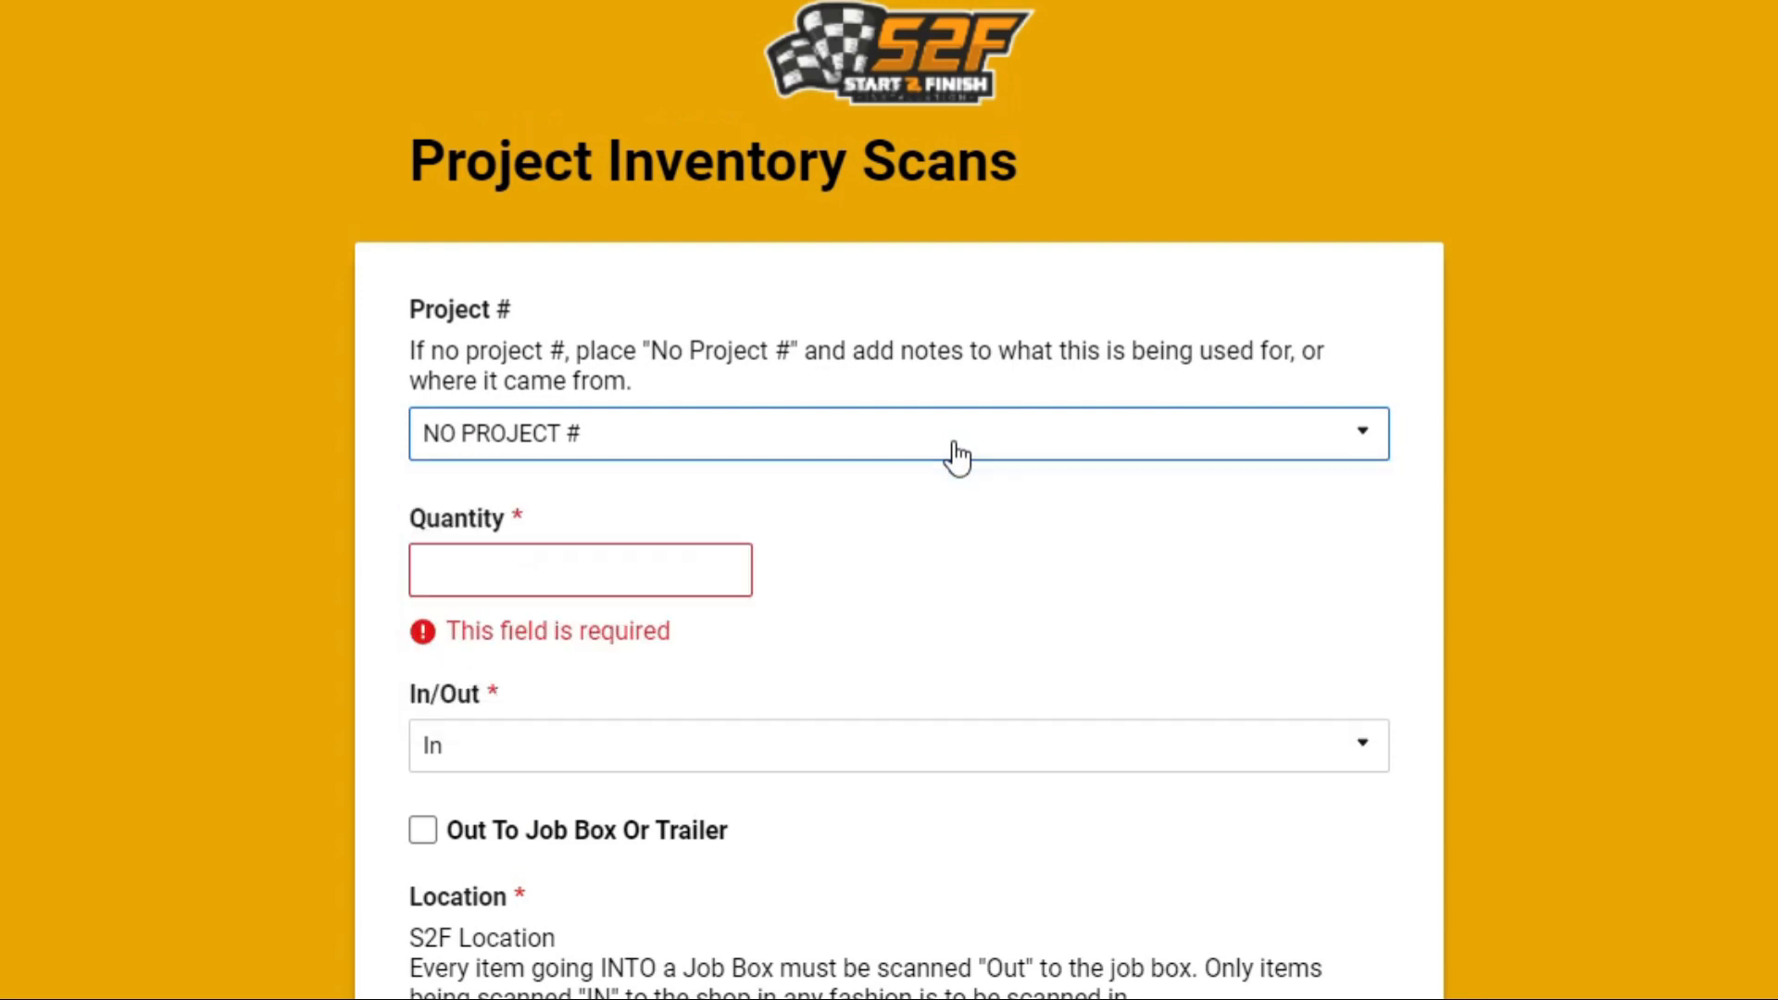
pyautogui.scroll(-5, 1064, 738)
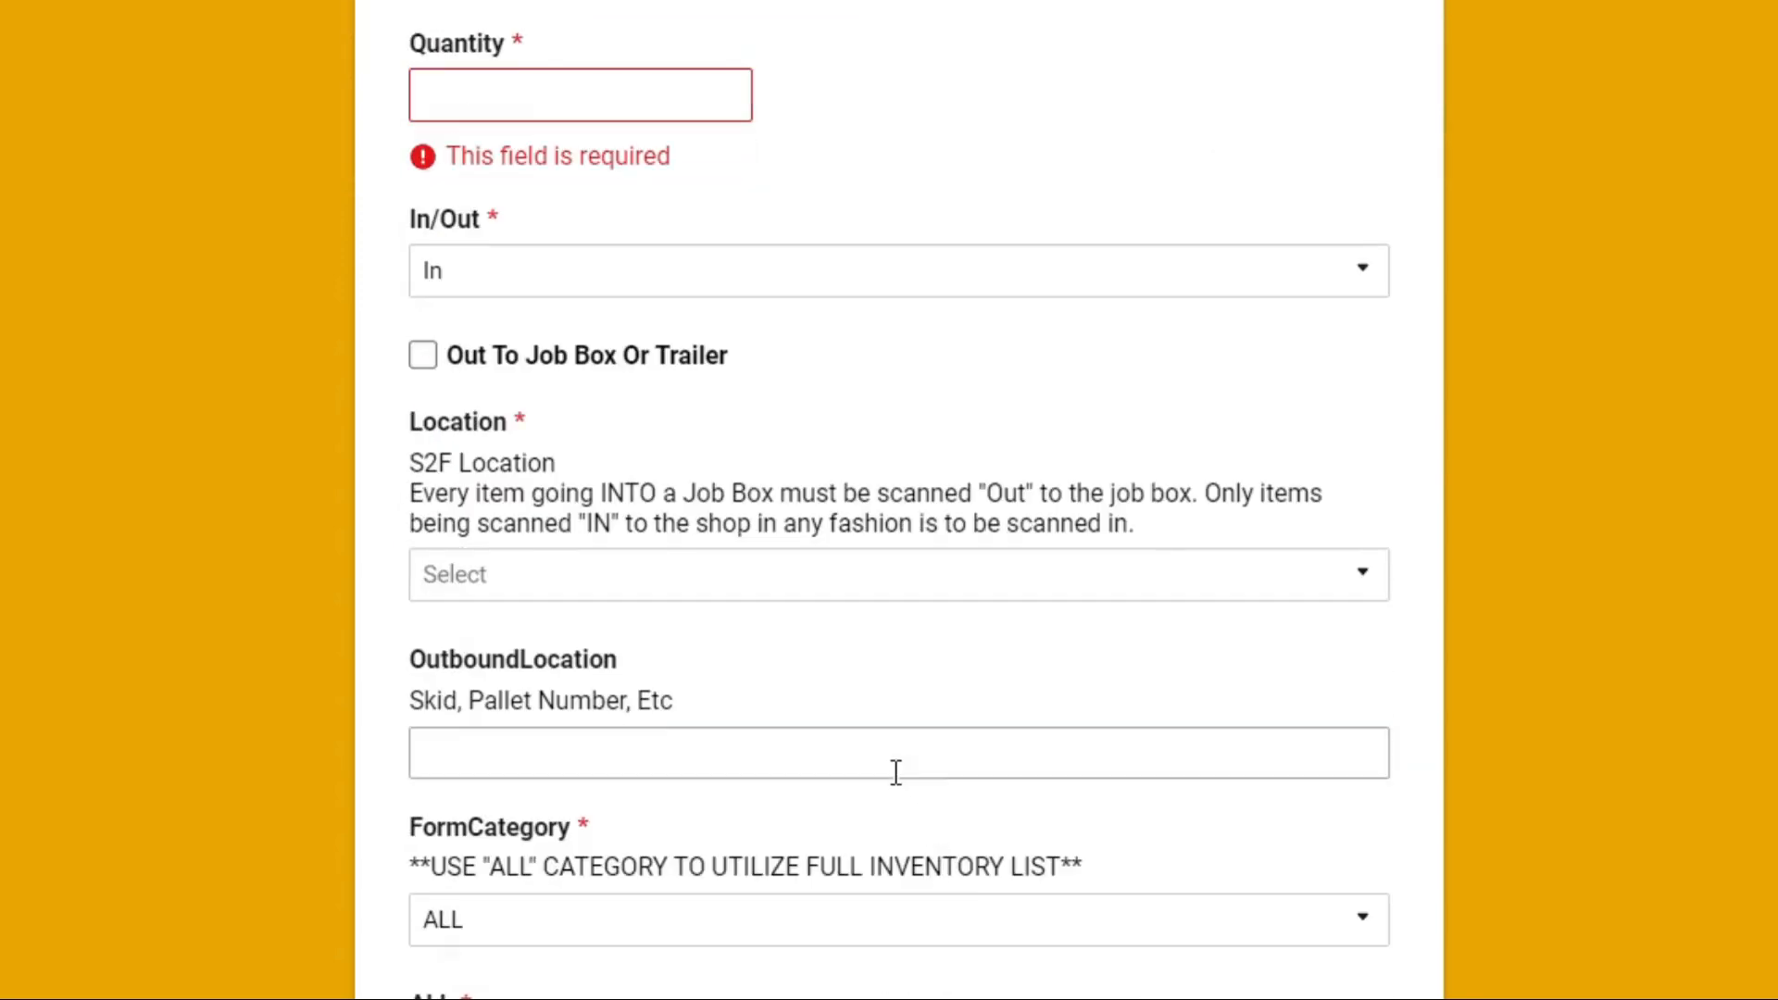
pyautogui.click(814, 572)
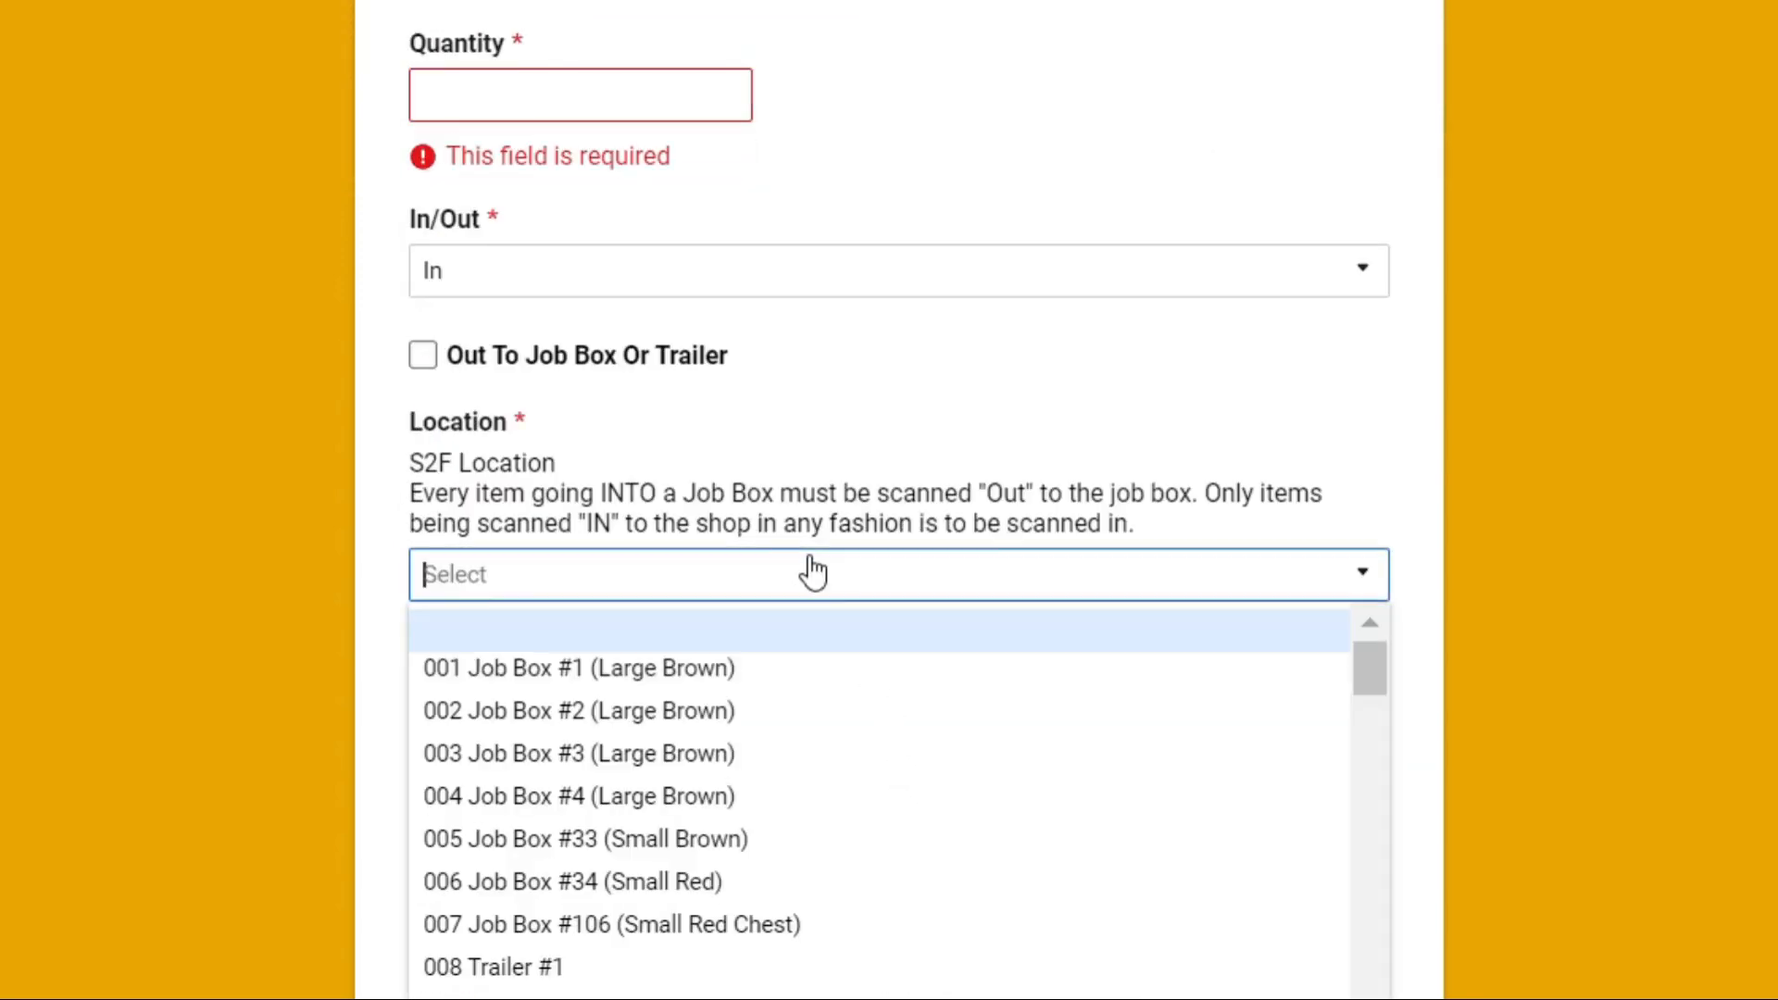
pyautogui.click(953, 463)
# Set In/Out to Out for an outgoing scan.
pyautogui.scroll(5, 1179, 540)
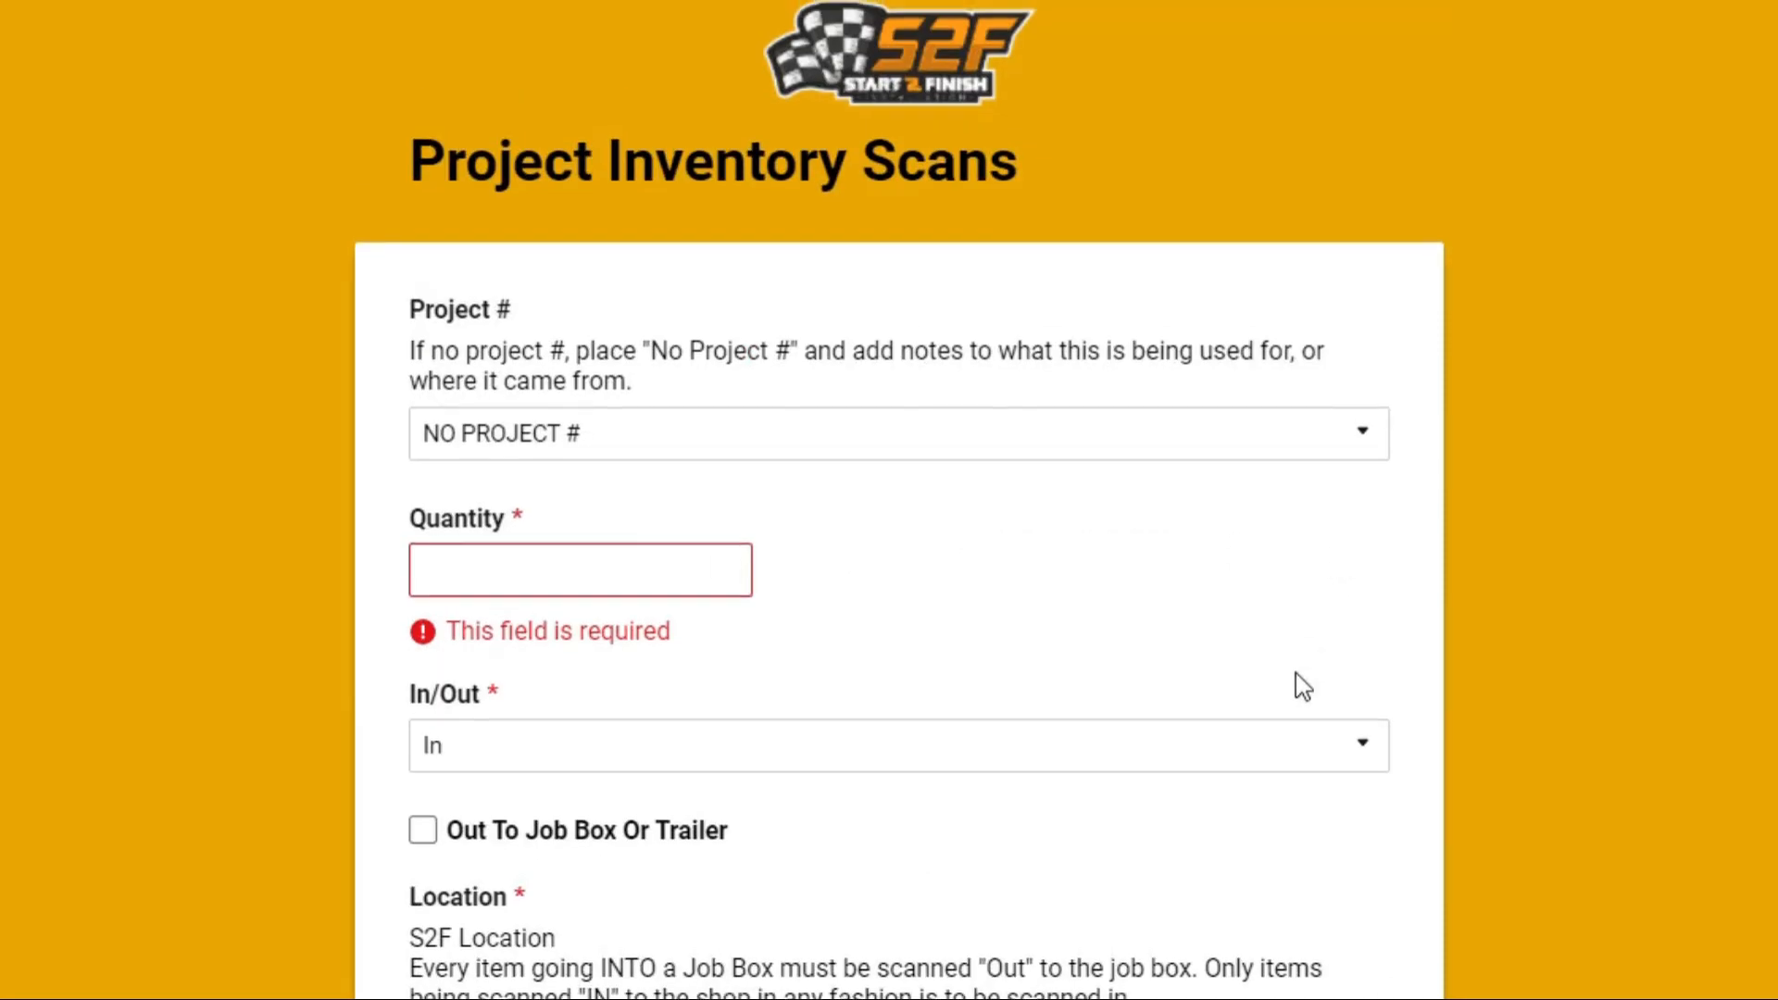
pyautogui.click(1327, 765)
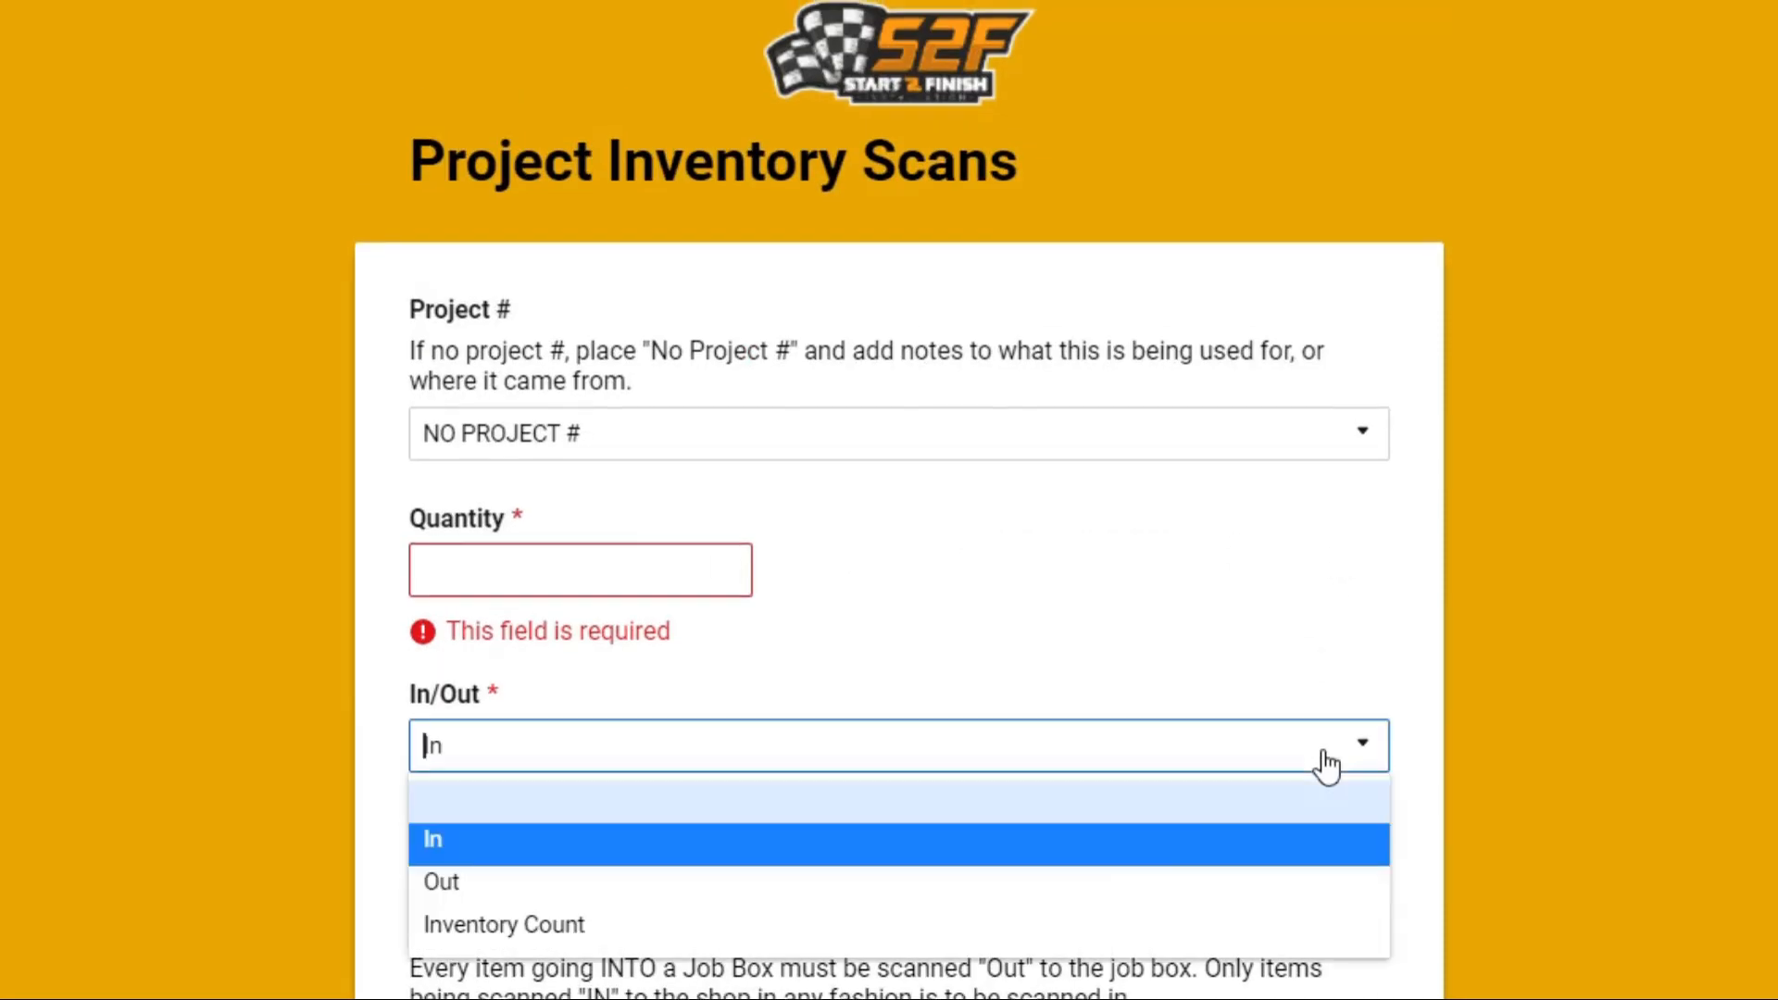
pyautogui.click(1093, 885)
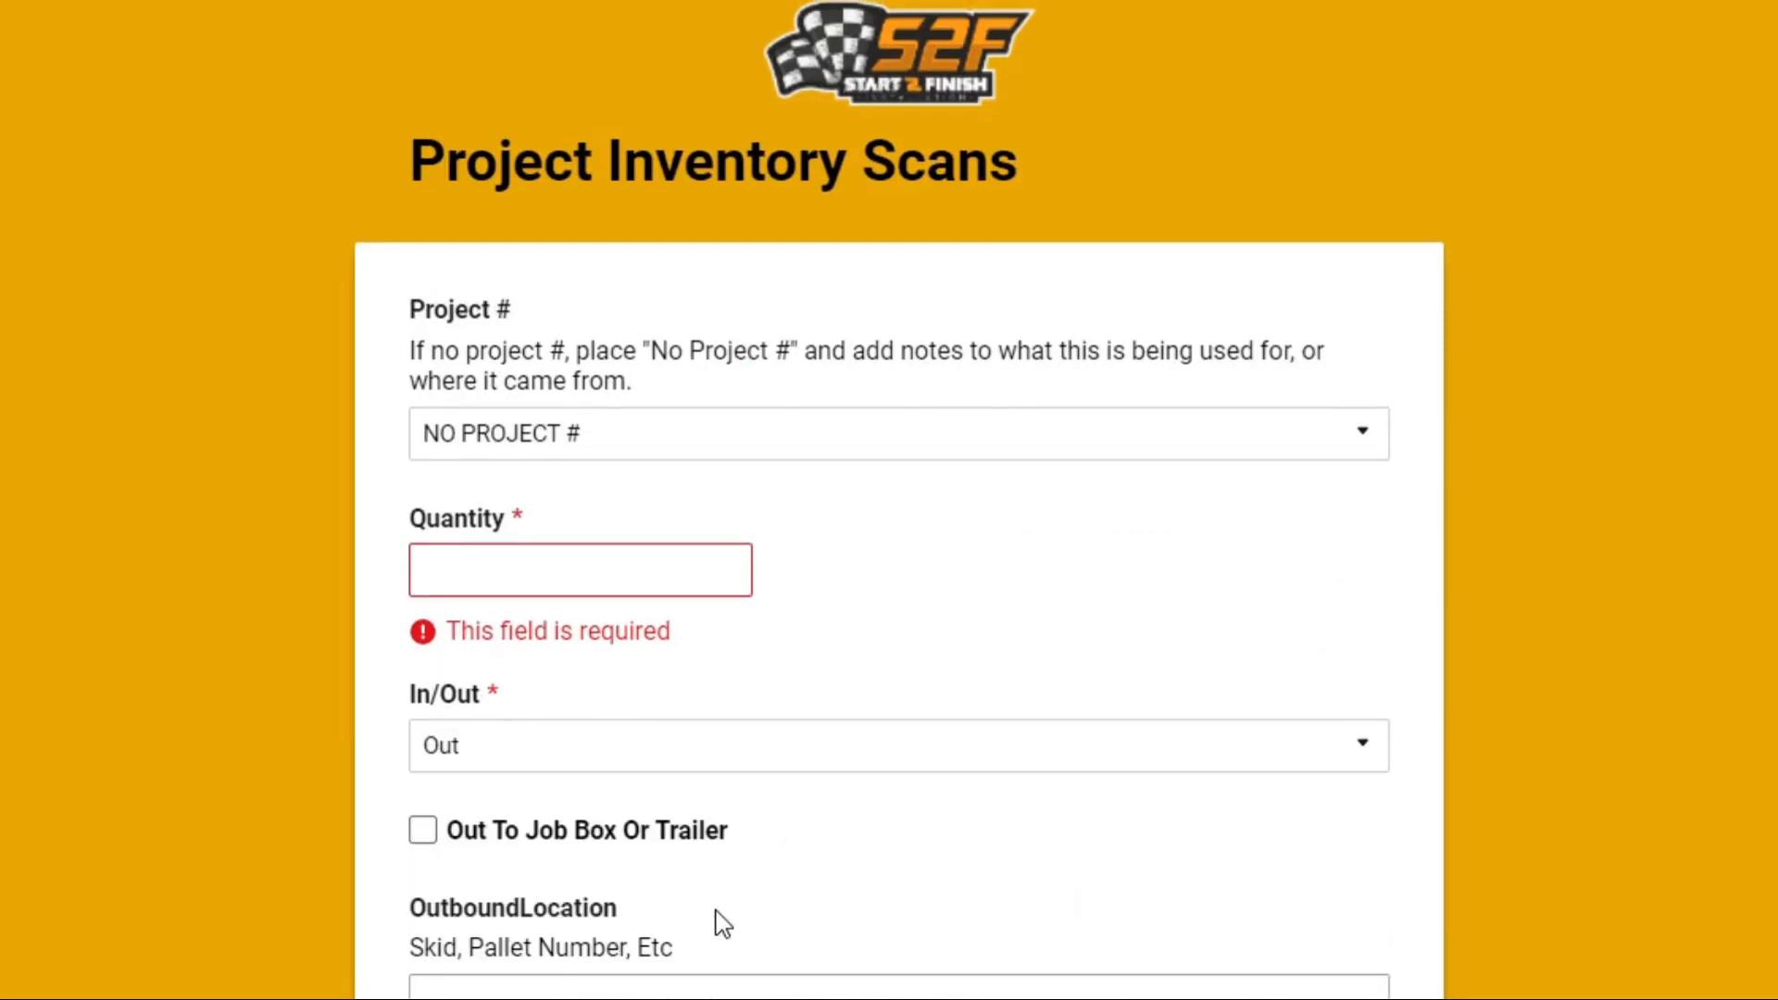
# Enable Out To Job Box Or Trailer and choose 006 Job Box #34 (Small Red) as the Location.
pyautogui.scroll(-3, 759, 926)
pyautogui.scroll(-2, 759, 927)
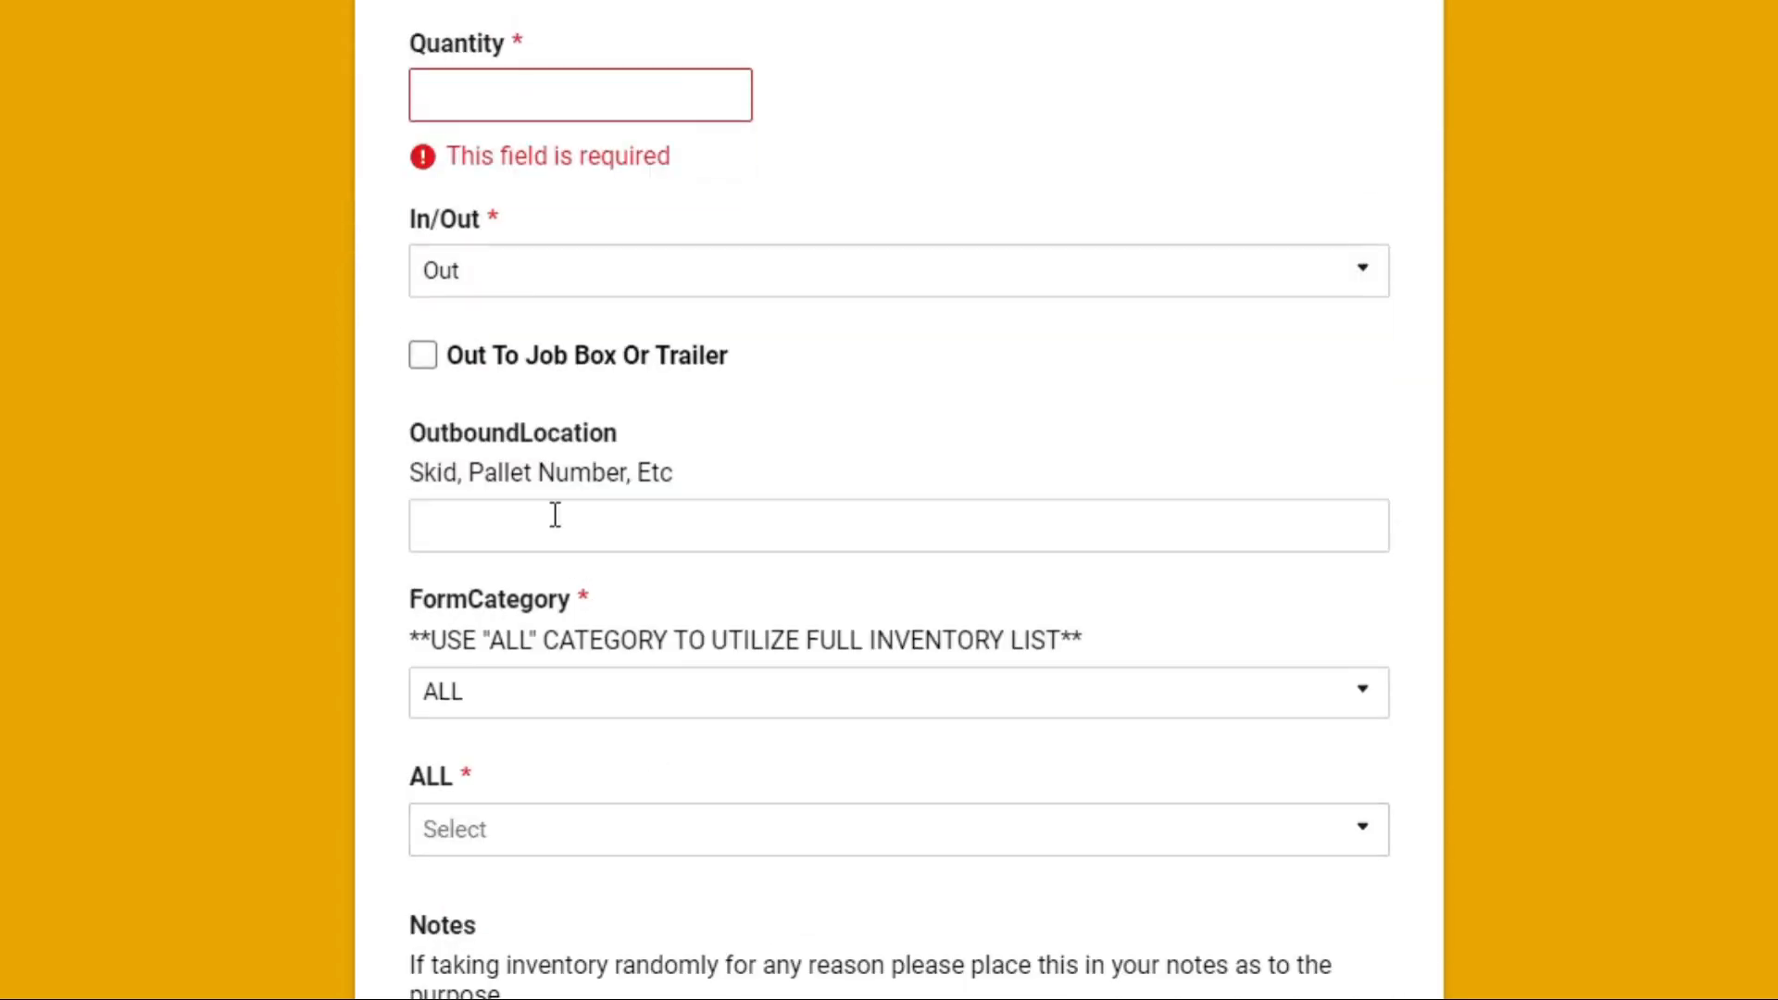
pyautogui.click(430, 366)
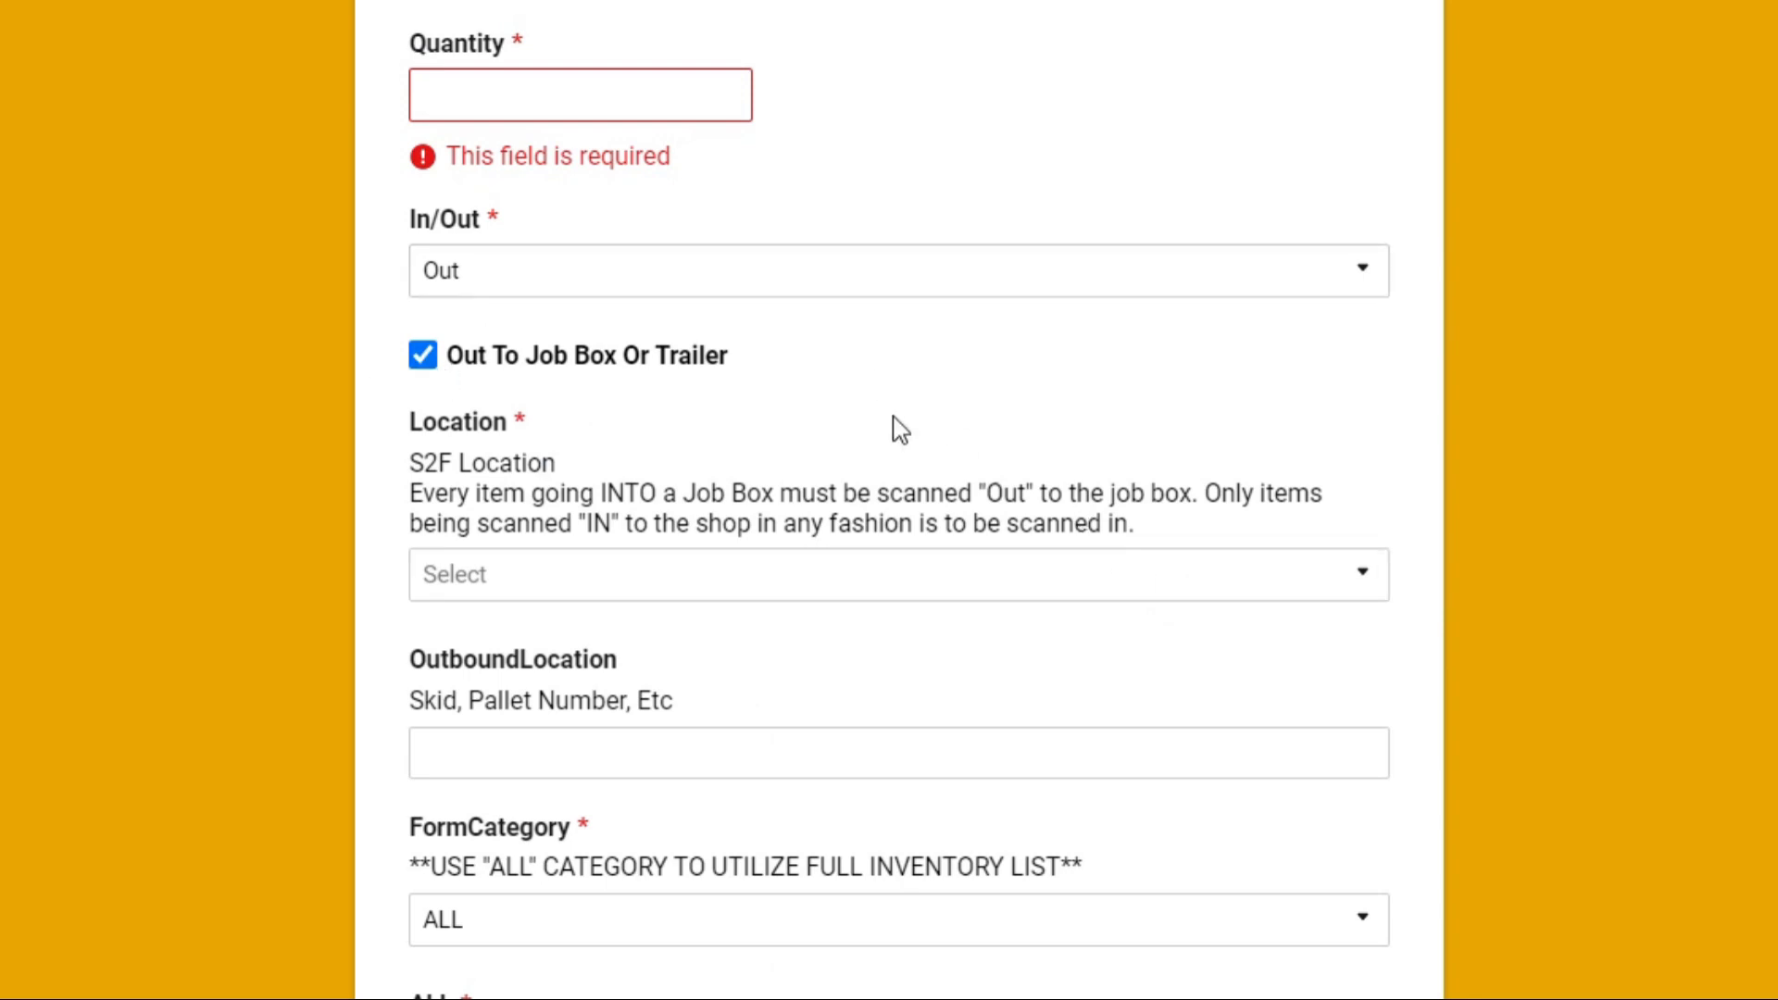
pyautogui.click(1165, 598)
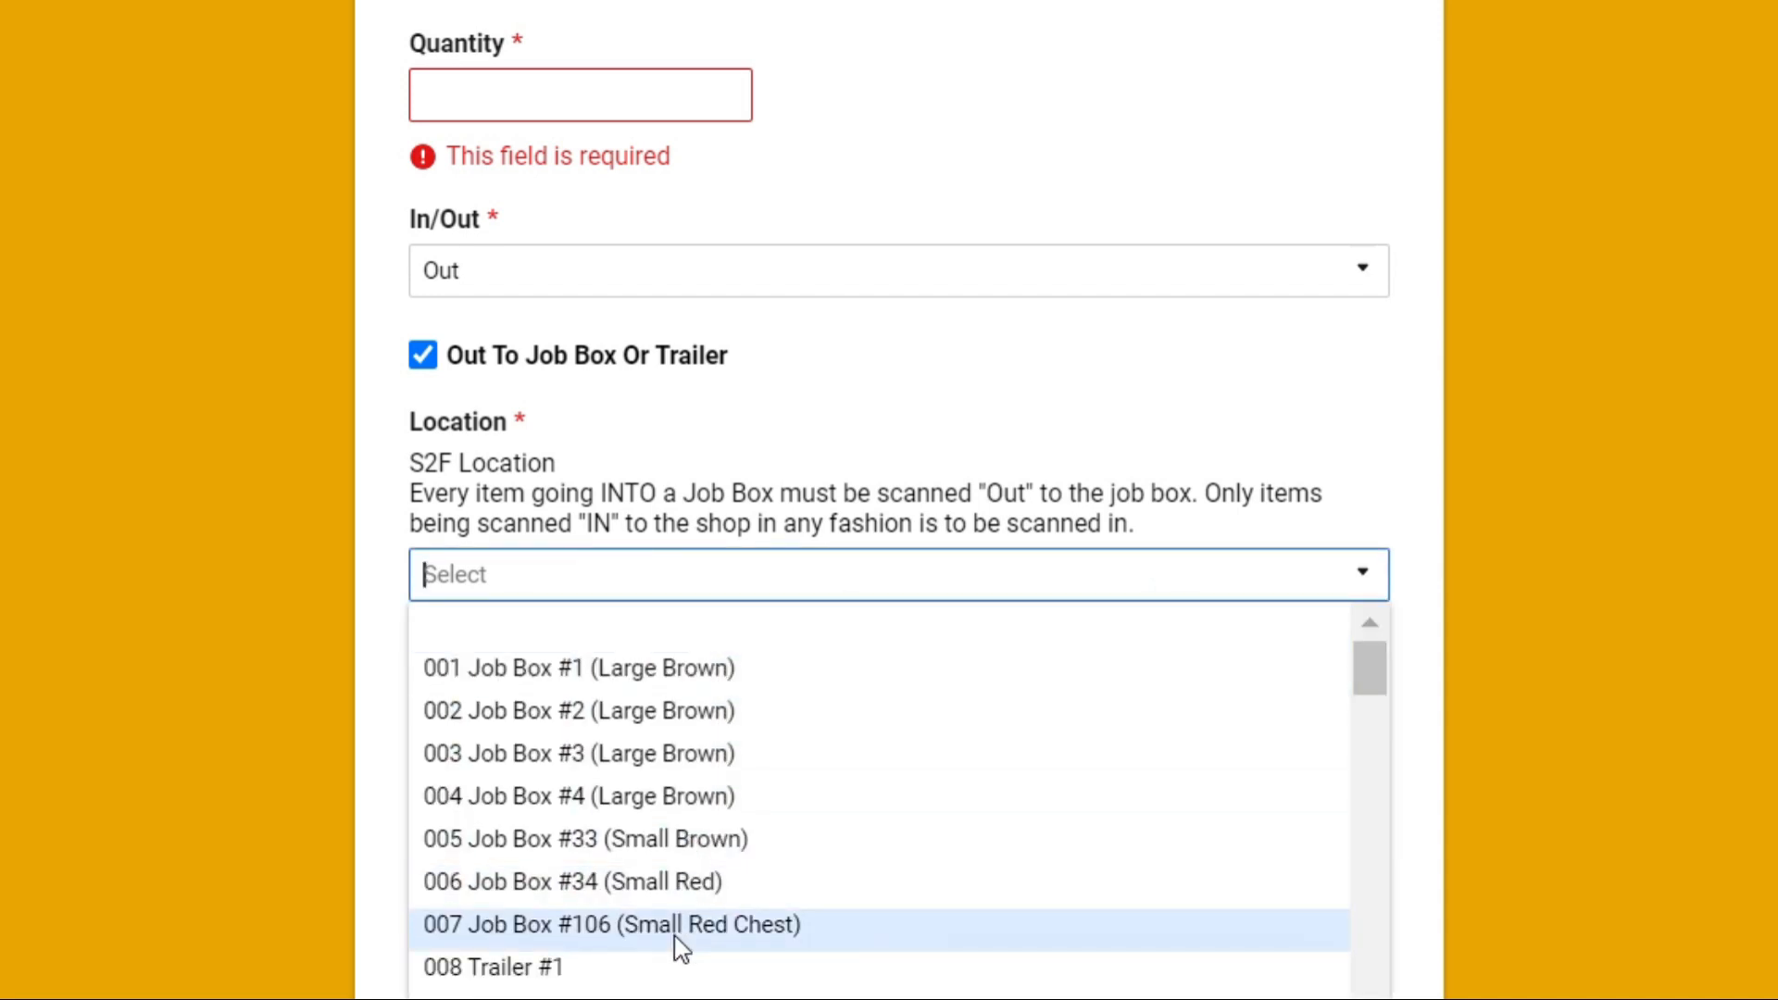
pyautogui.click(693, 900)
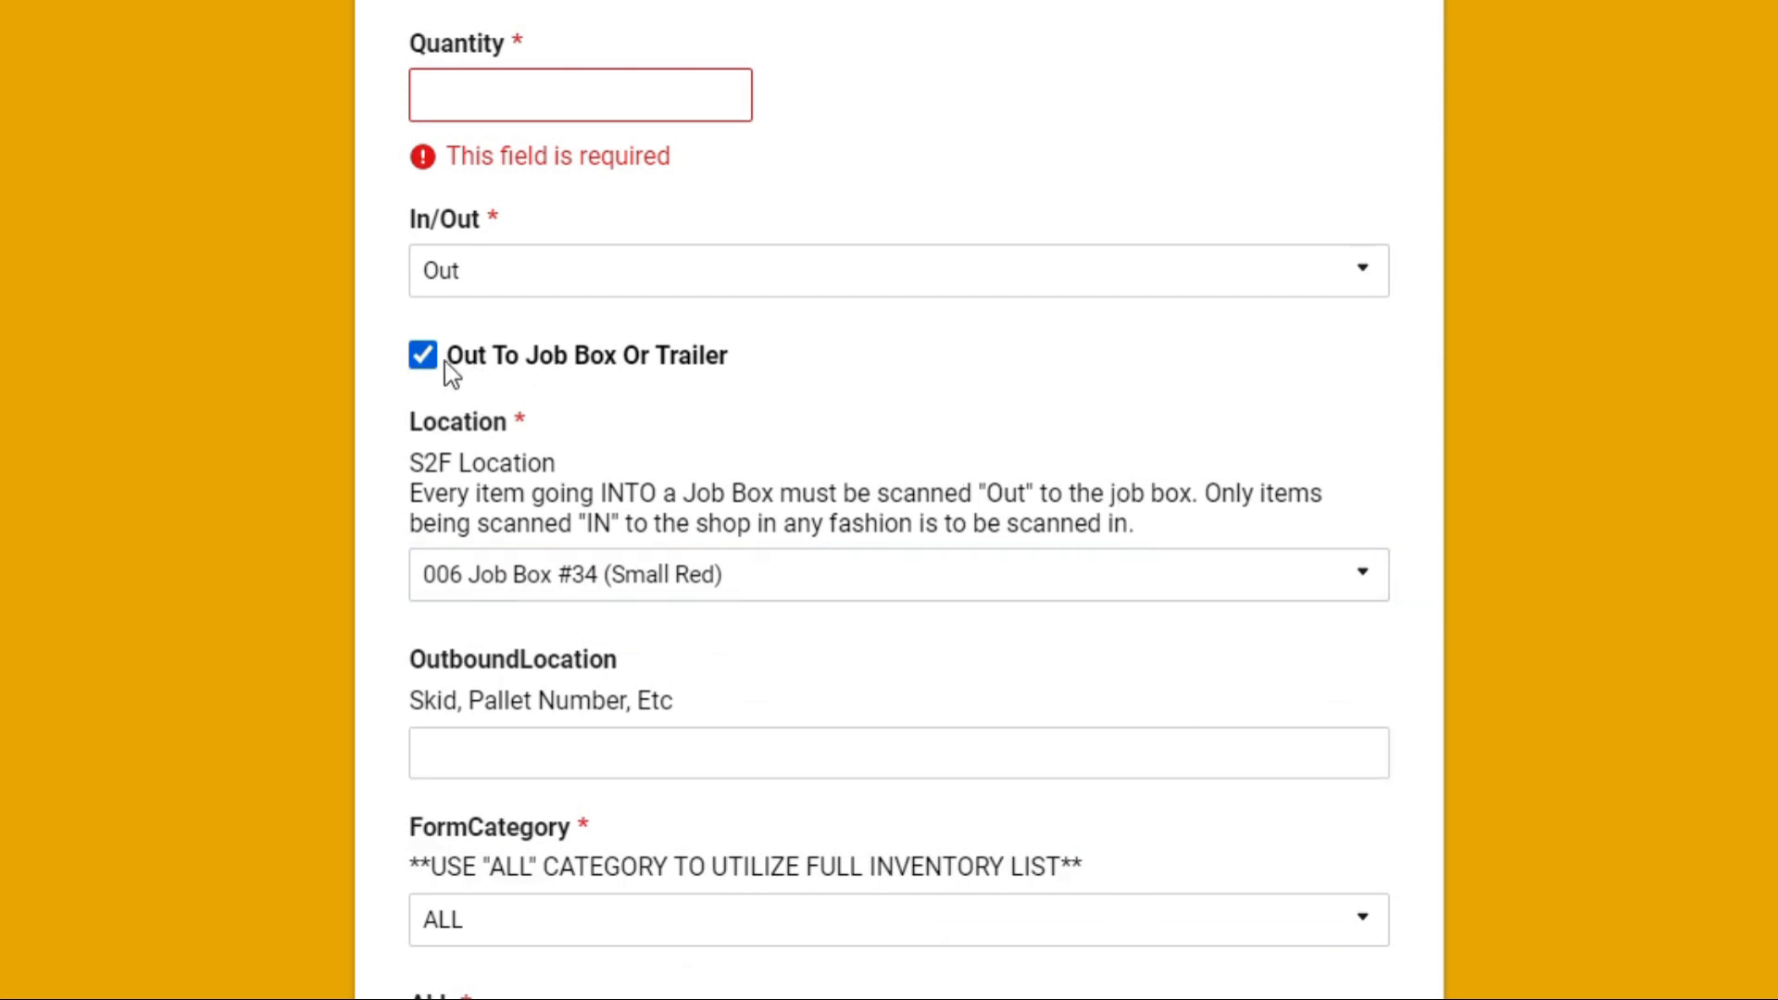
# Review the Location options without changing the selection and disable Out To Job Box Or Trailer.
pyautogui.click(1135, 593)
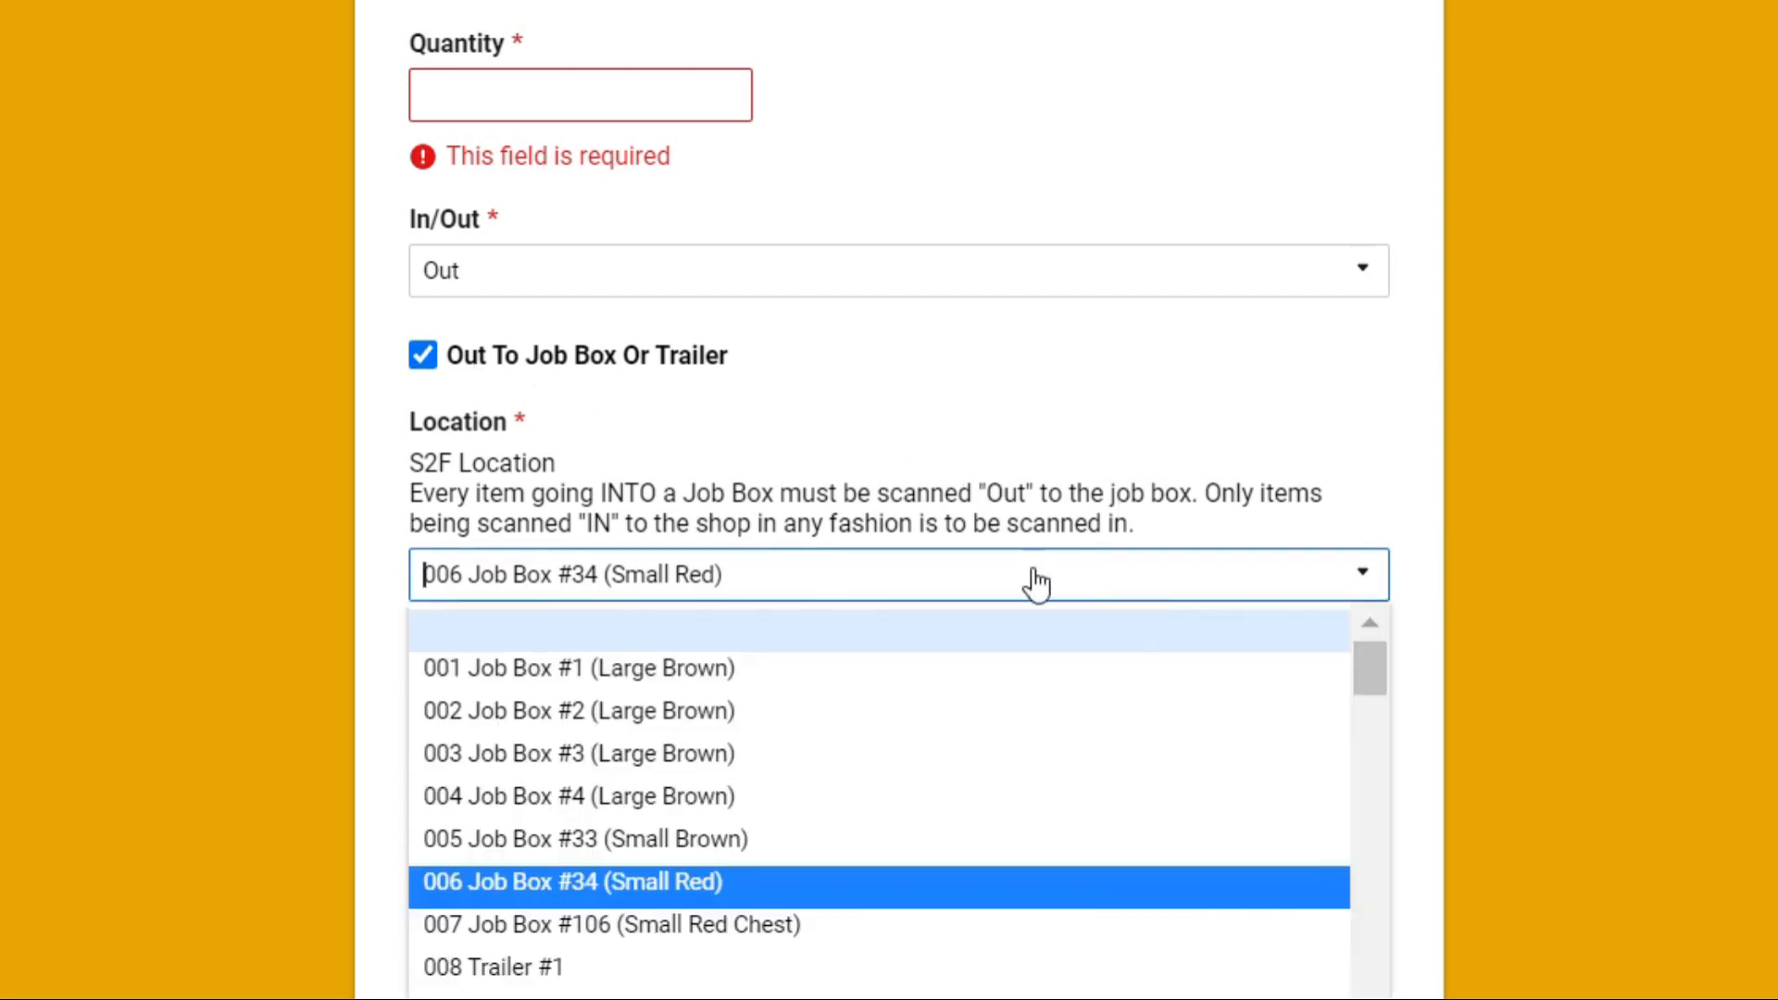
pyautogui.click(627, 580)
pyautogui.click(627, 575)
pyautogui.click(629, 579)
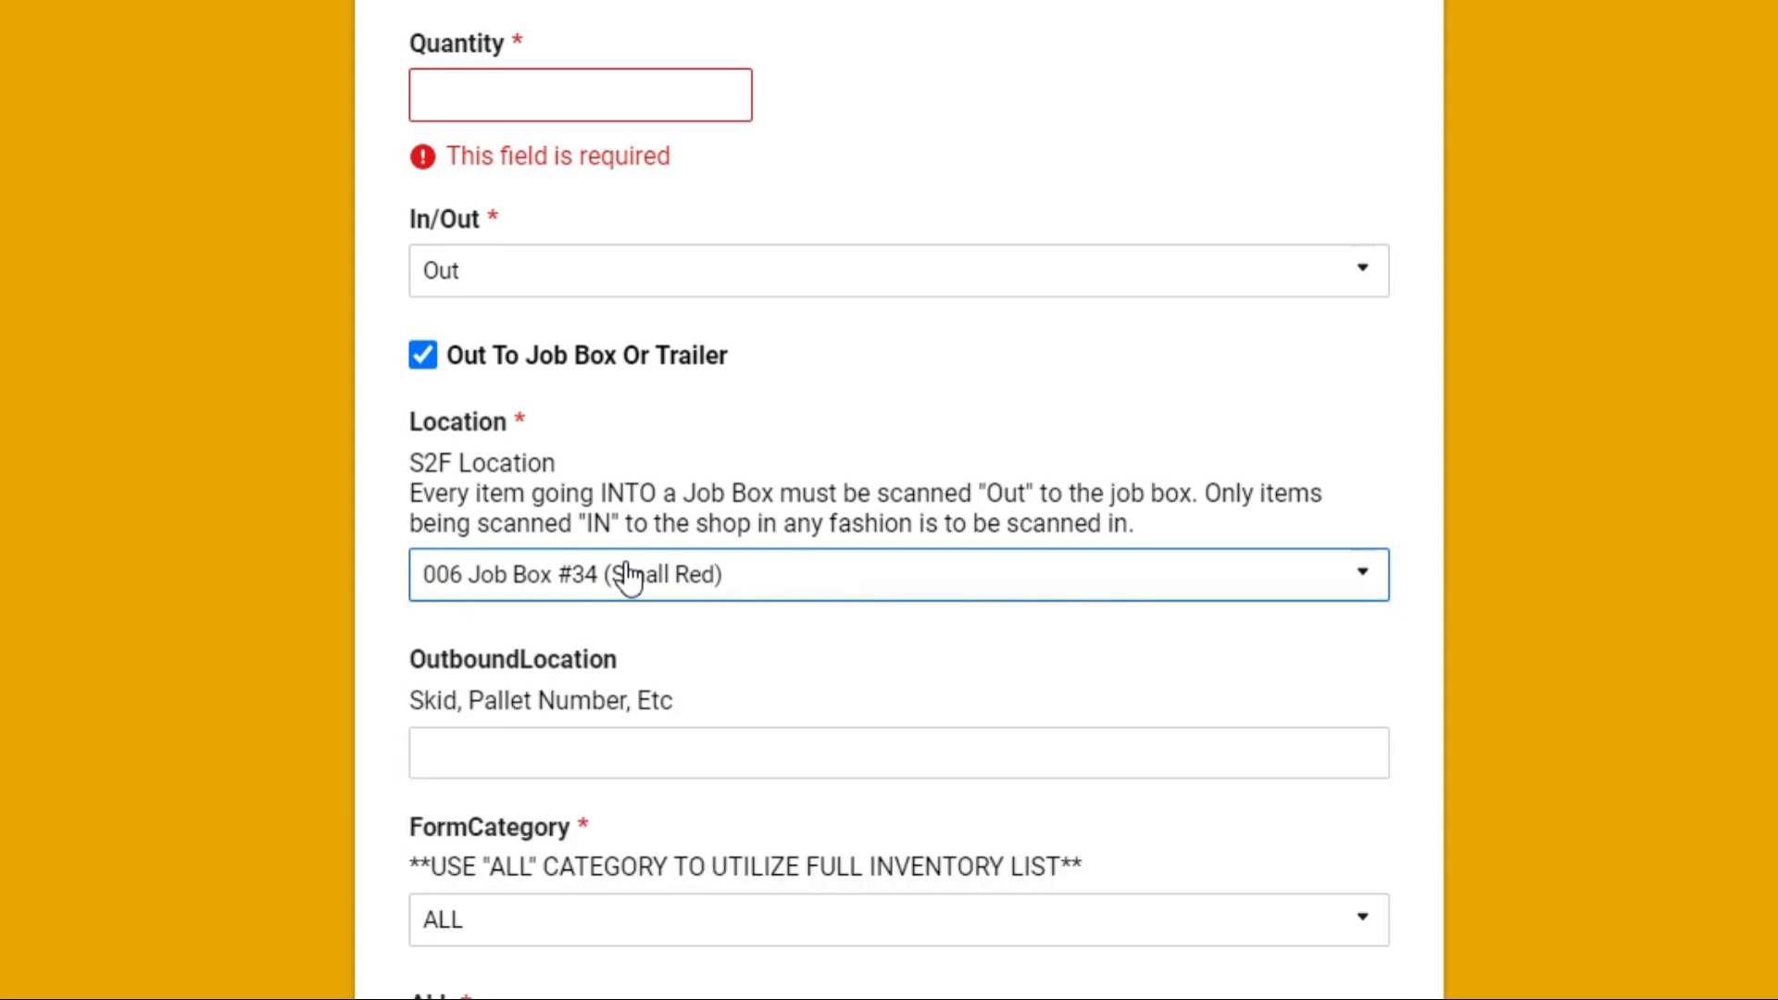
pyautogui.click(429, 361)
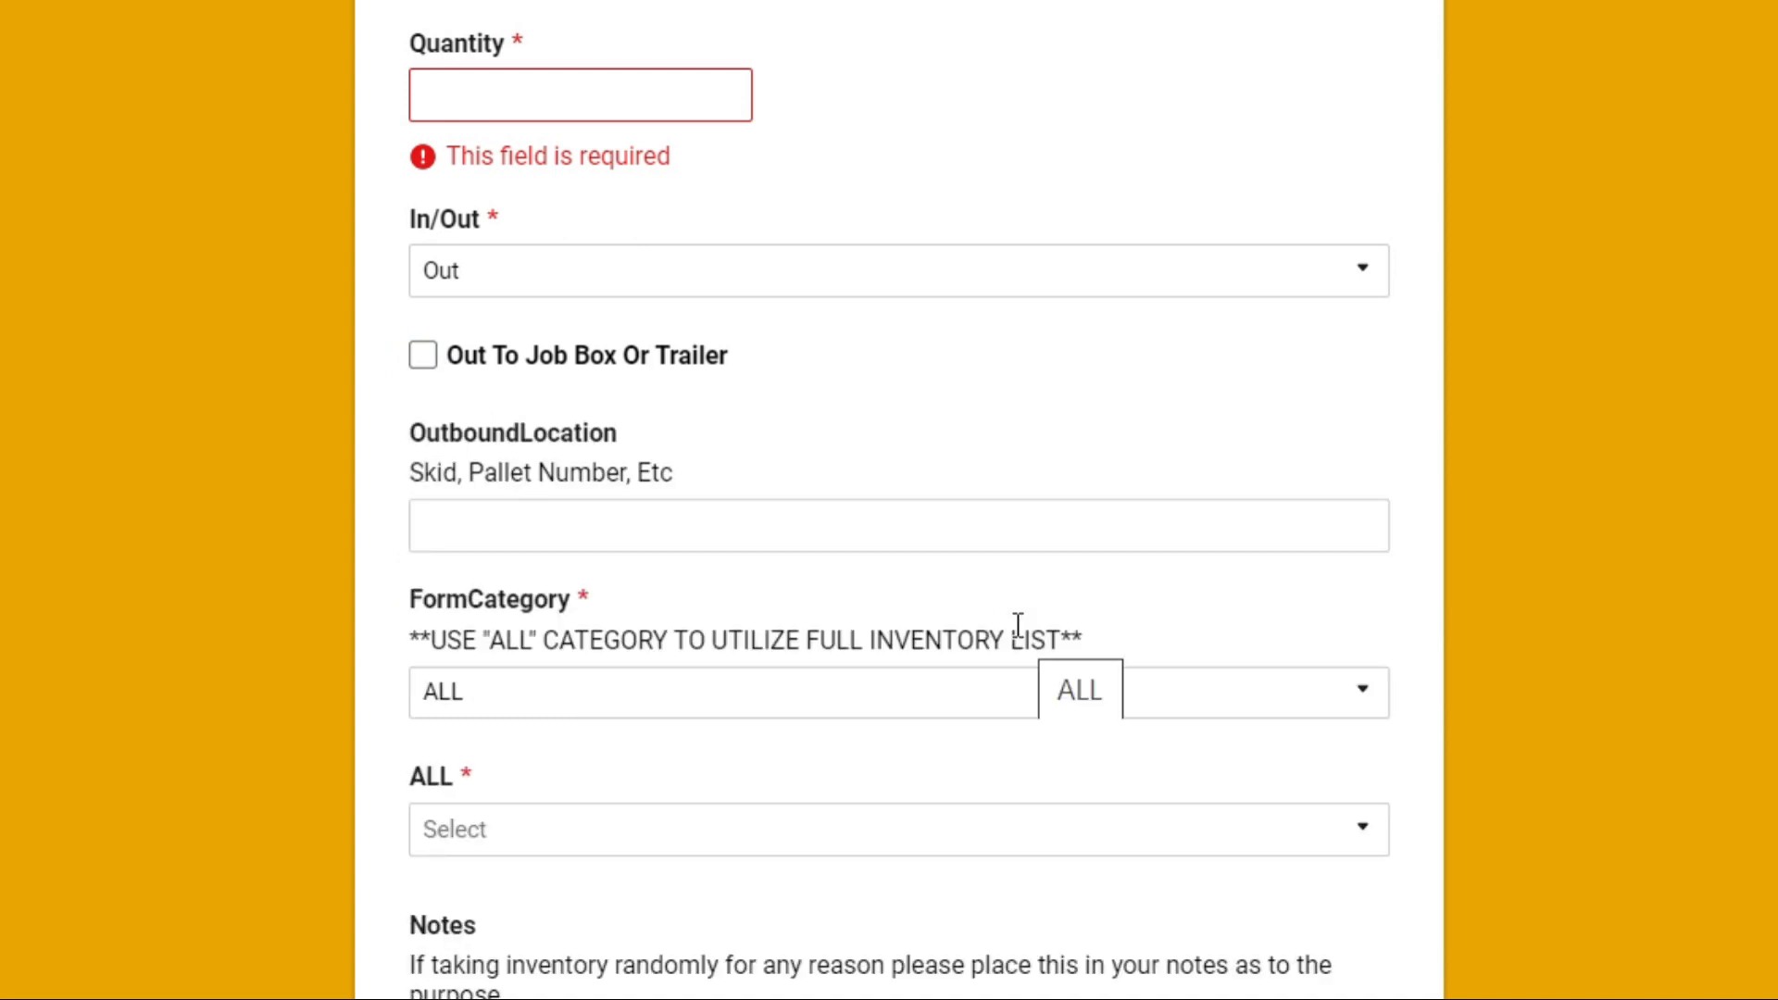
# Set FormCategory to Cabling and browse the parts offered in the Cabling list.
pyautogui.scroll(-2, 790, 850)
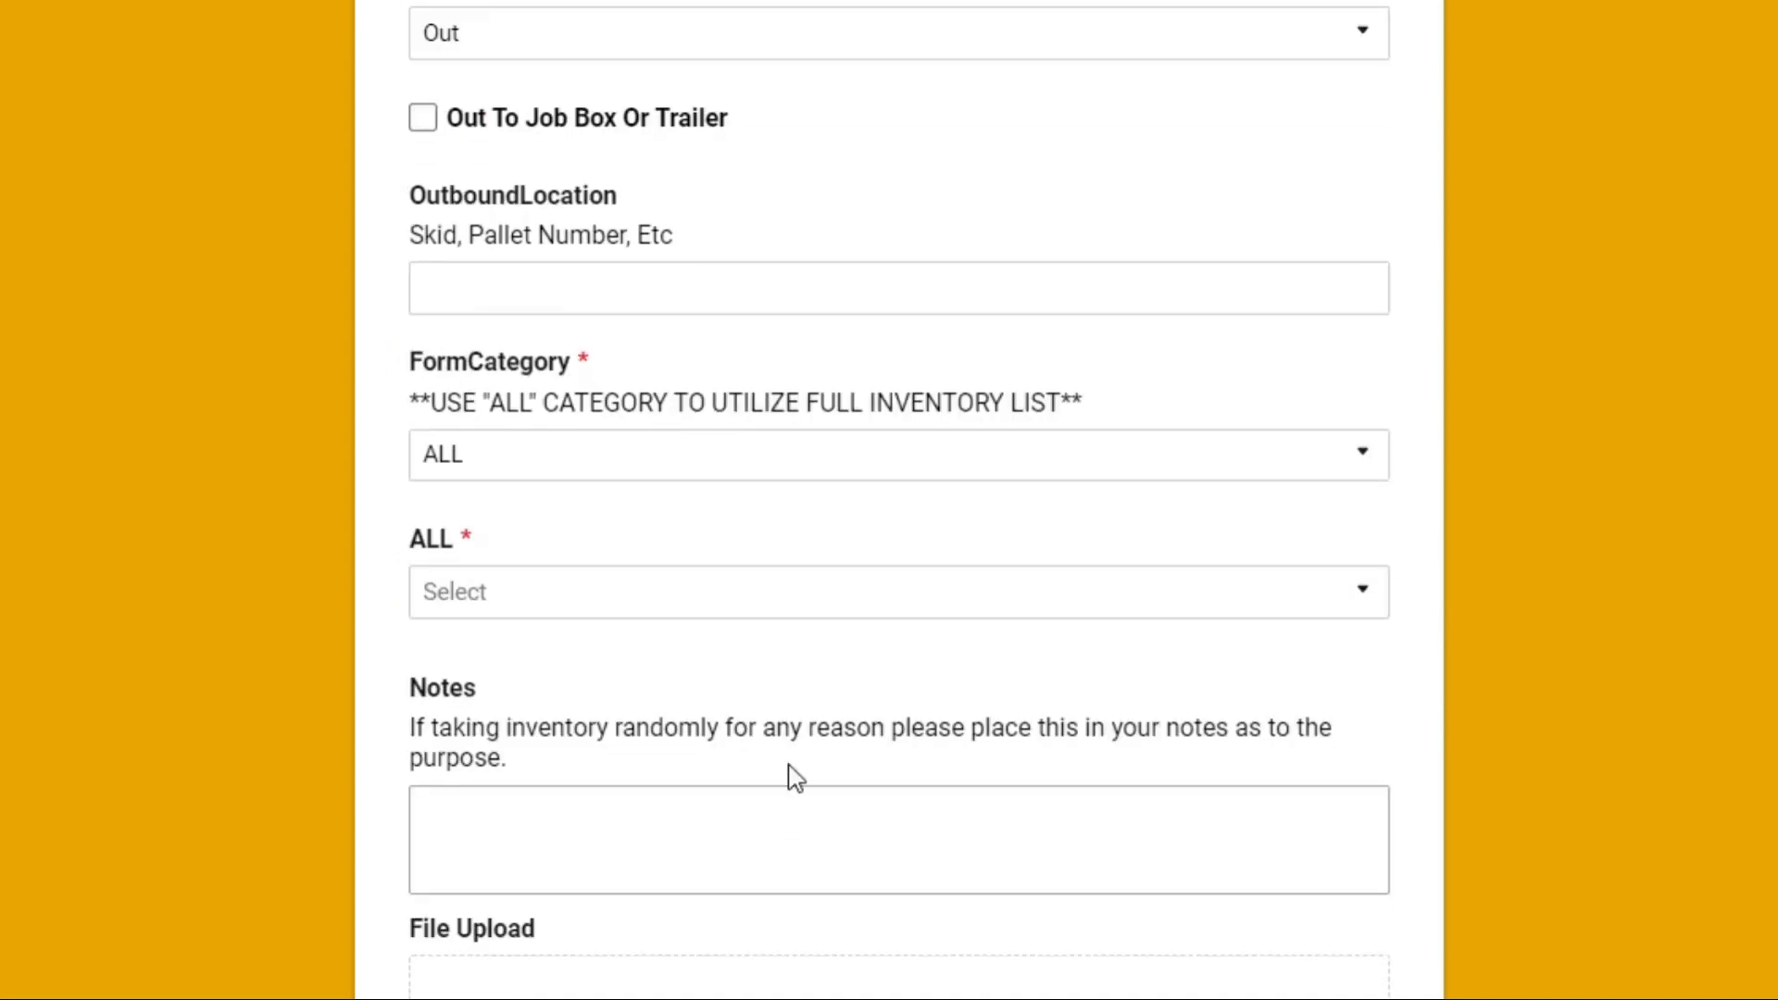
pyautogui.click(865, 475)
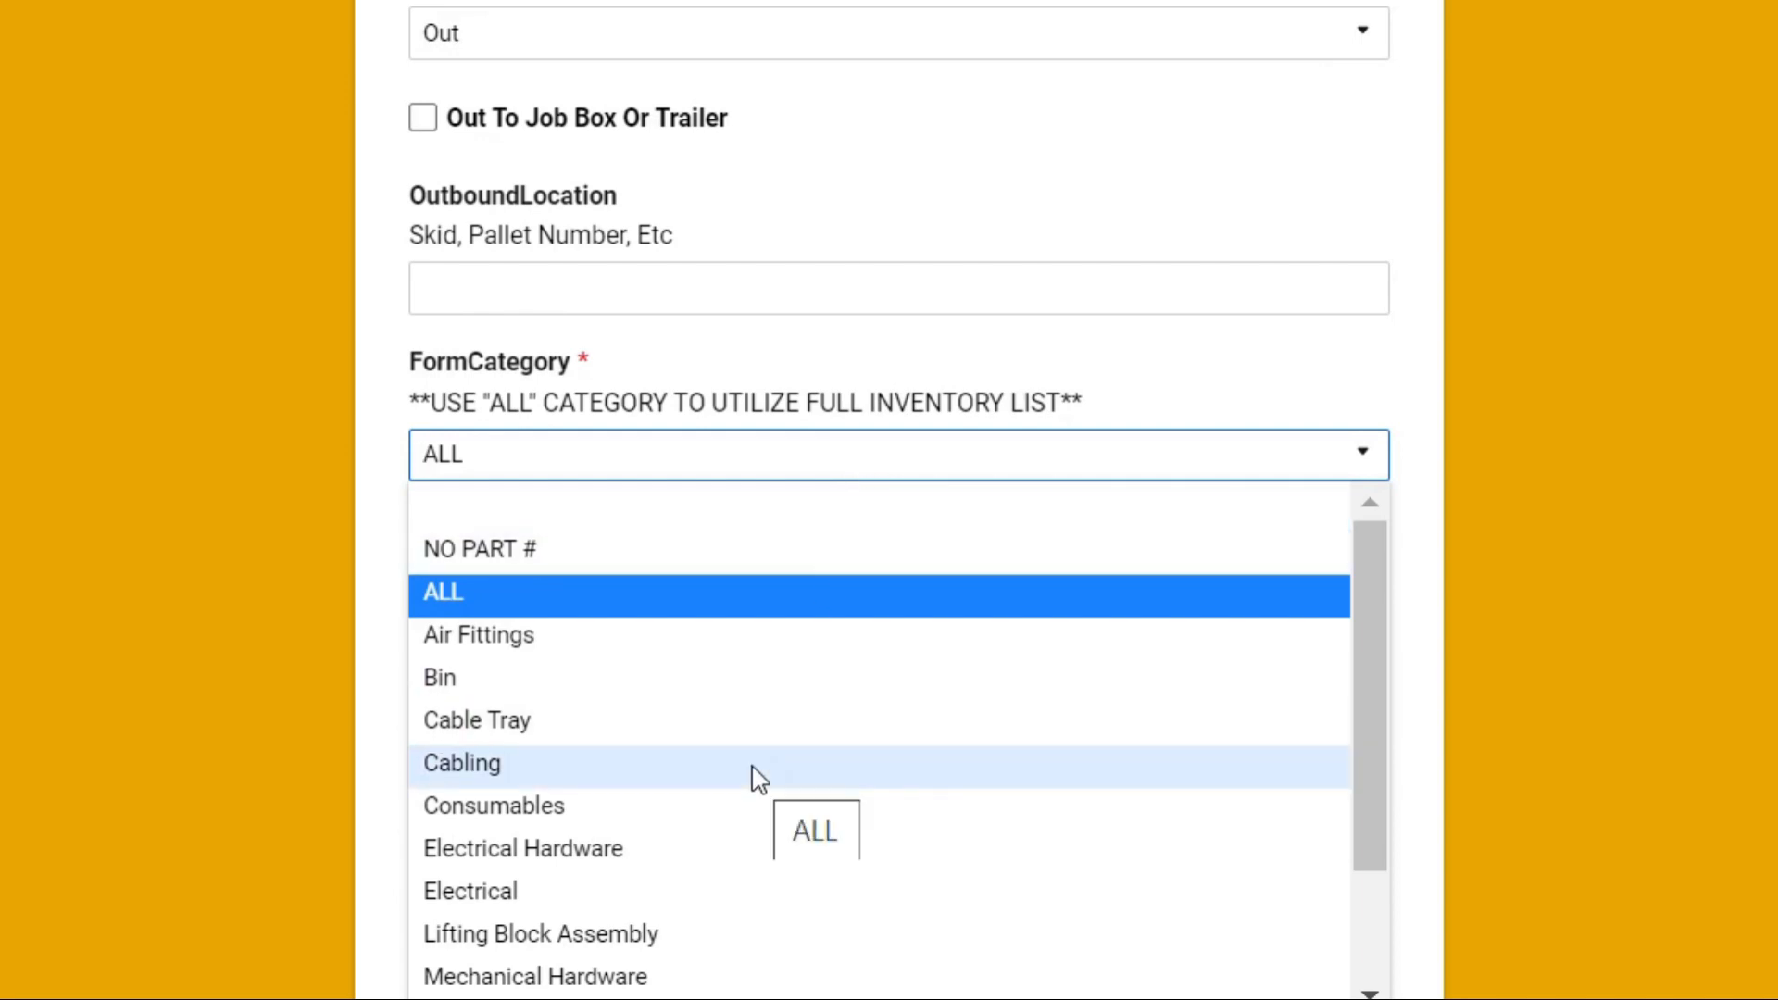
pyautogui.click(757, 780)
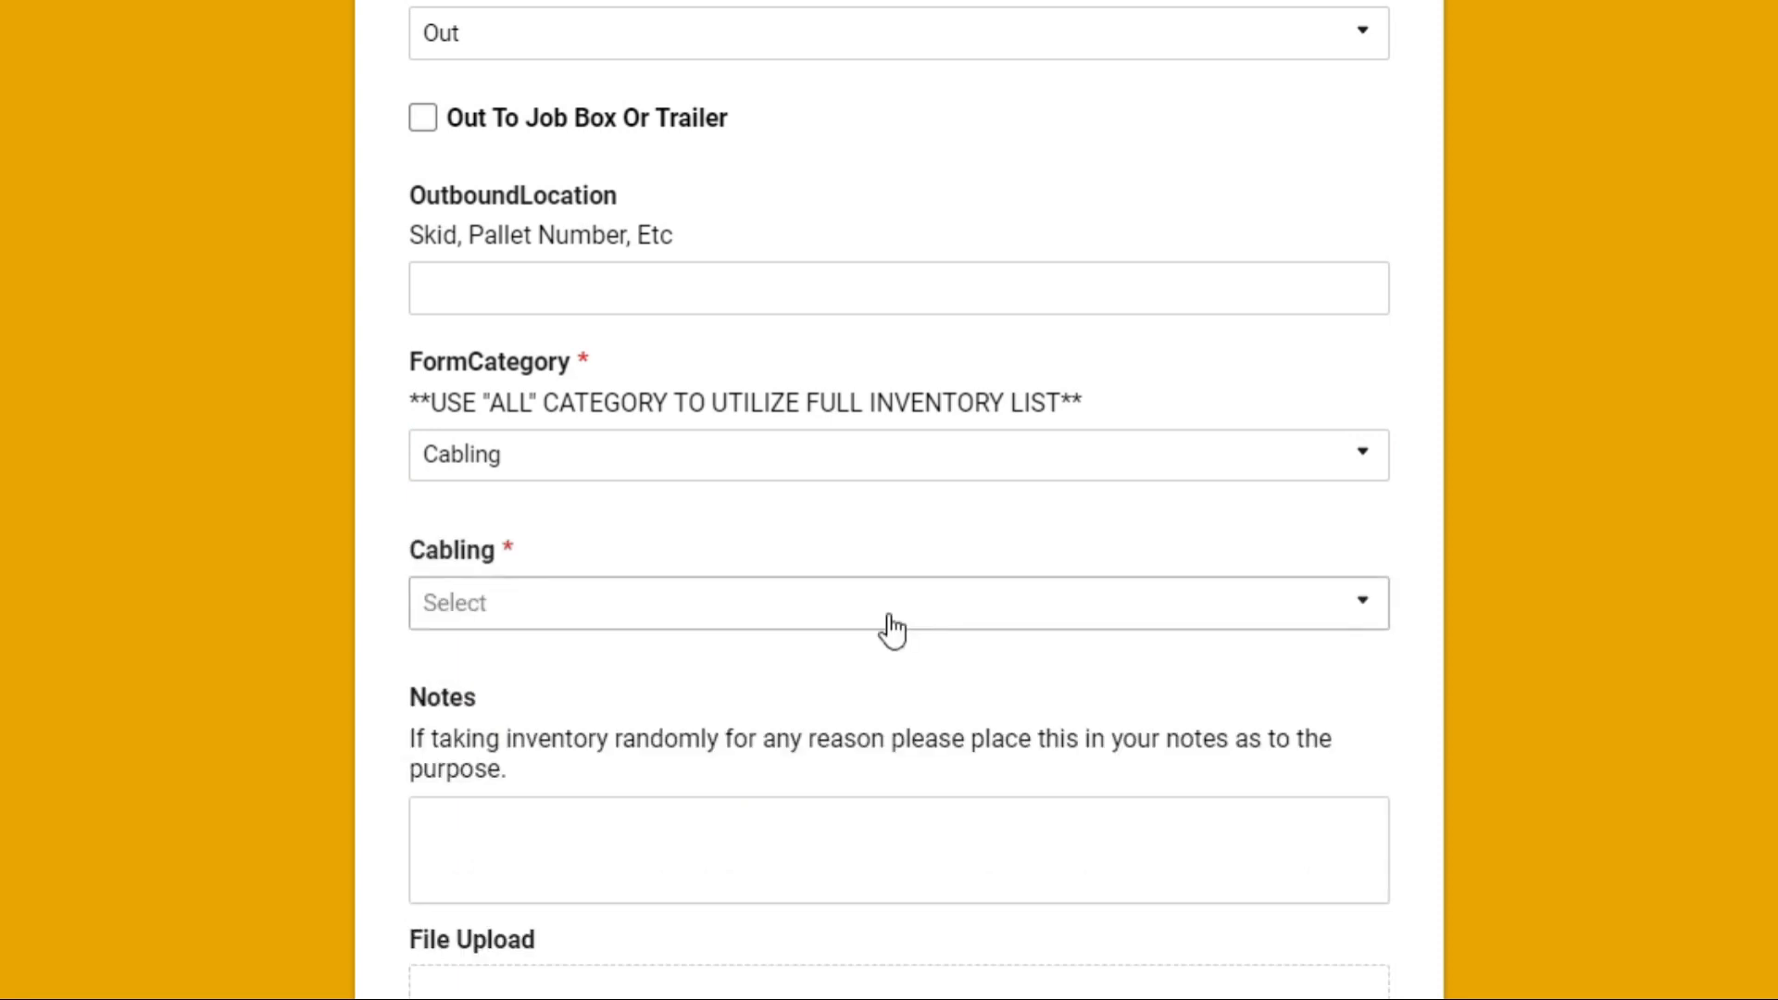
pyautogui.click(892, 630)
pyautogui.scroll(-10, 893, 675)
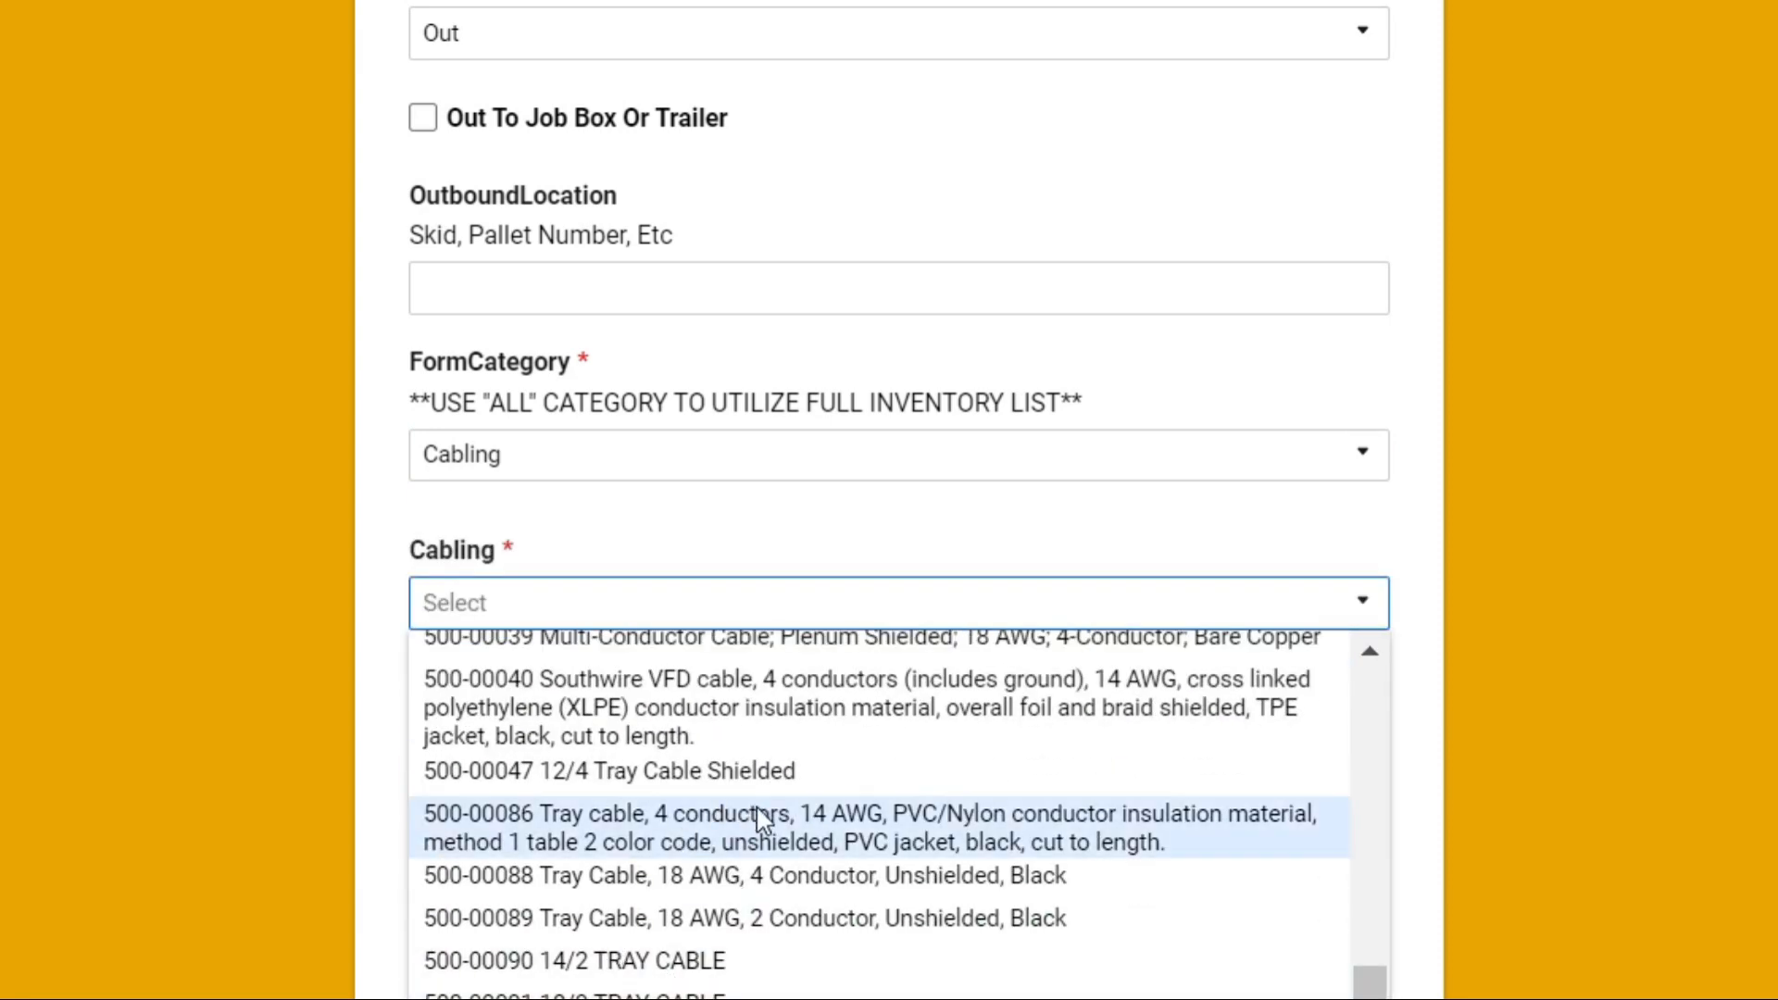
pyautogui.scroll(10, 762, 819)
# Change FormCategory to Air Fittings and browse the parts offered in the Air Fittings list.
pyautogui.click(1009, 470)
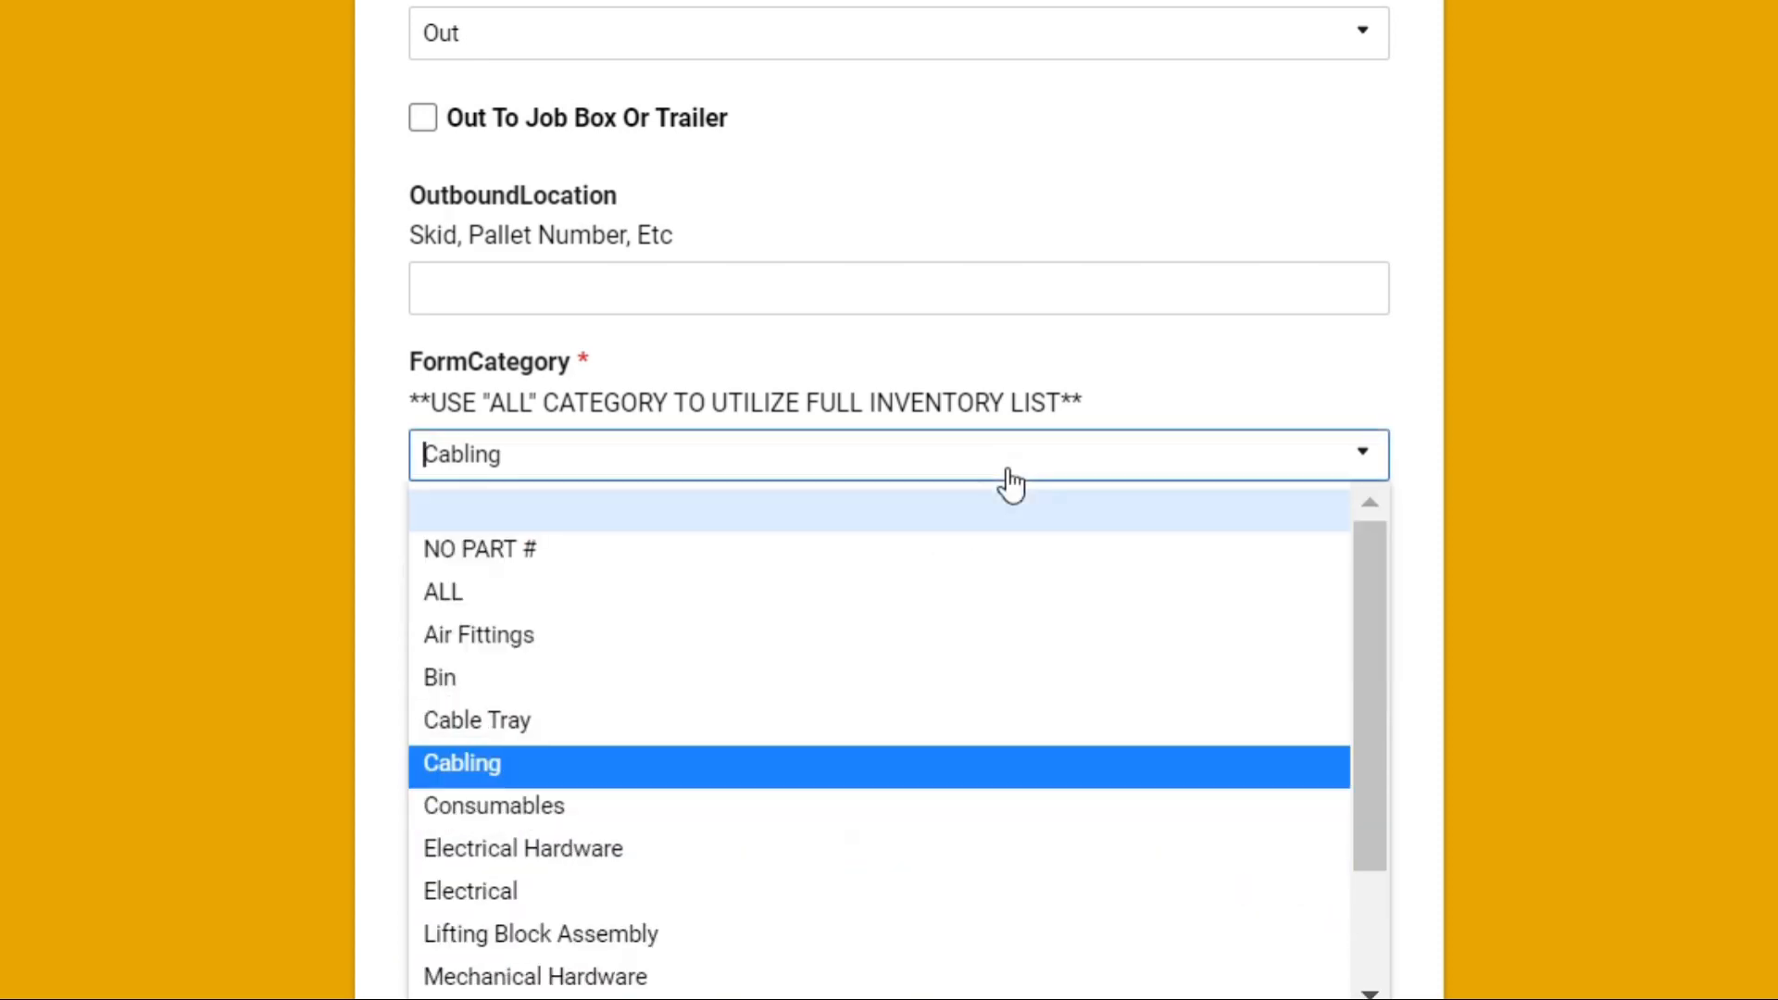
pyautogui.click(783, 635)
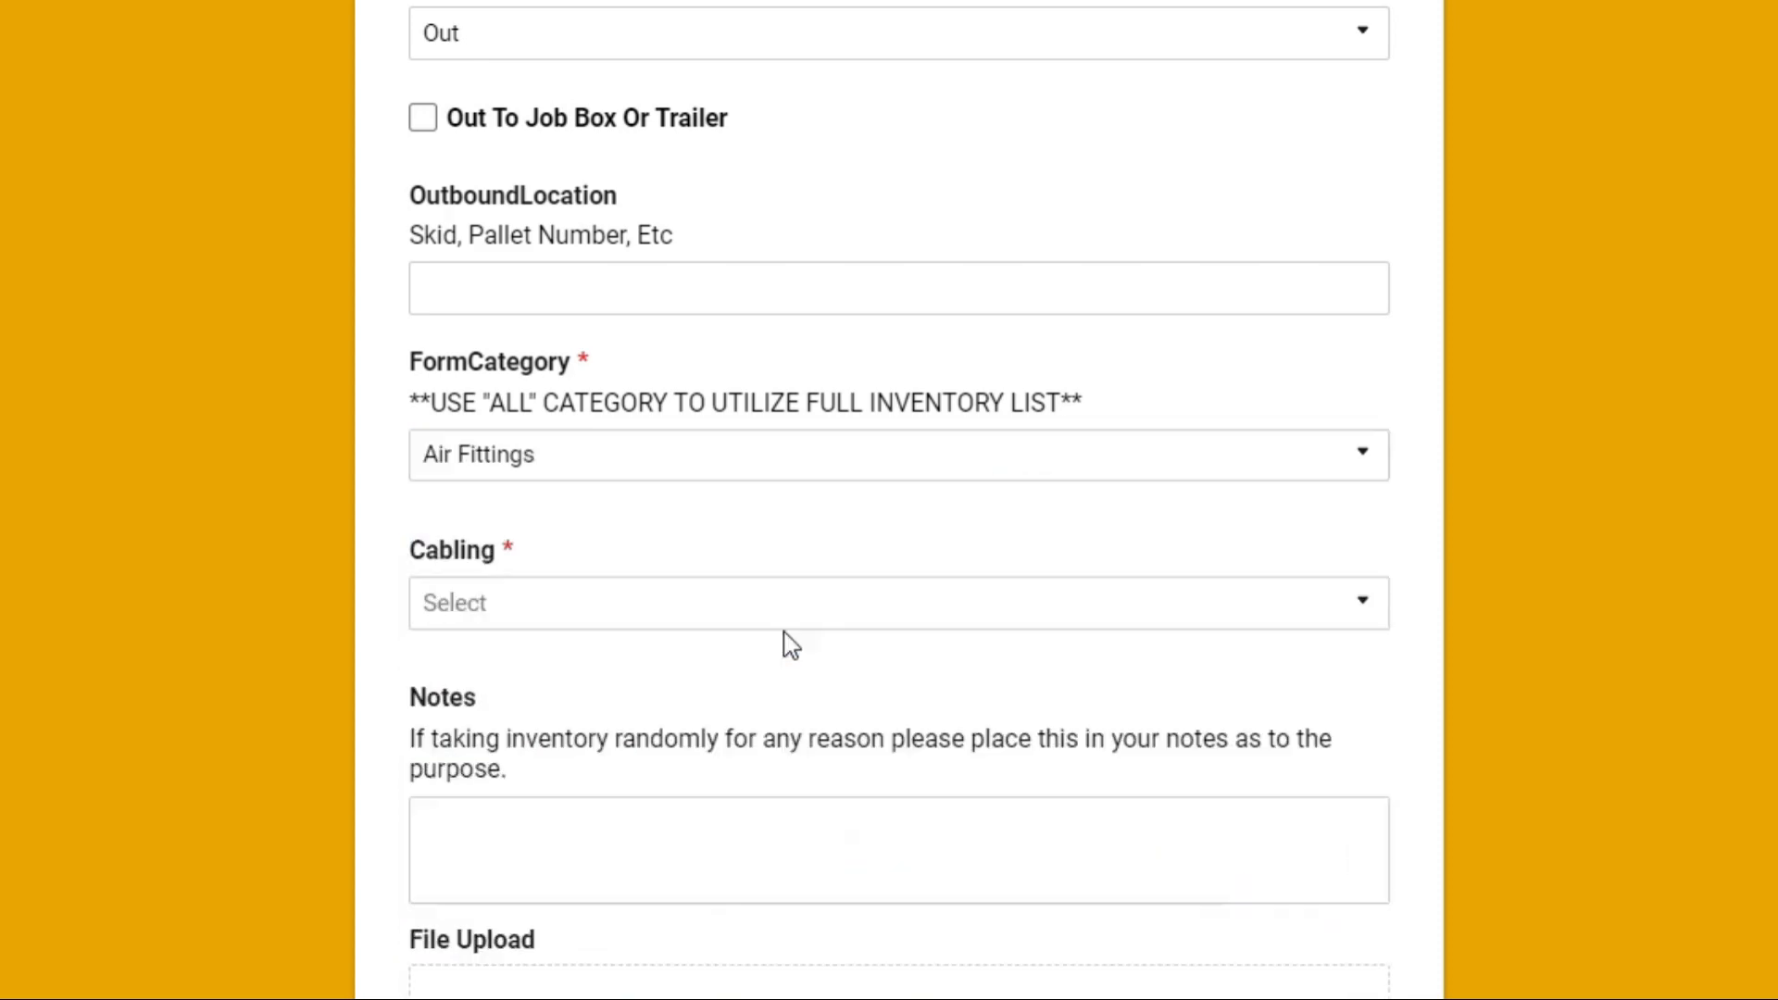
pyautogui.click(987, 624)
pyautogui.scroll(-4, 820, 926)
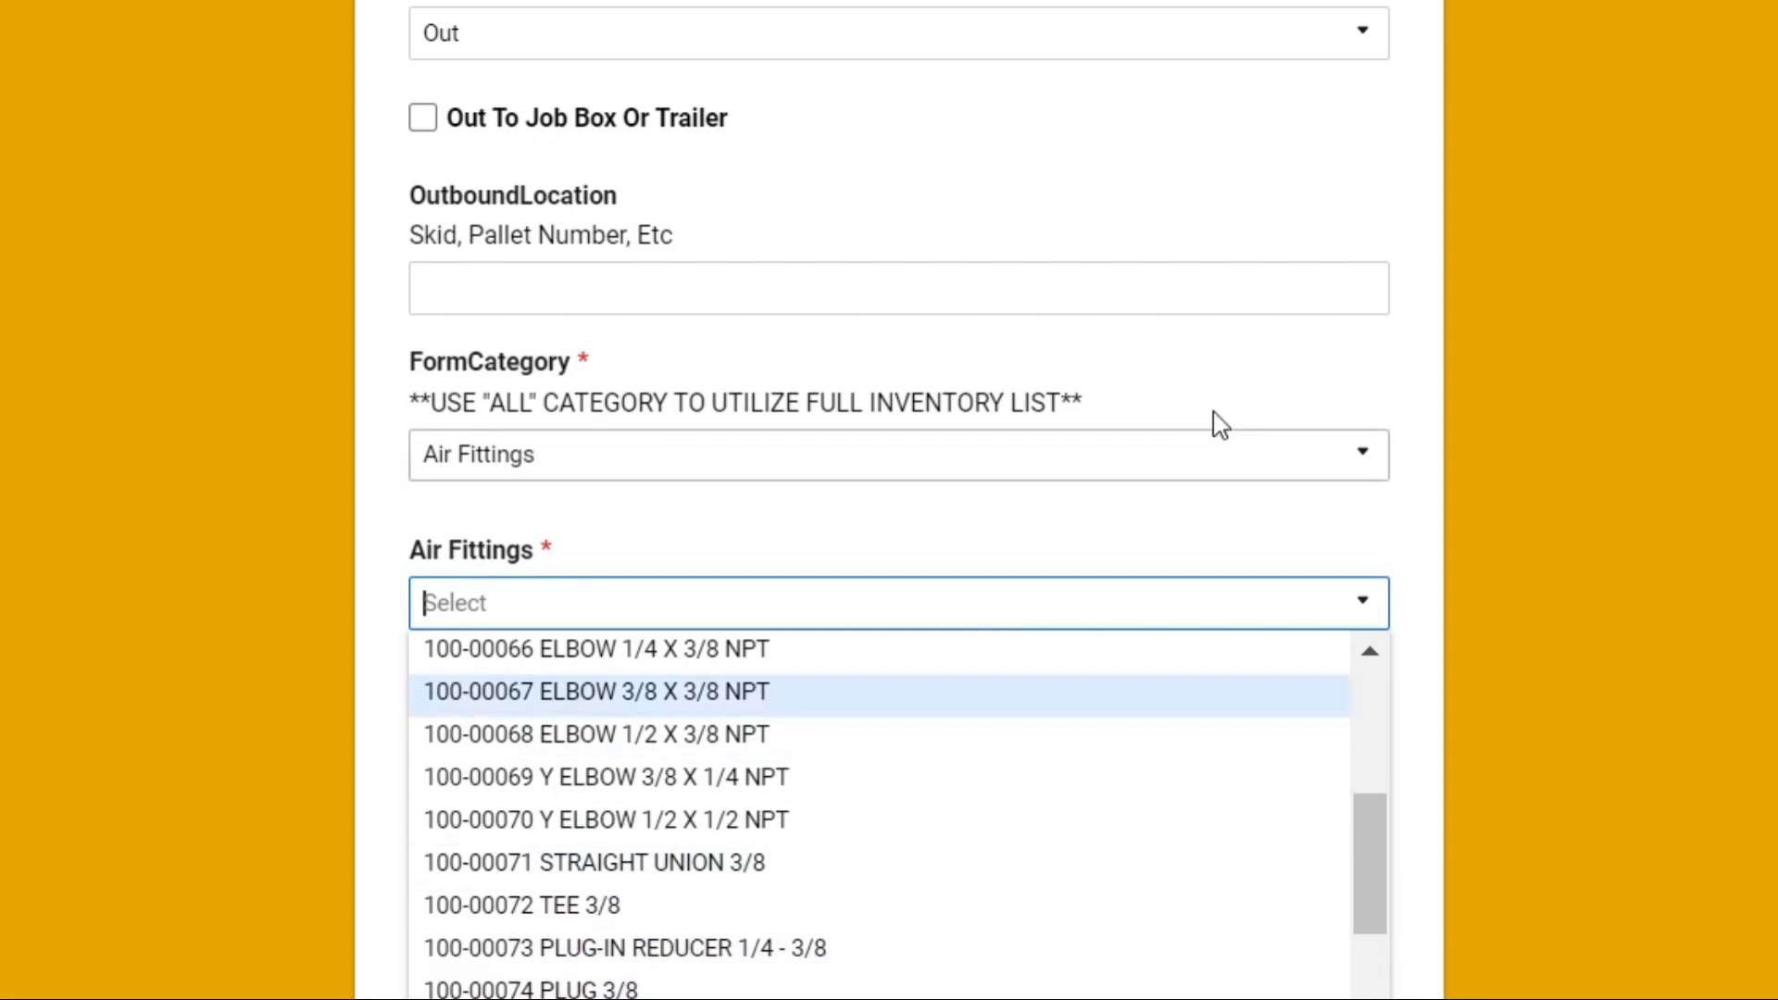
# Set FormCategory to ALL, filter the full inventory list by 100 and choose 100-00060 PLUG 1/4.
pyautogui.click(1088, 468)
pyautogui.click(672, 602)
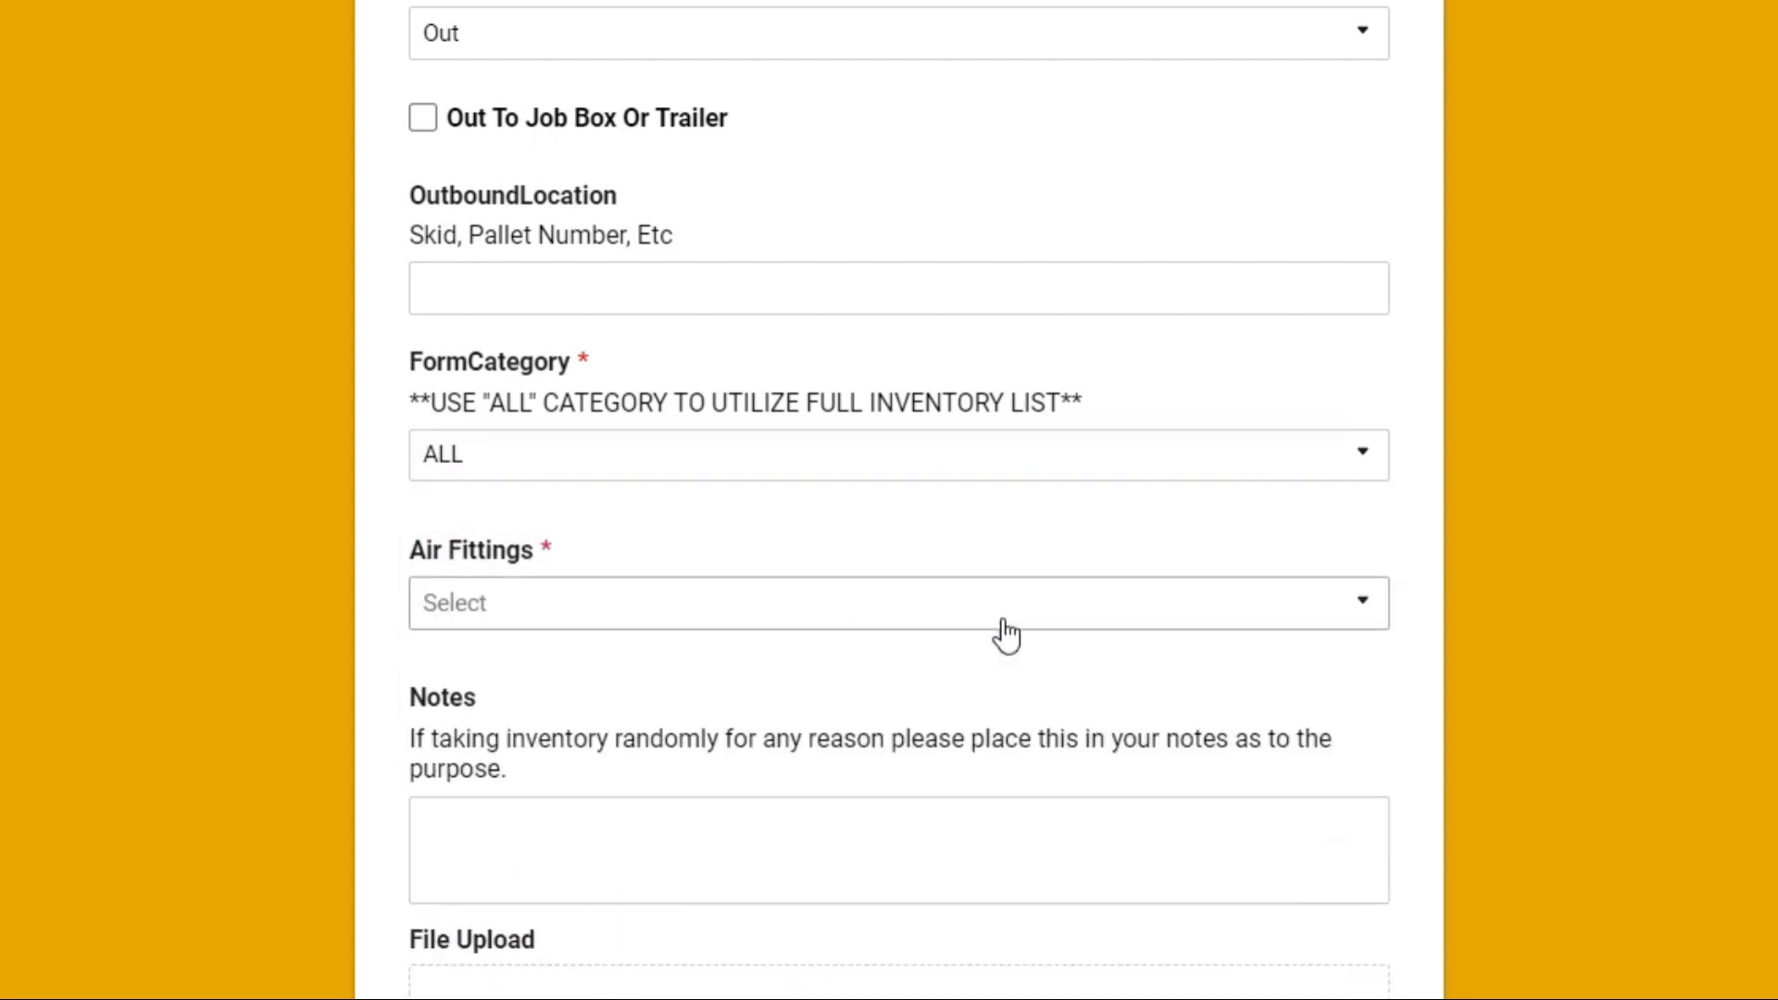
pyautogui.click(769, 607)
pyautogui.scroll(-5, 706, 852)
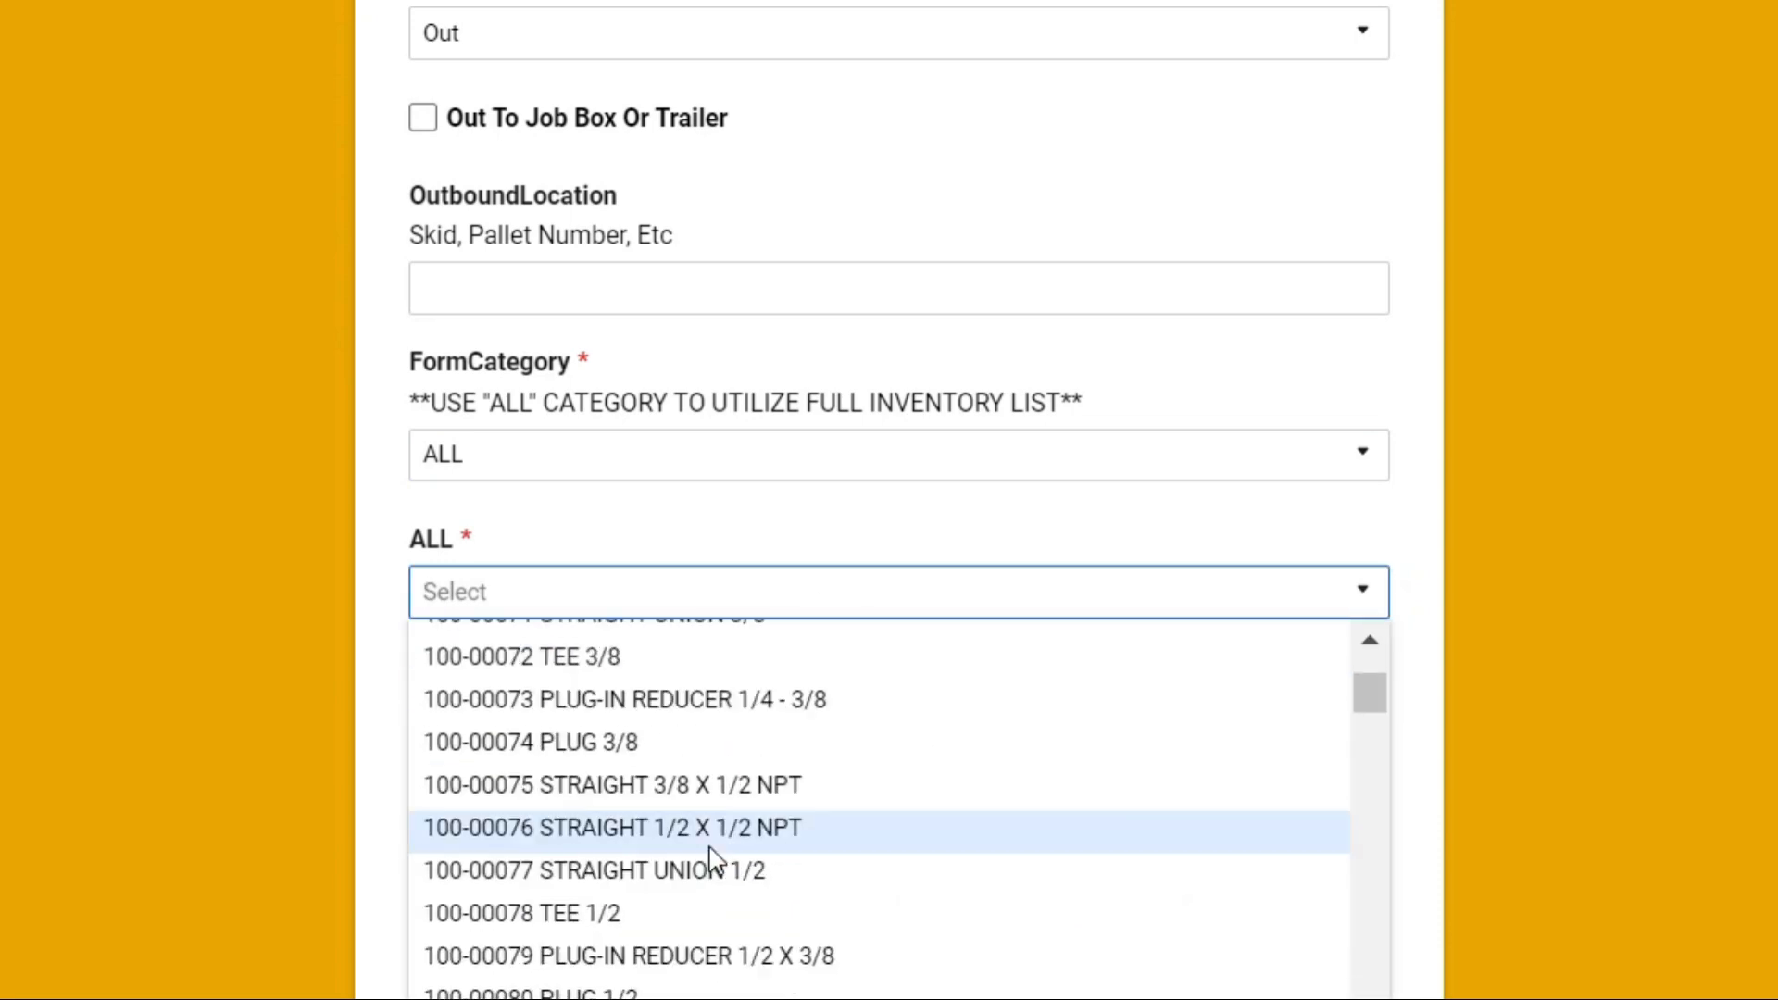
pyautogui.scroll(5, 710, 858)
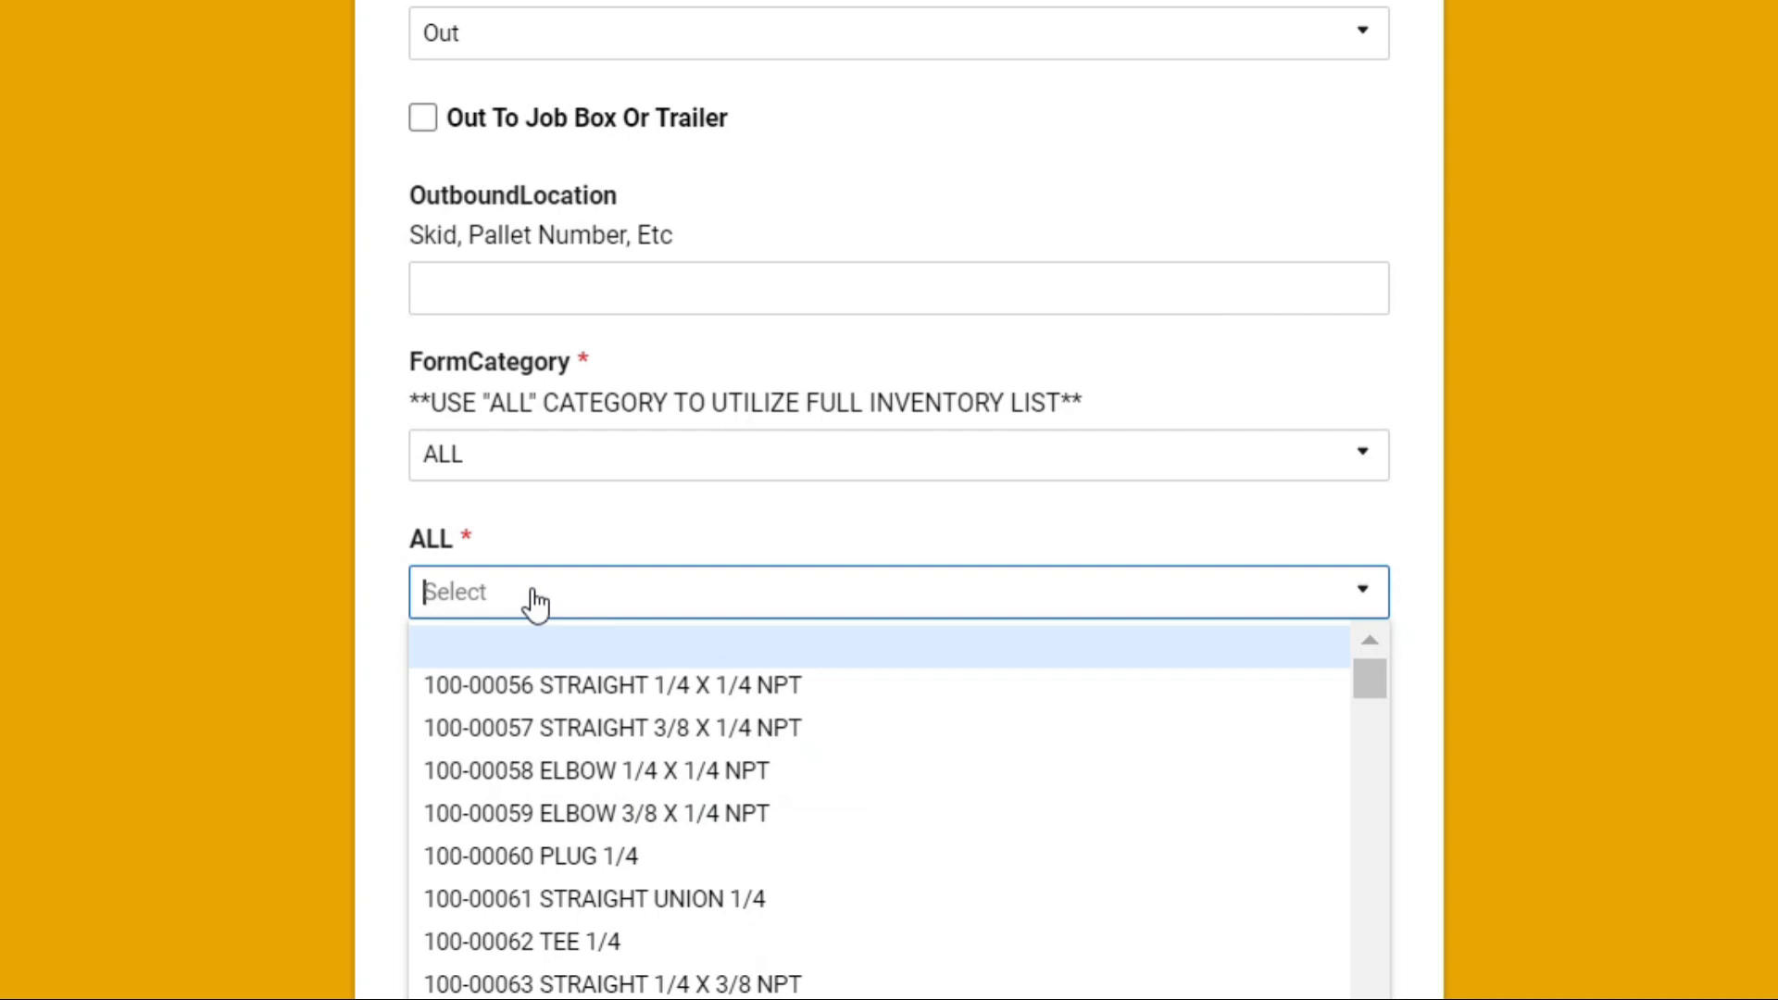
pyautogui.write('100')
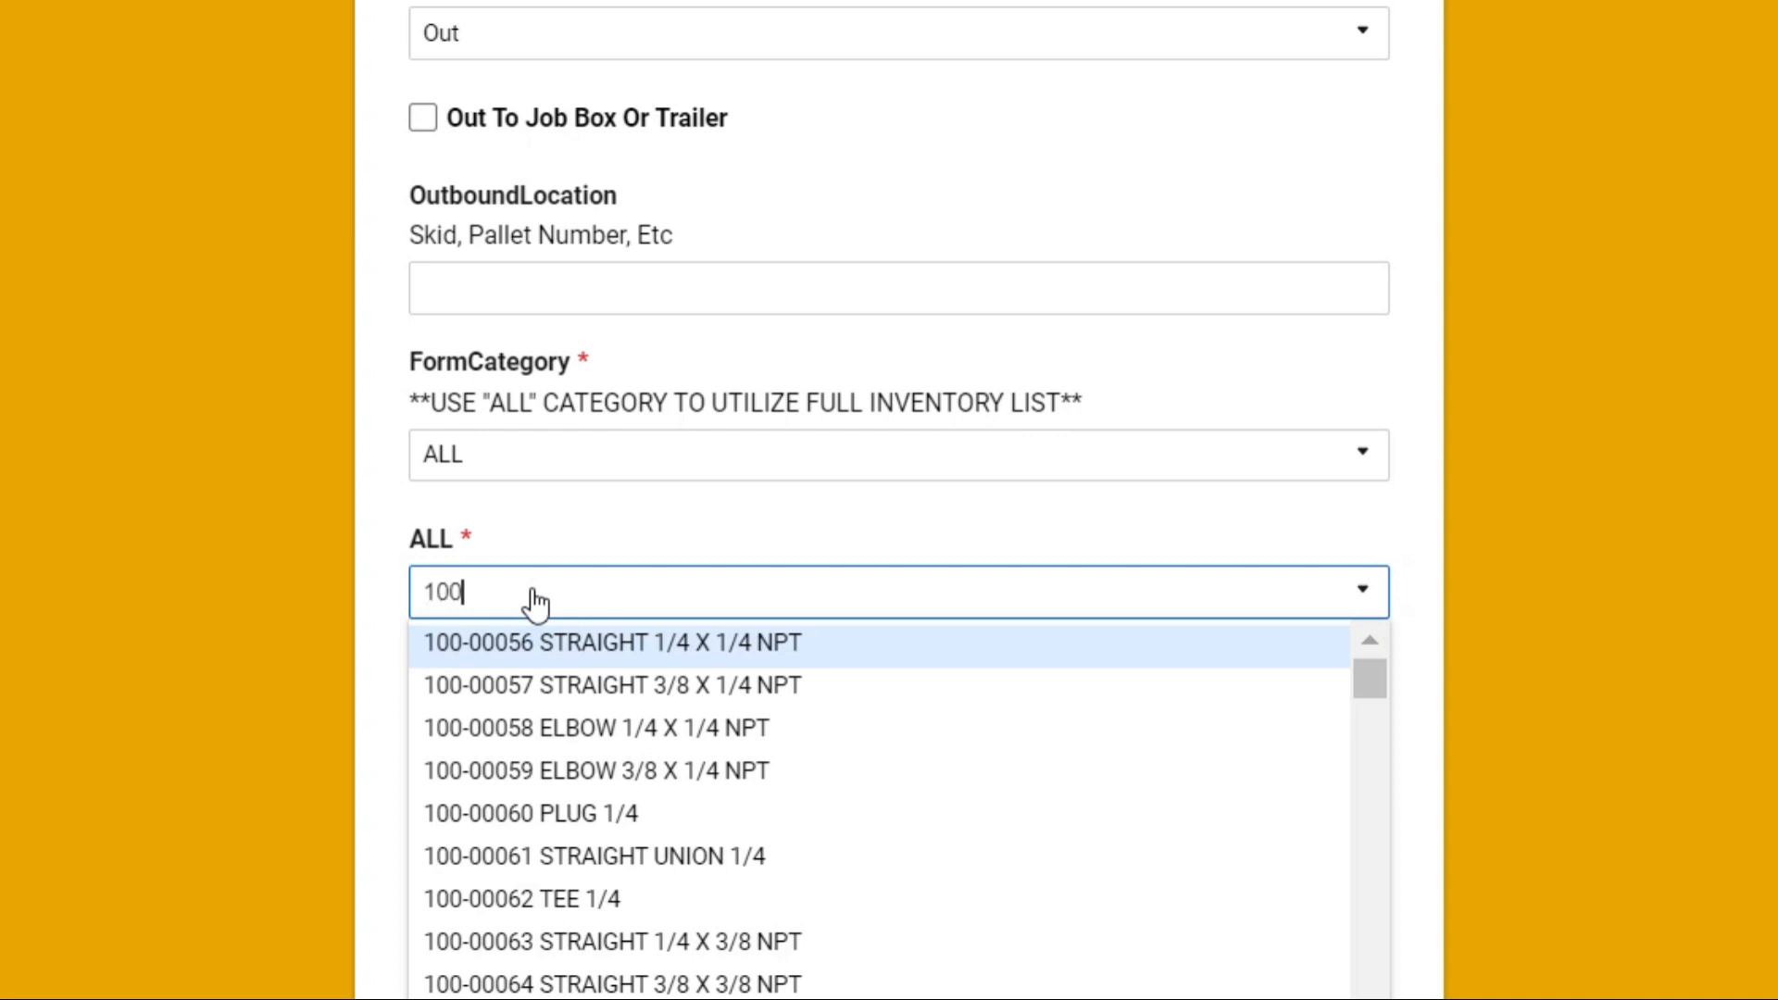
pyautogui.click(506, 815)
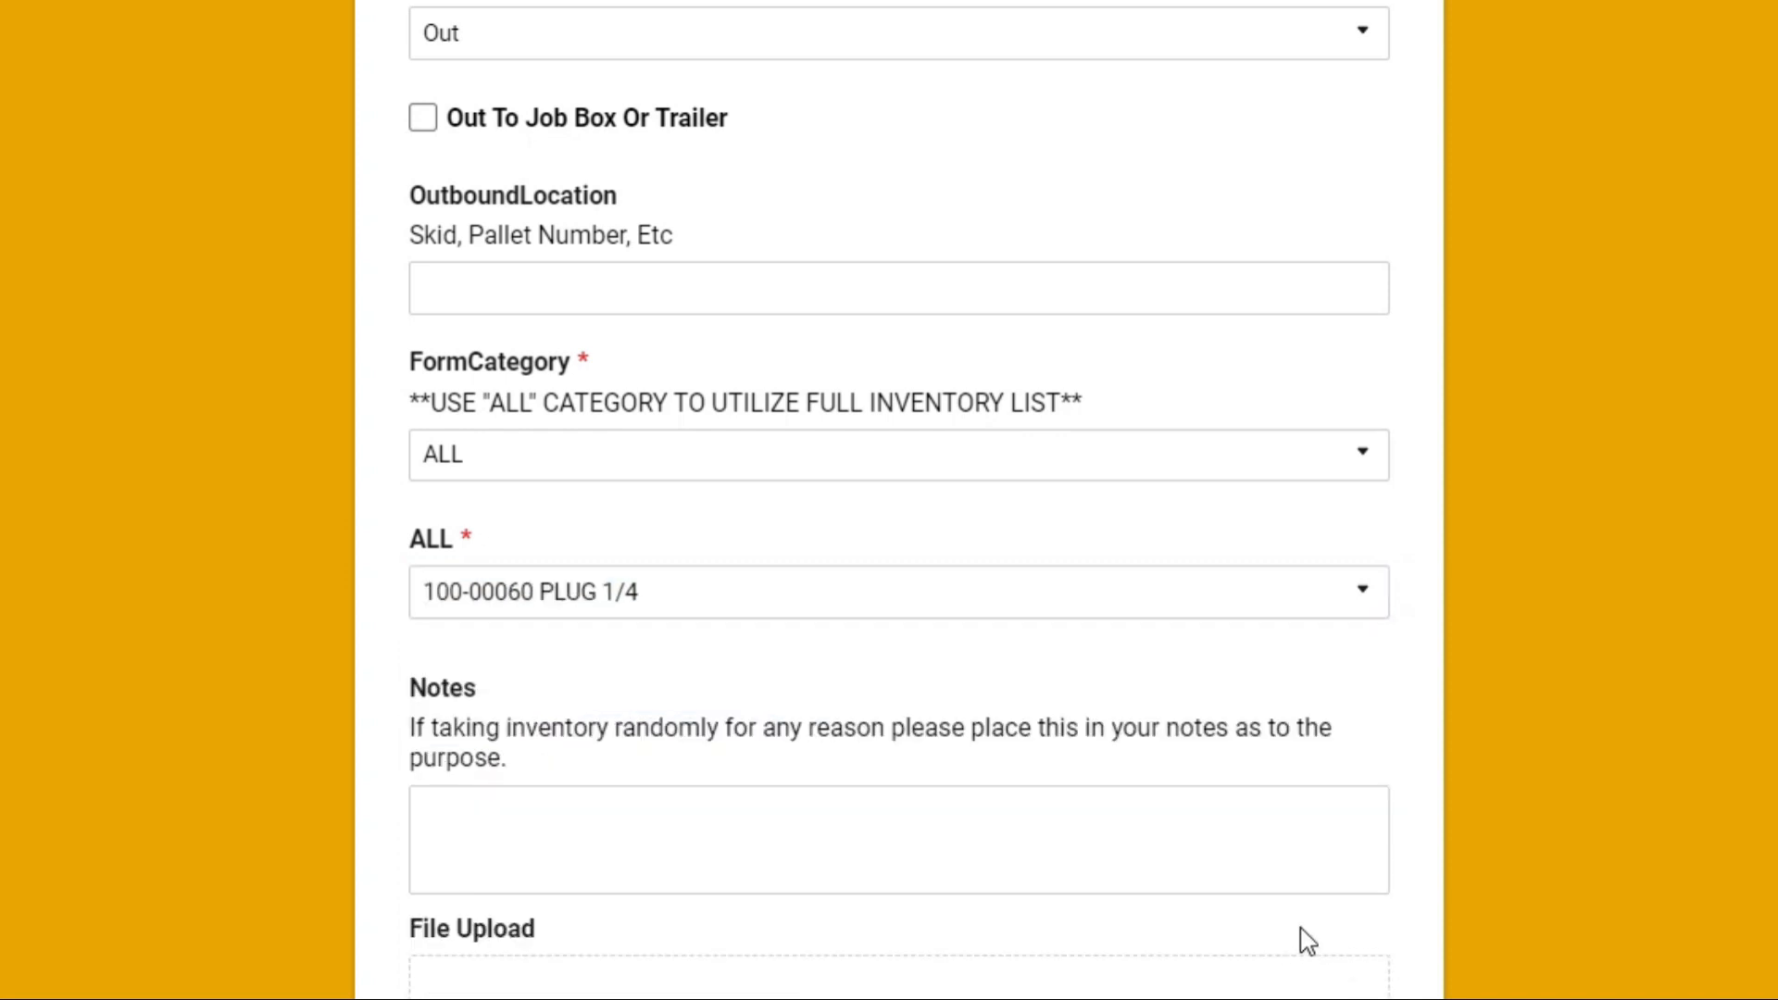
# Go to the Notes field without entering text and turn on Flag for Conversation.
pyautogui.click(724, 833)
pyautogui.scroll(-3, 917, 811)
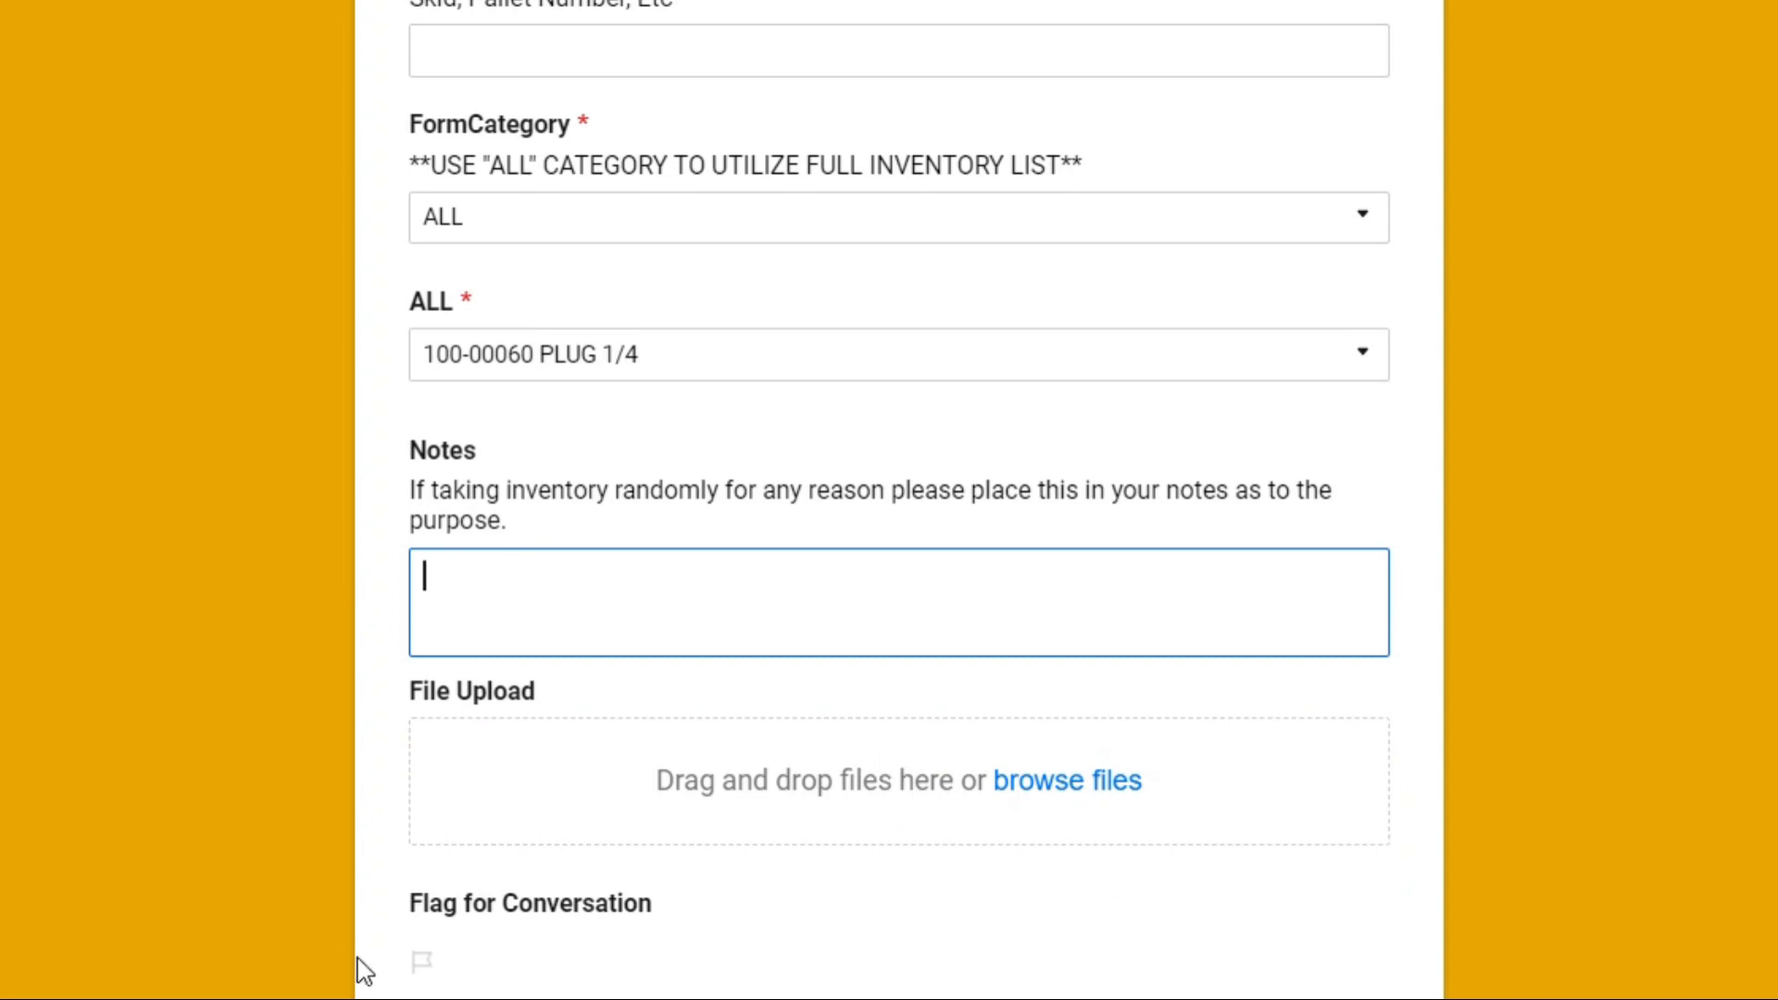
pyautogui.click(421, 961)
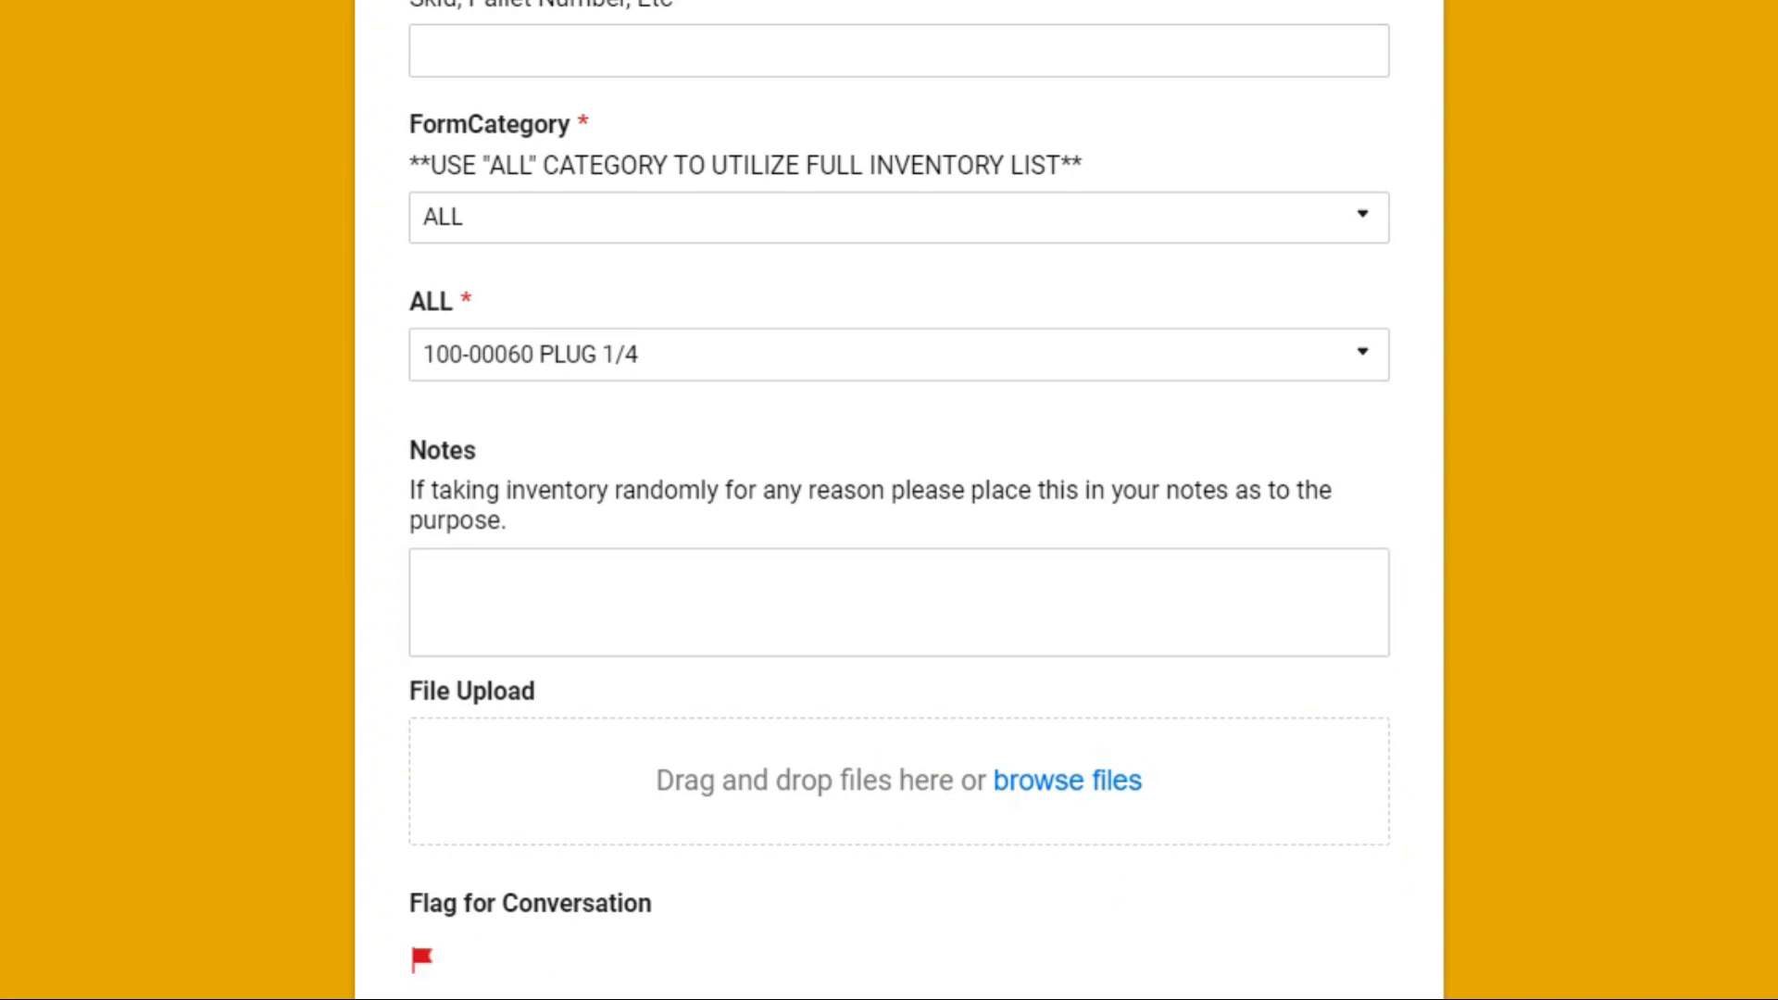
pyautogui.scroll(-3, 1150, 982)
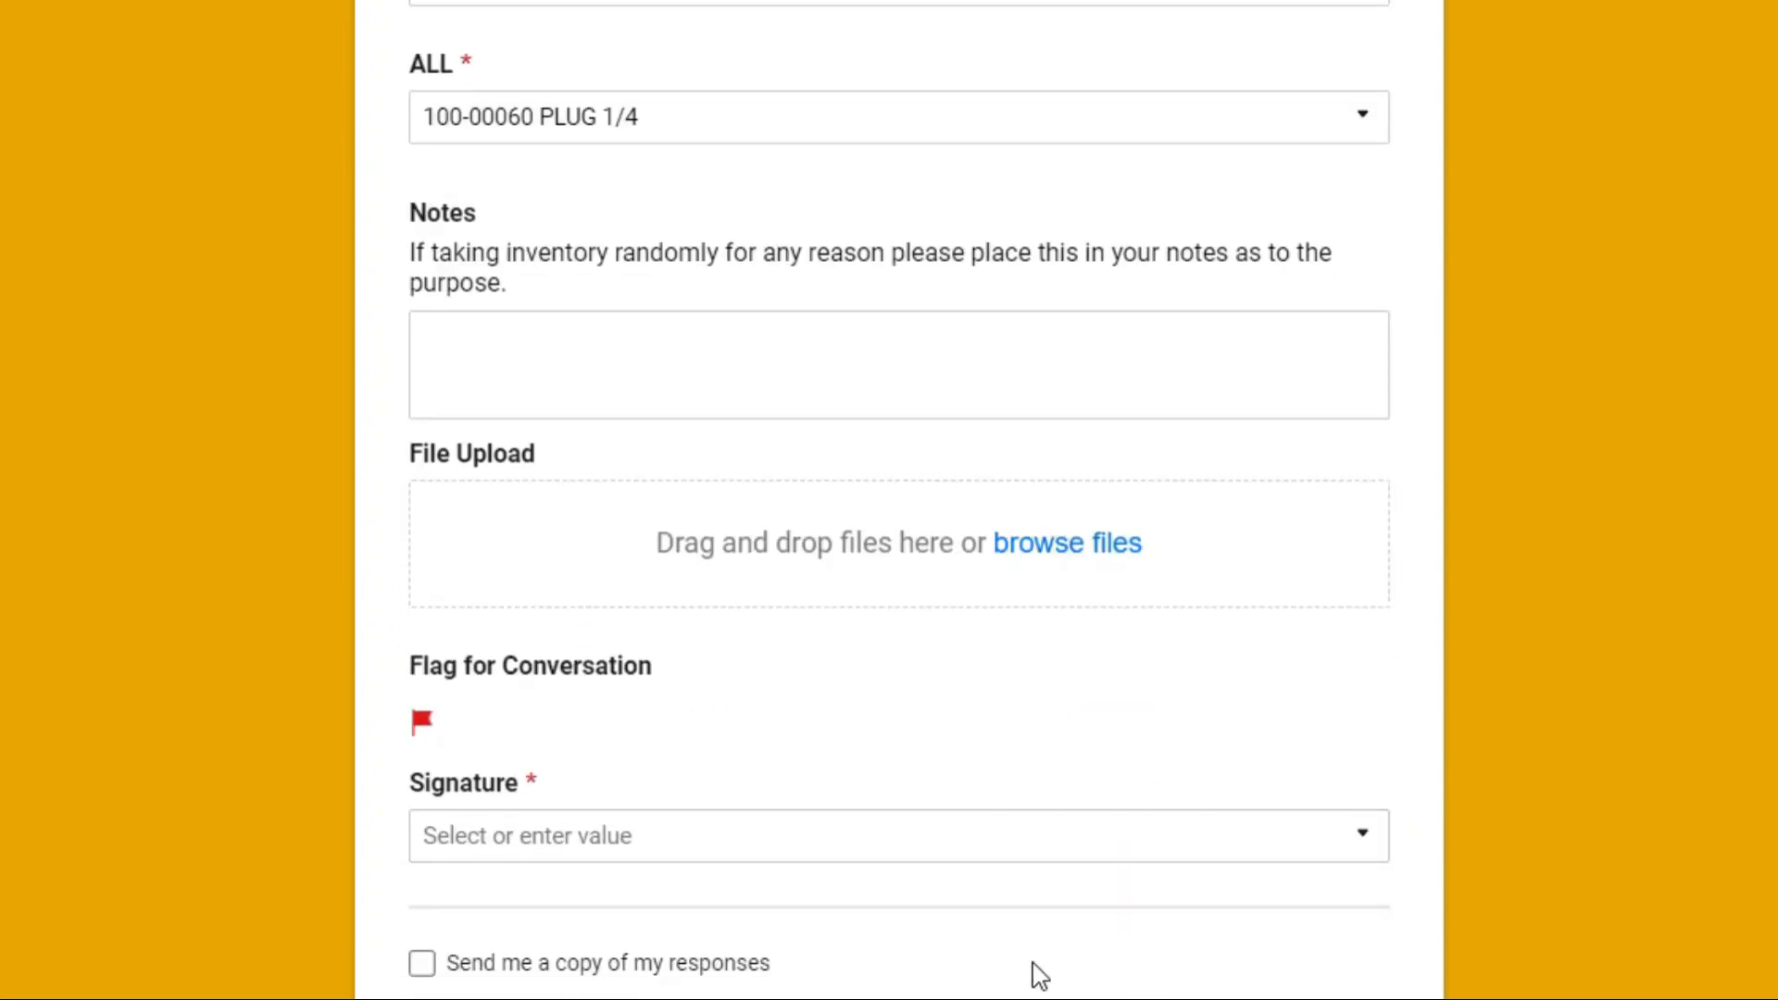
pyautogui.scroll(3, 1039, 975)
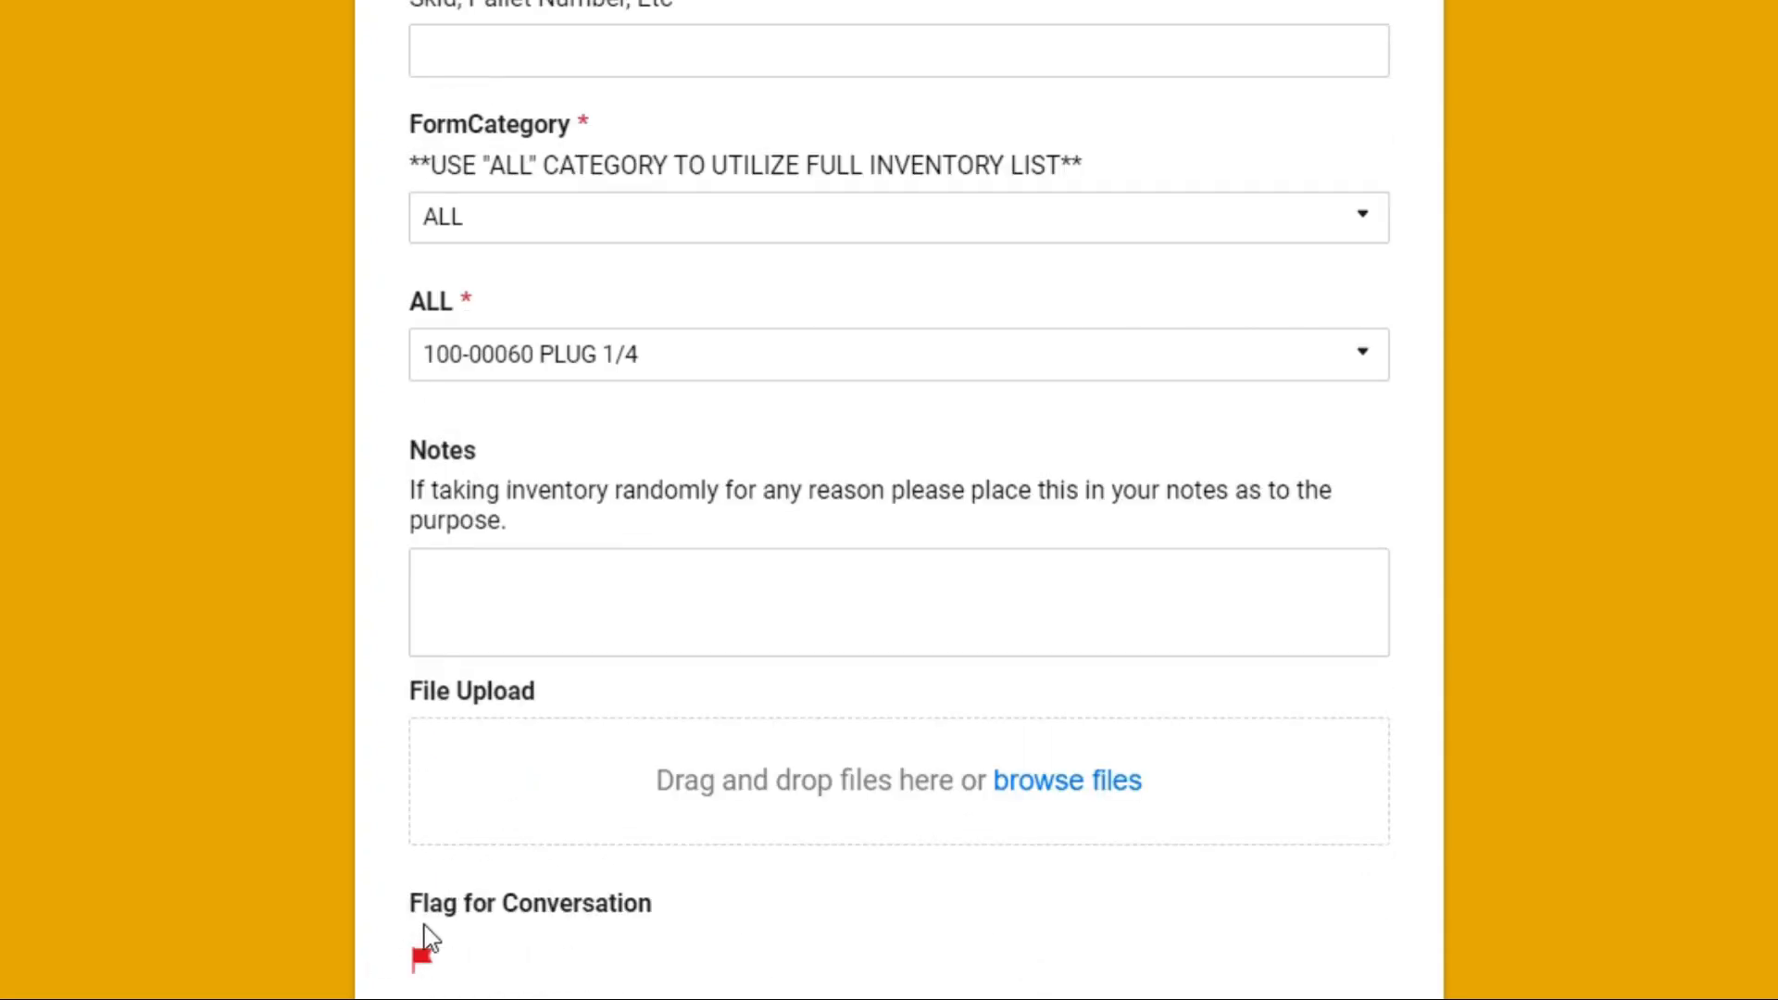
pyautogui.click(482, 953)
# View the choices offered under Signature without picking one and toggle Flag for Conversation.
pyautogui.scroll(-3, 482, 982)
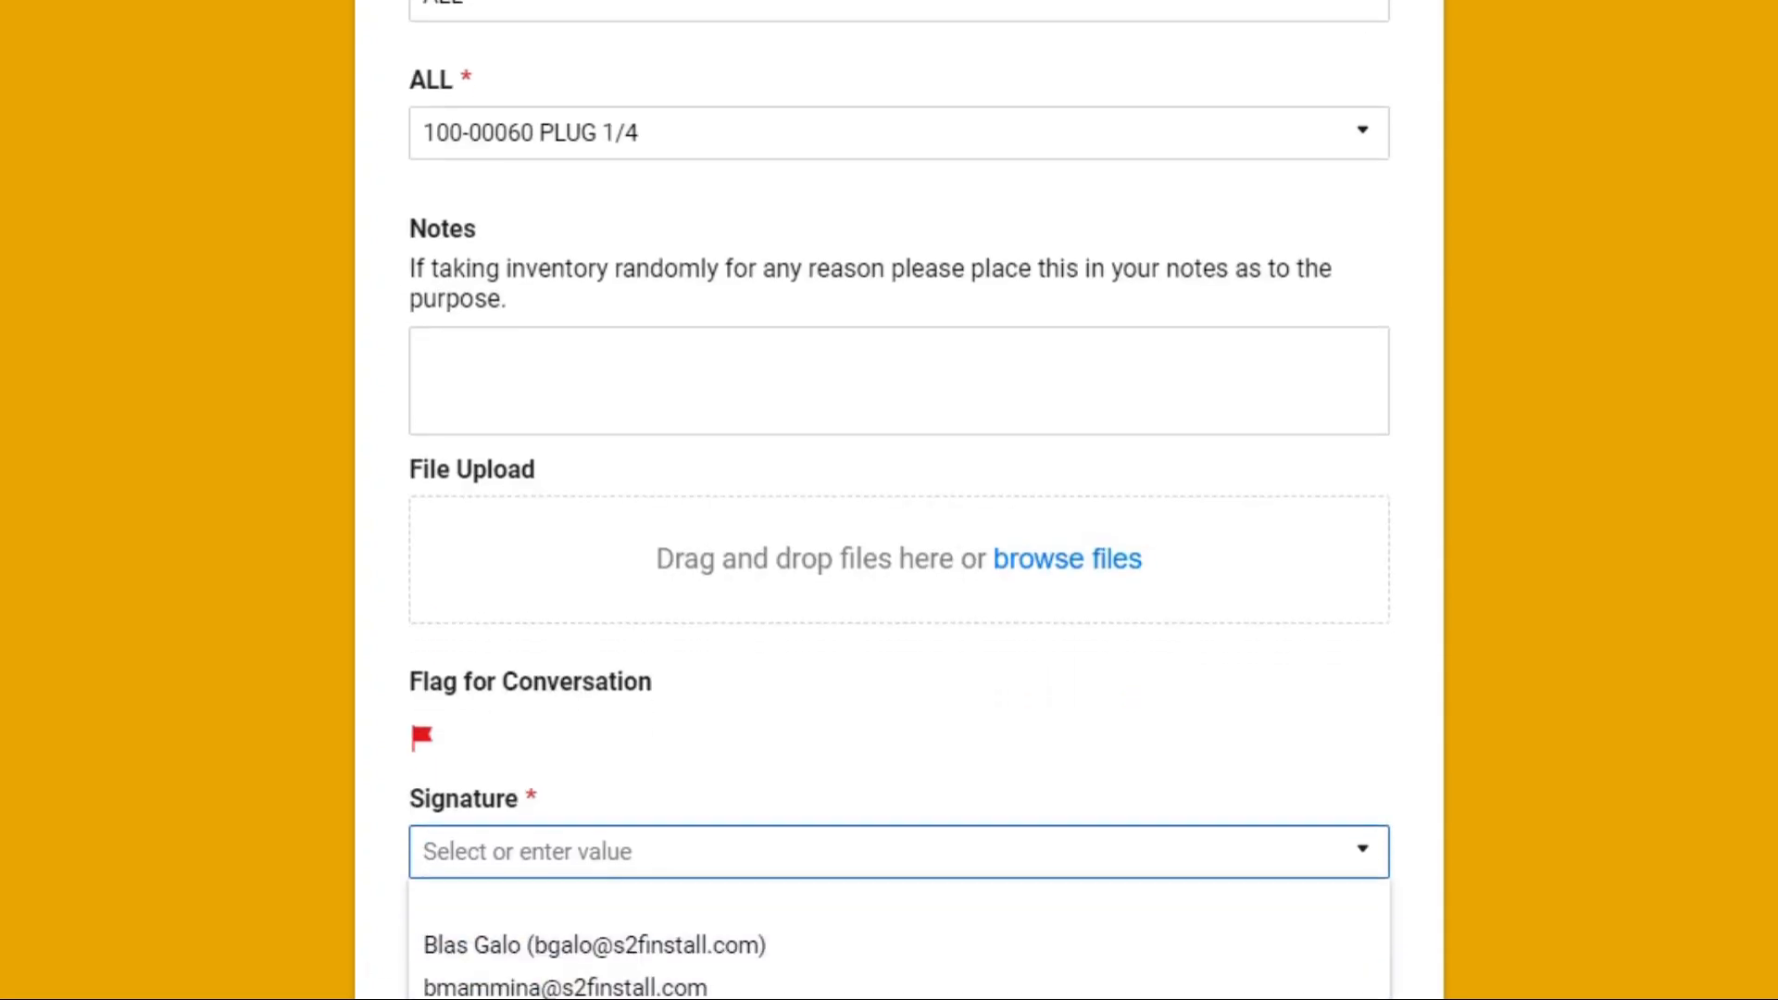
pyautogui.click(964, 719)
pyautogui.scroll(5, 1028, 865)
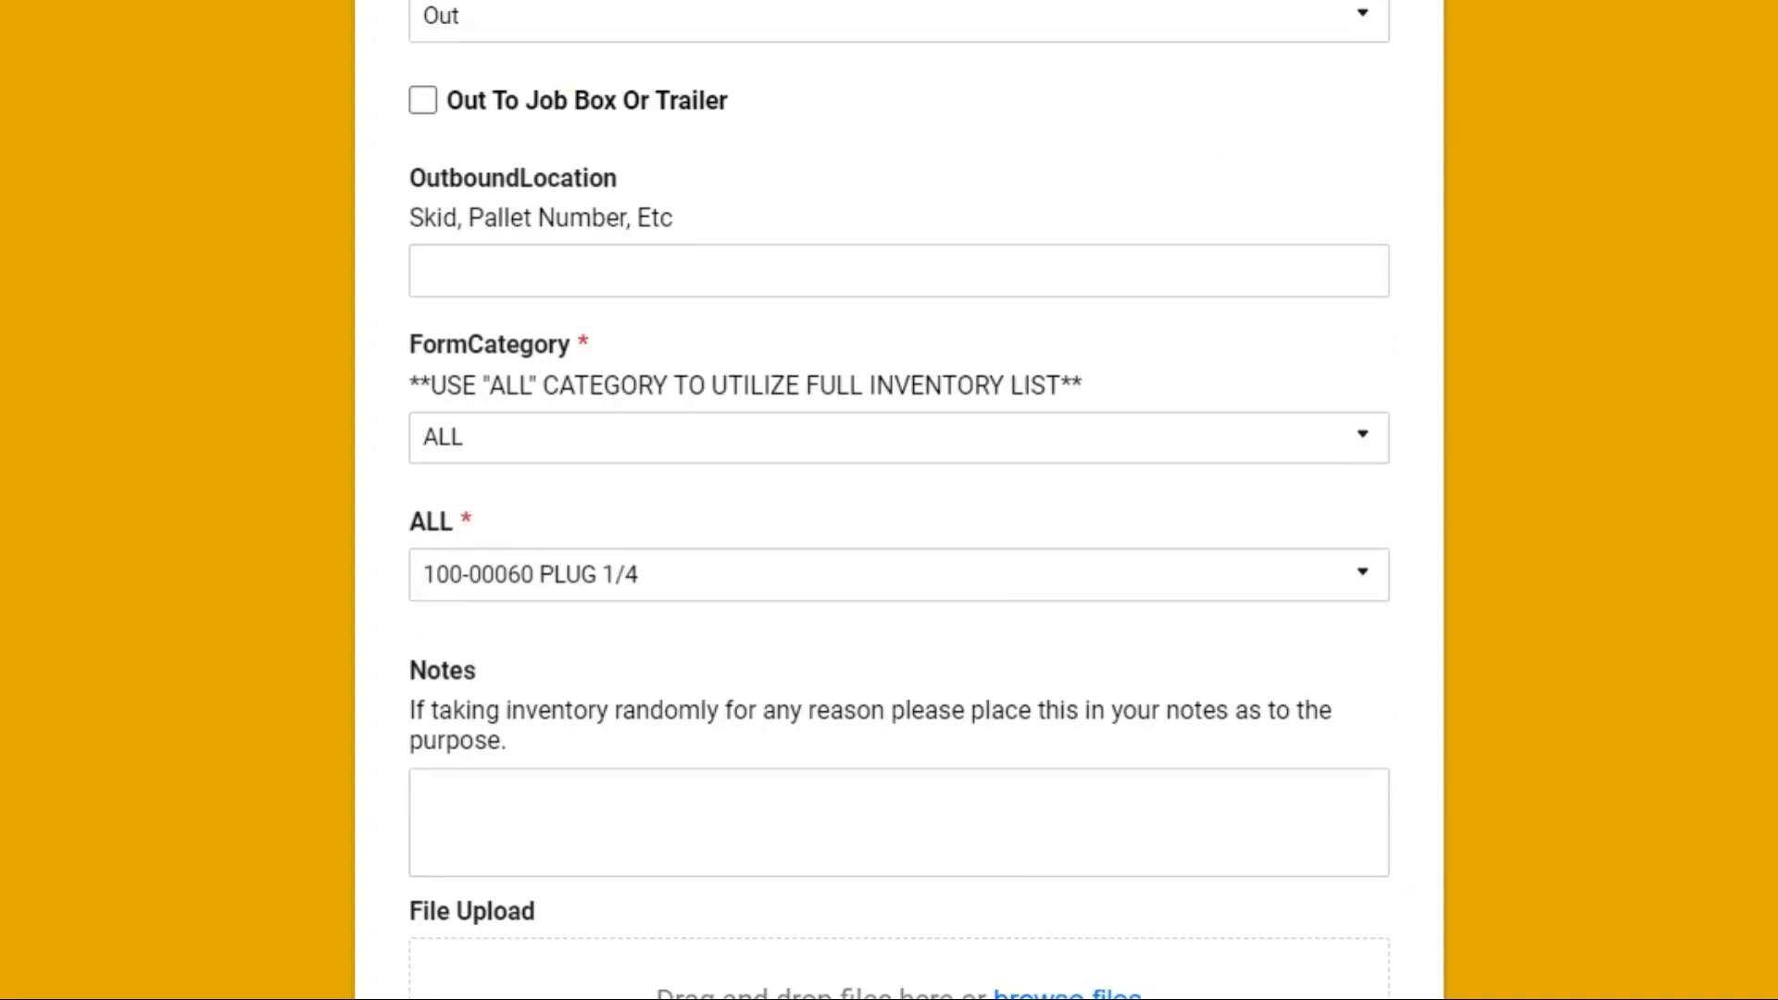
pyautogui.scroll(-5, 898, 500)
pyautogui.click(797, 820)
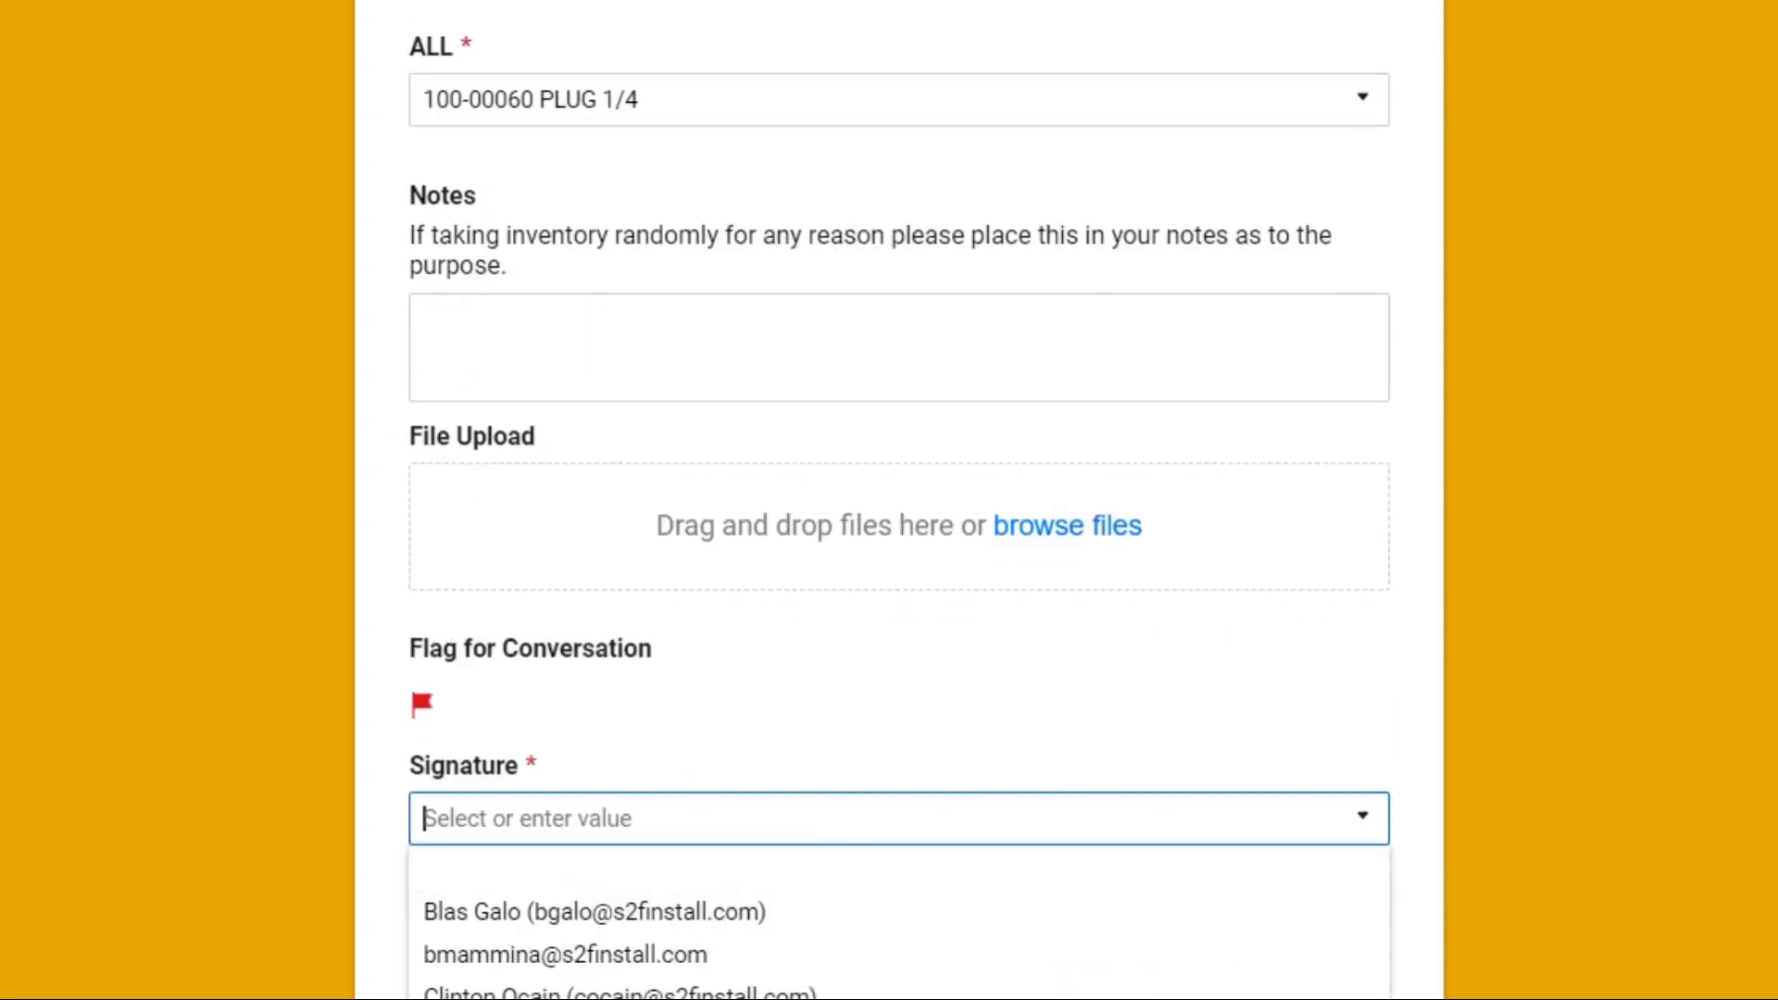
pyautogui.click(1009, 701)
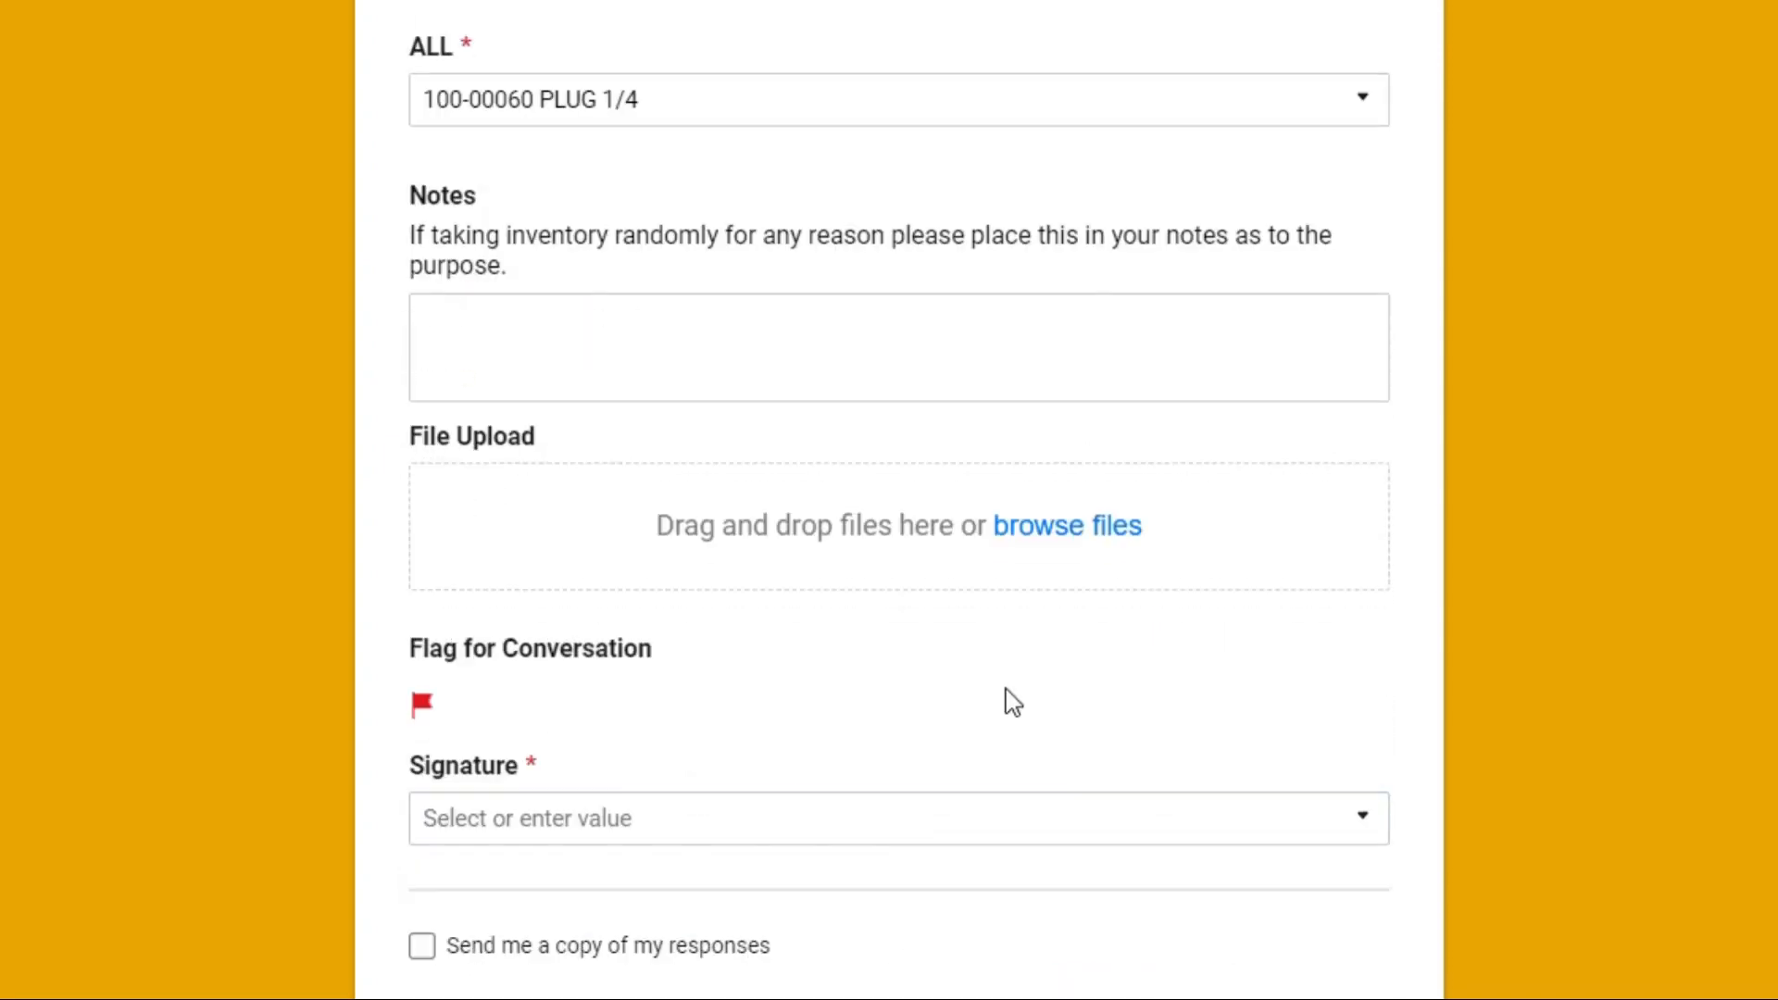
pyautogui.click(416, 709)
# Review the form's fields again from Project # and Quantity down to the category and part selections.
pyautogui.scroll(10, 714, 698)
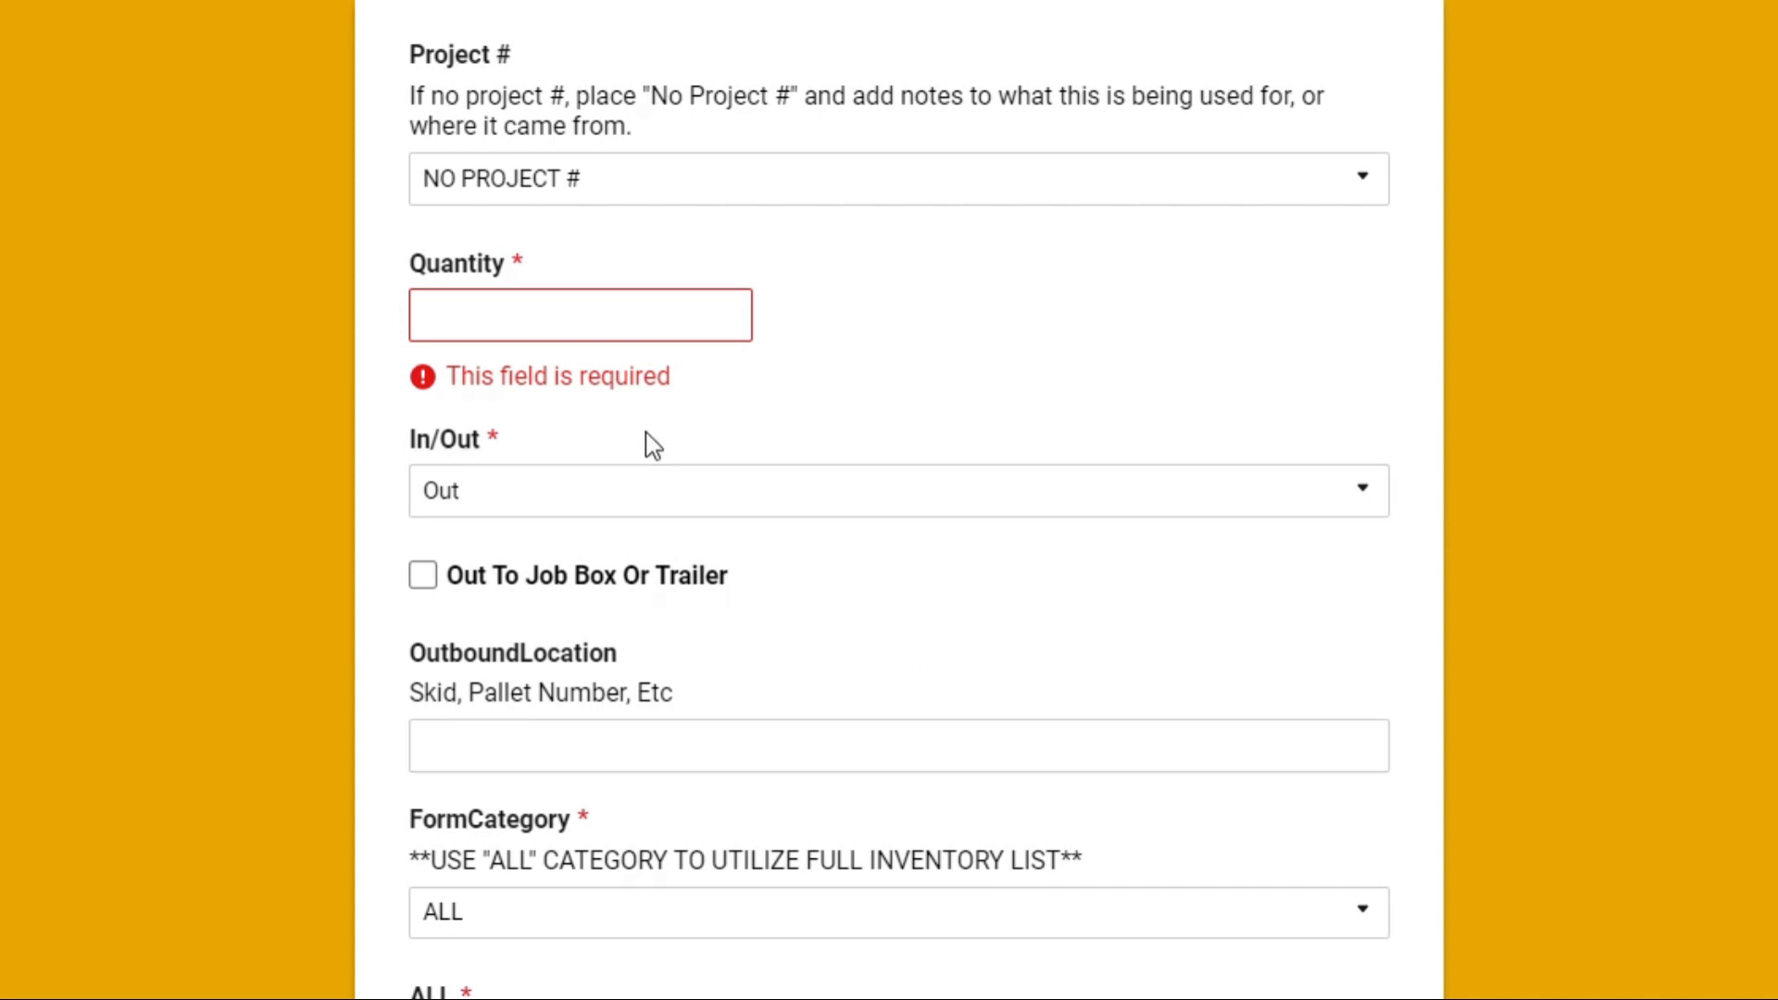
pyautogui.scroll(3, 647, 444)
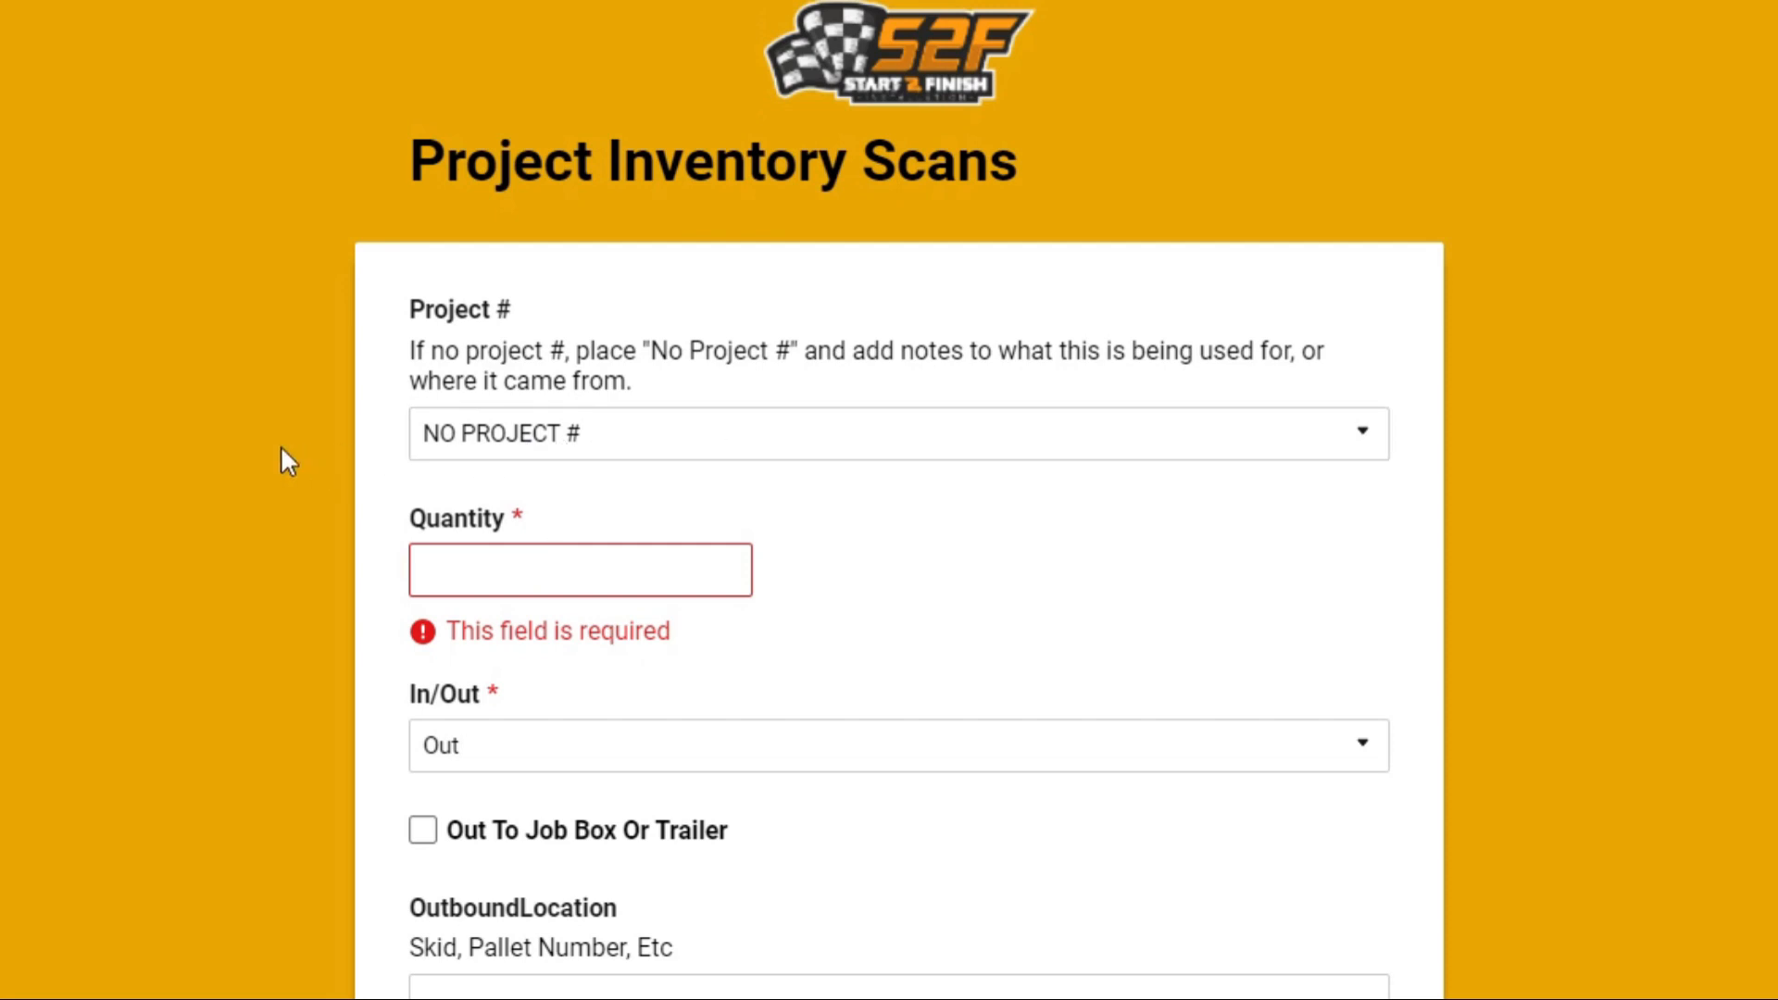
pyautogui.scroll(-3, 718, 583)
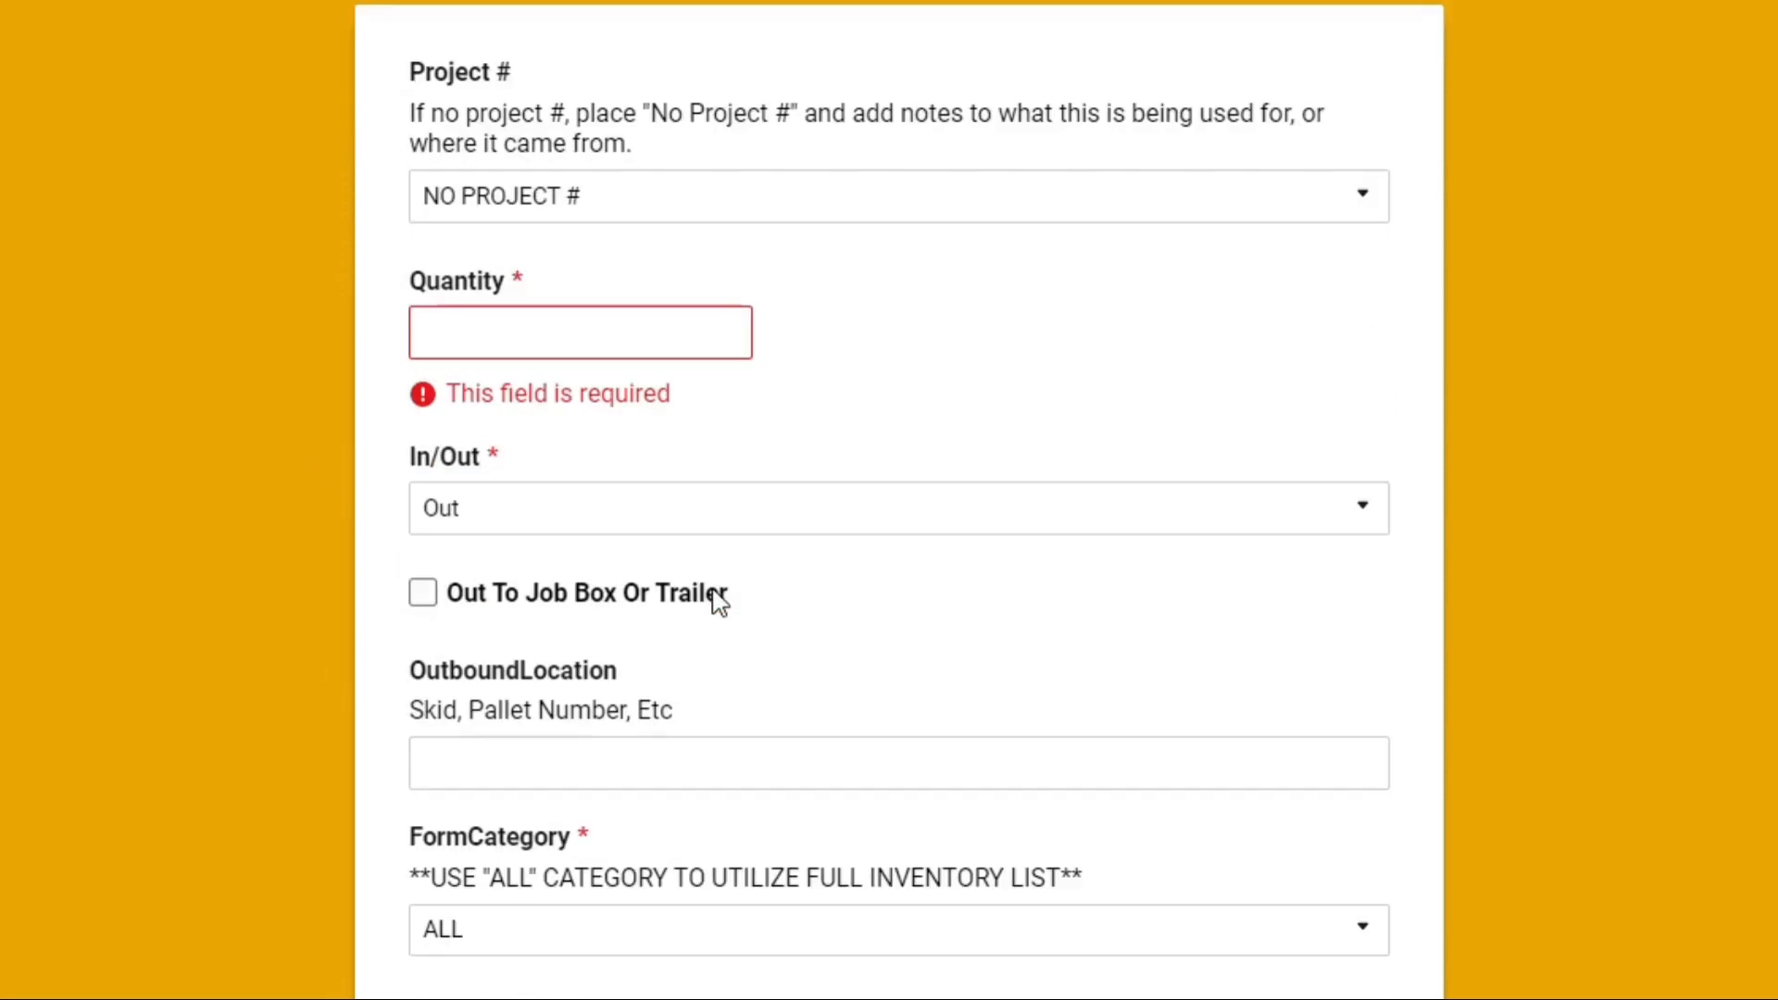
pyautogui.scroll(-3, 898, 500)
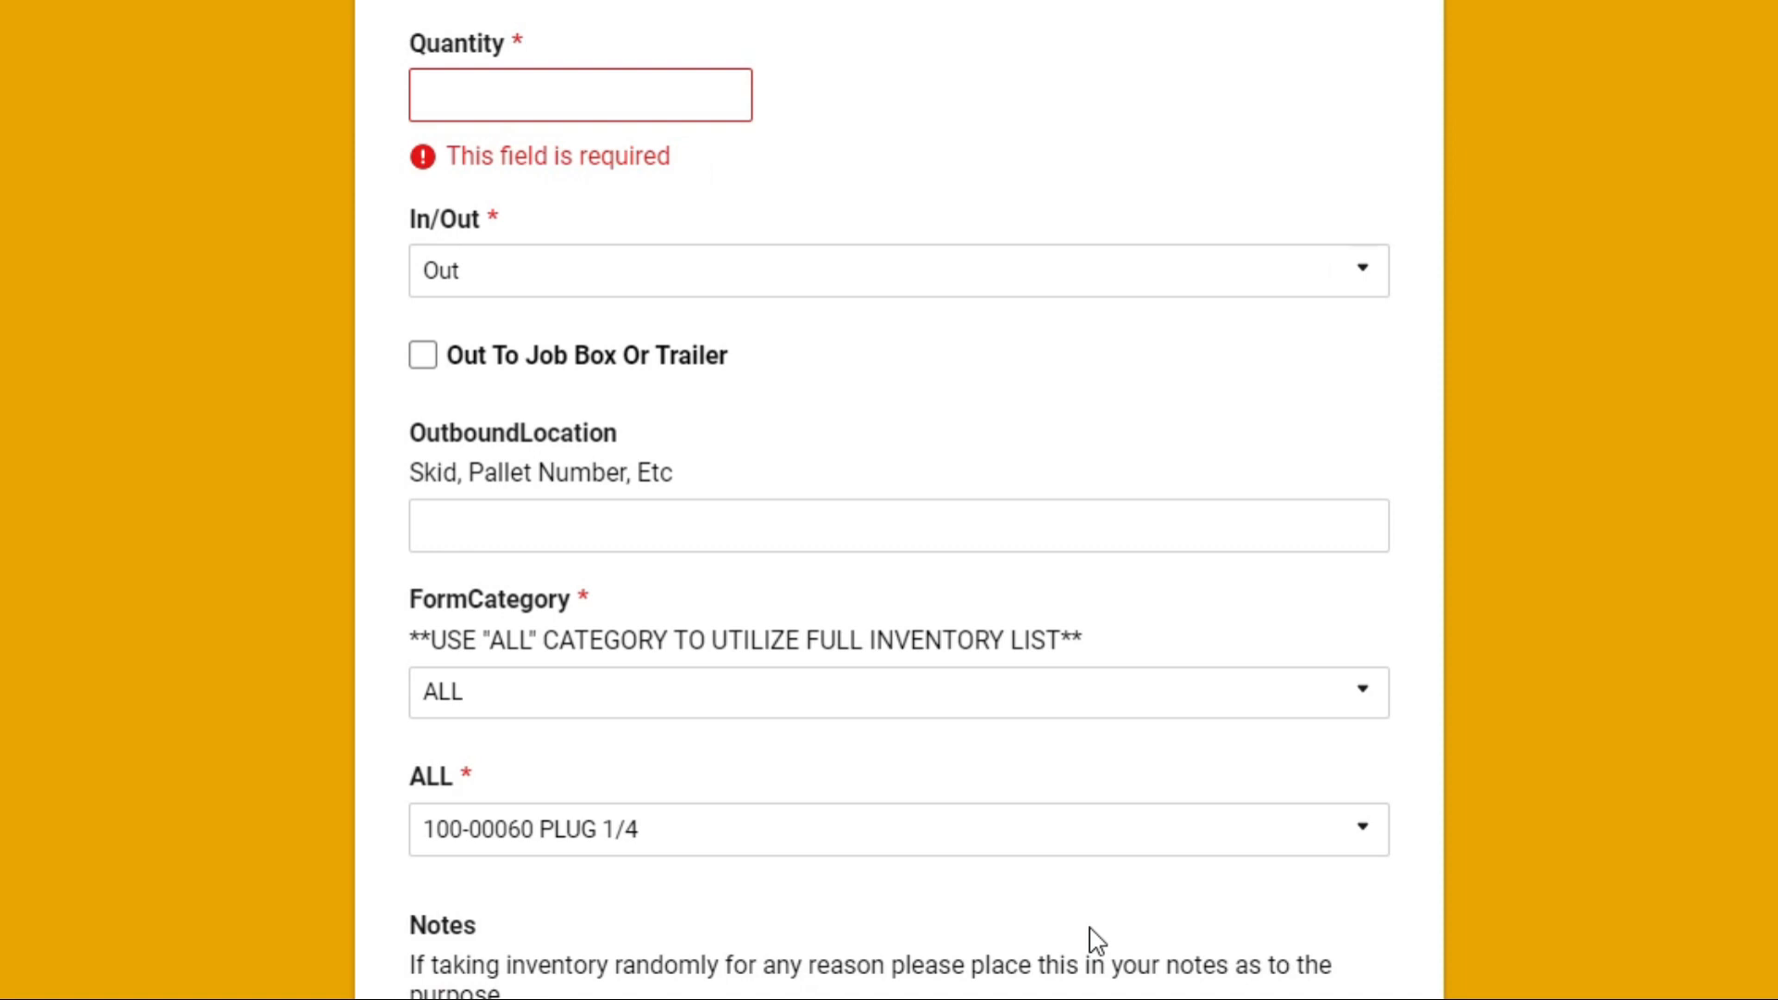
pyautogui.scroll(3, 1092, 936)
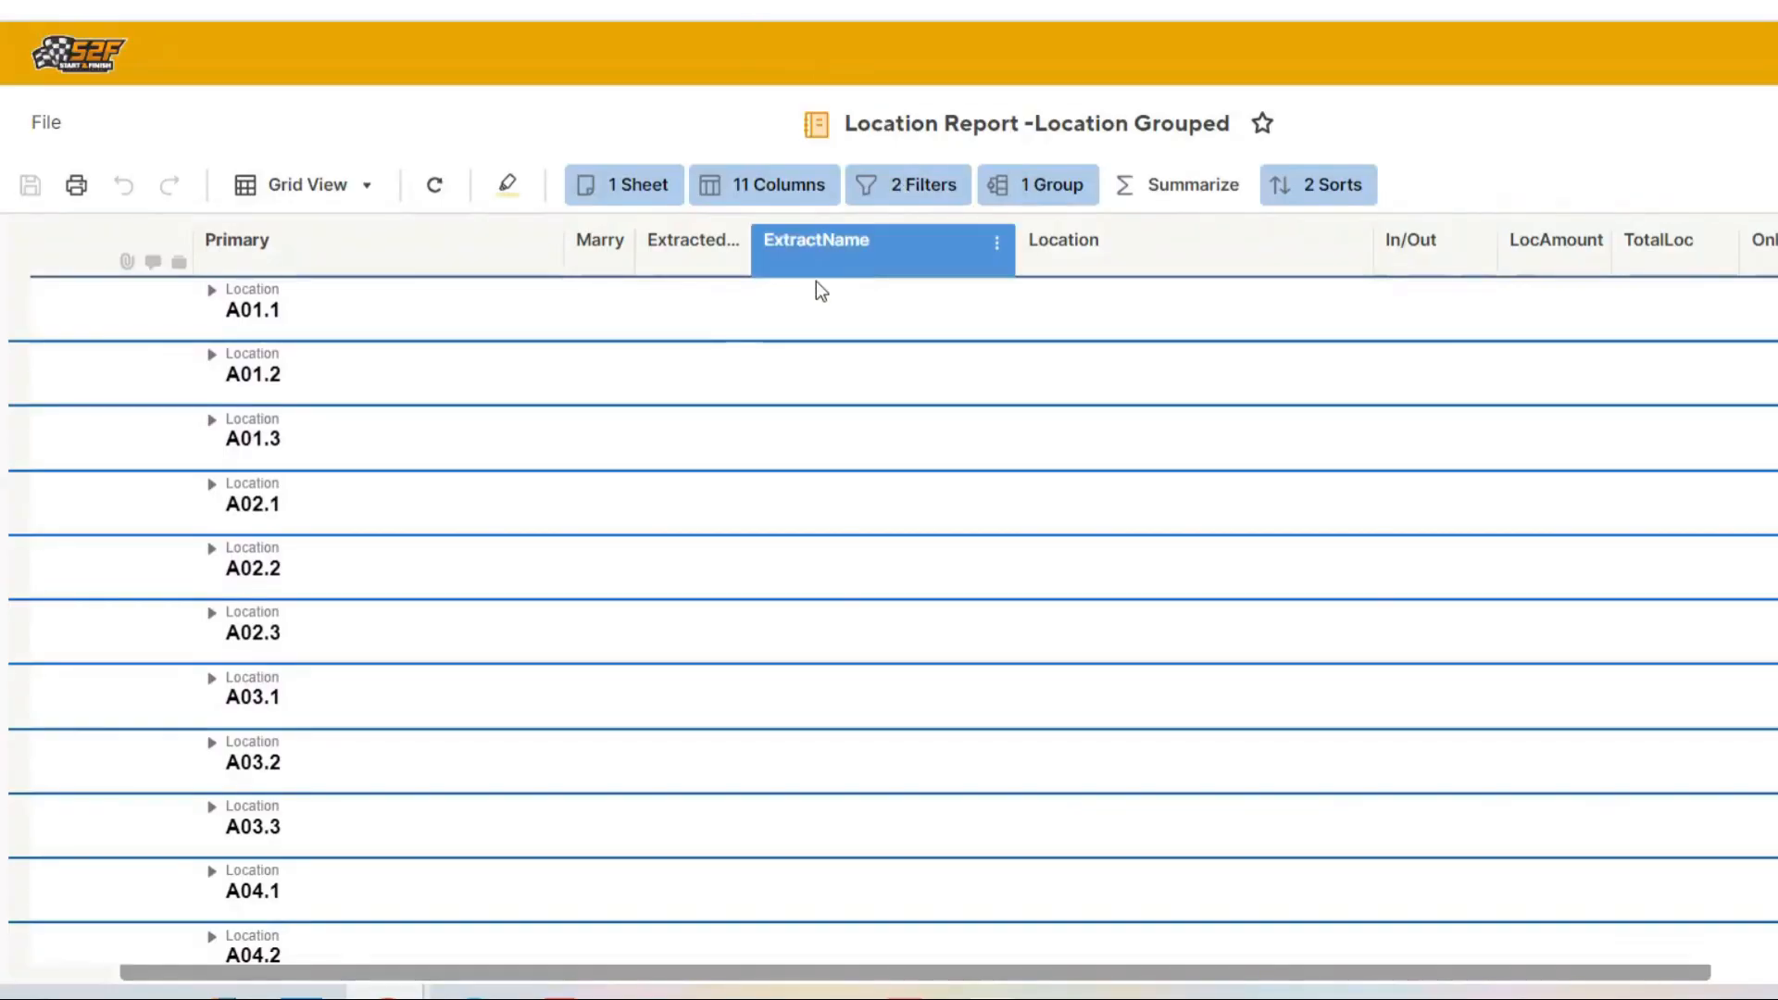
# Look over the Location Grouped report, then view the Category Grouped and Part # Grouped location reports.
pyautogui.scroll(-3, 419, 410)
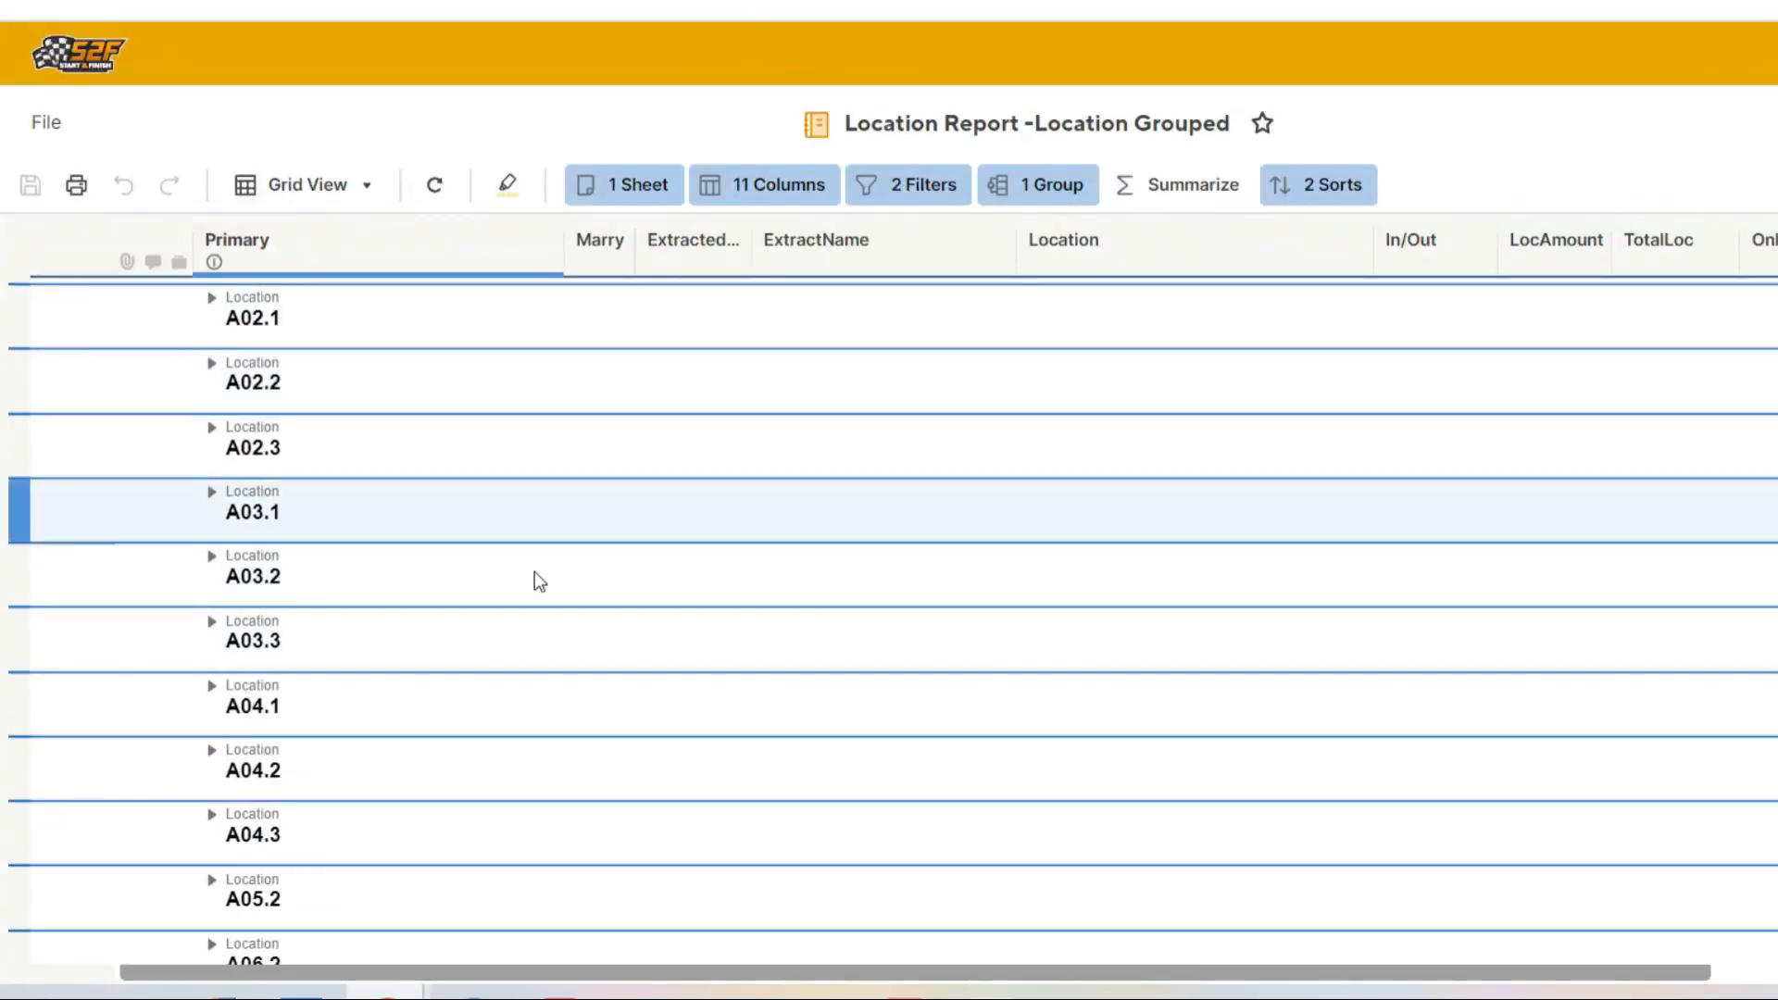
pyautogui.scroll(3, 355, 704)
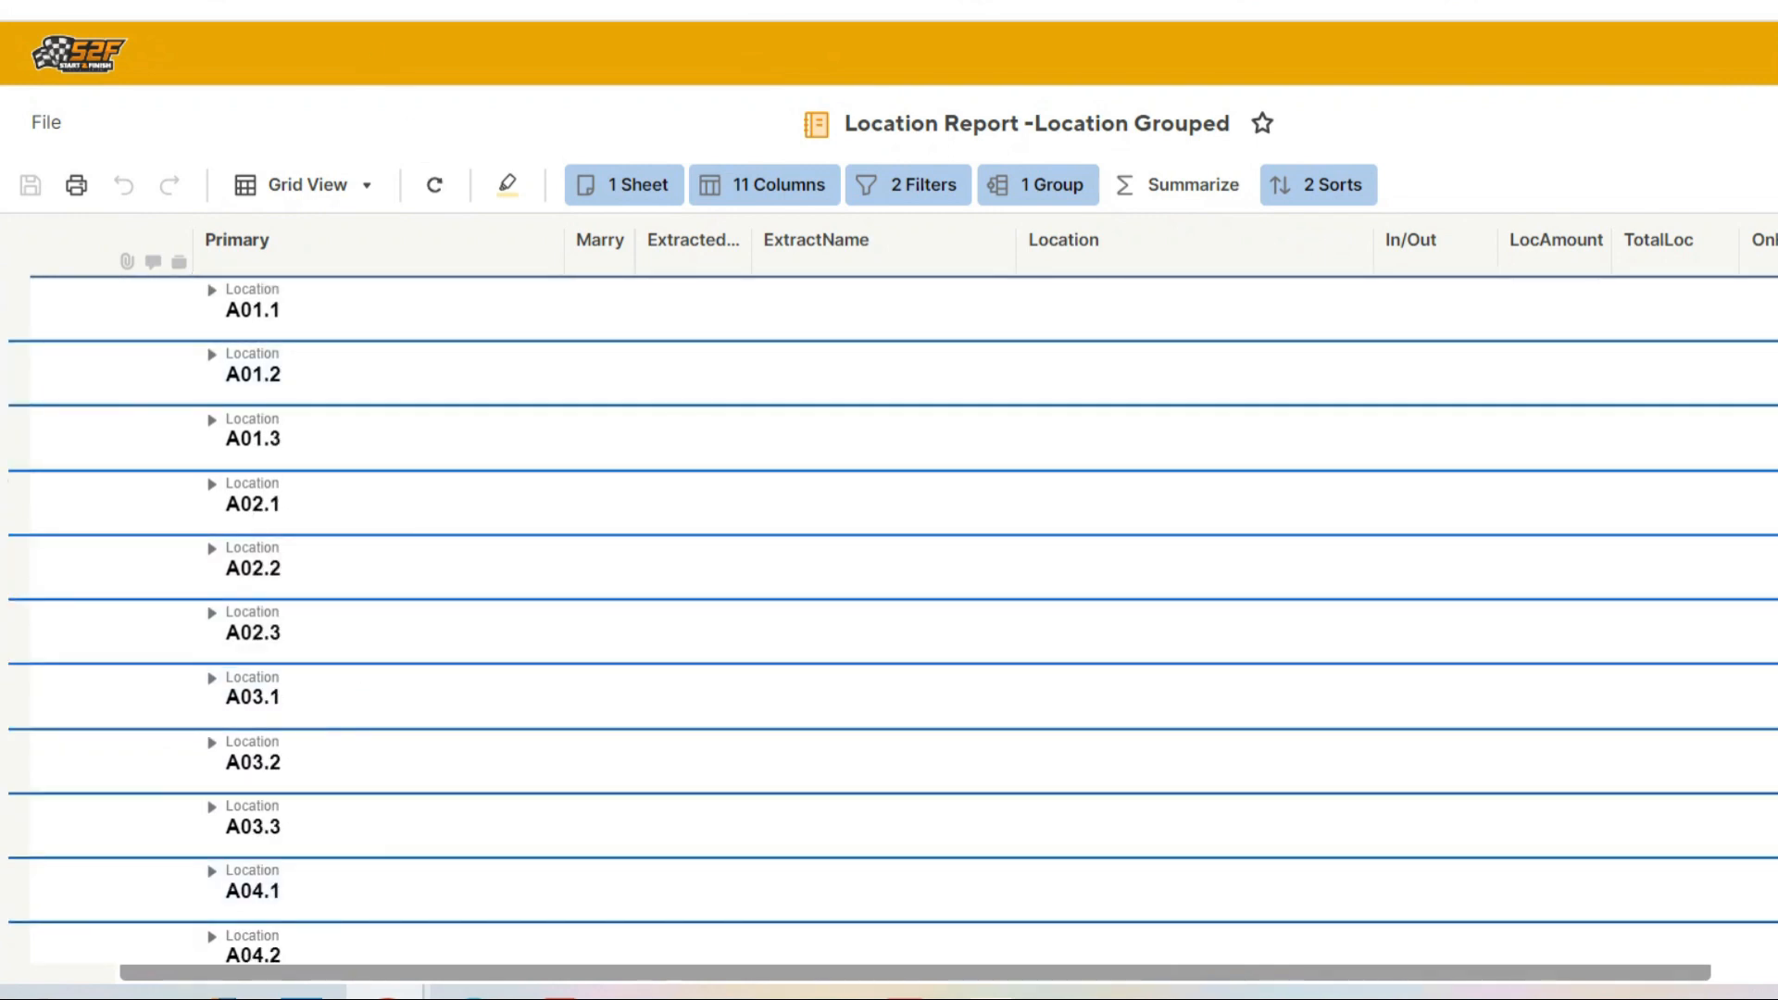
pyautogui.click(519, 1)
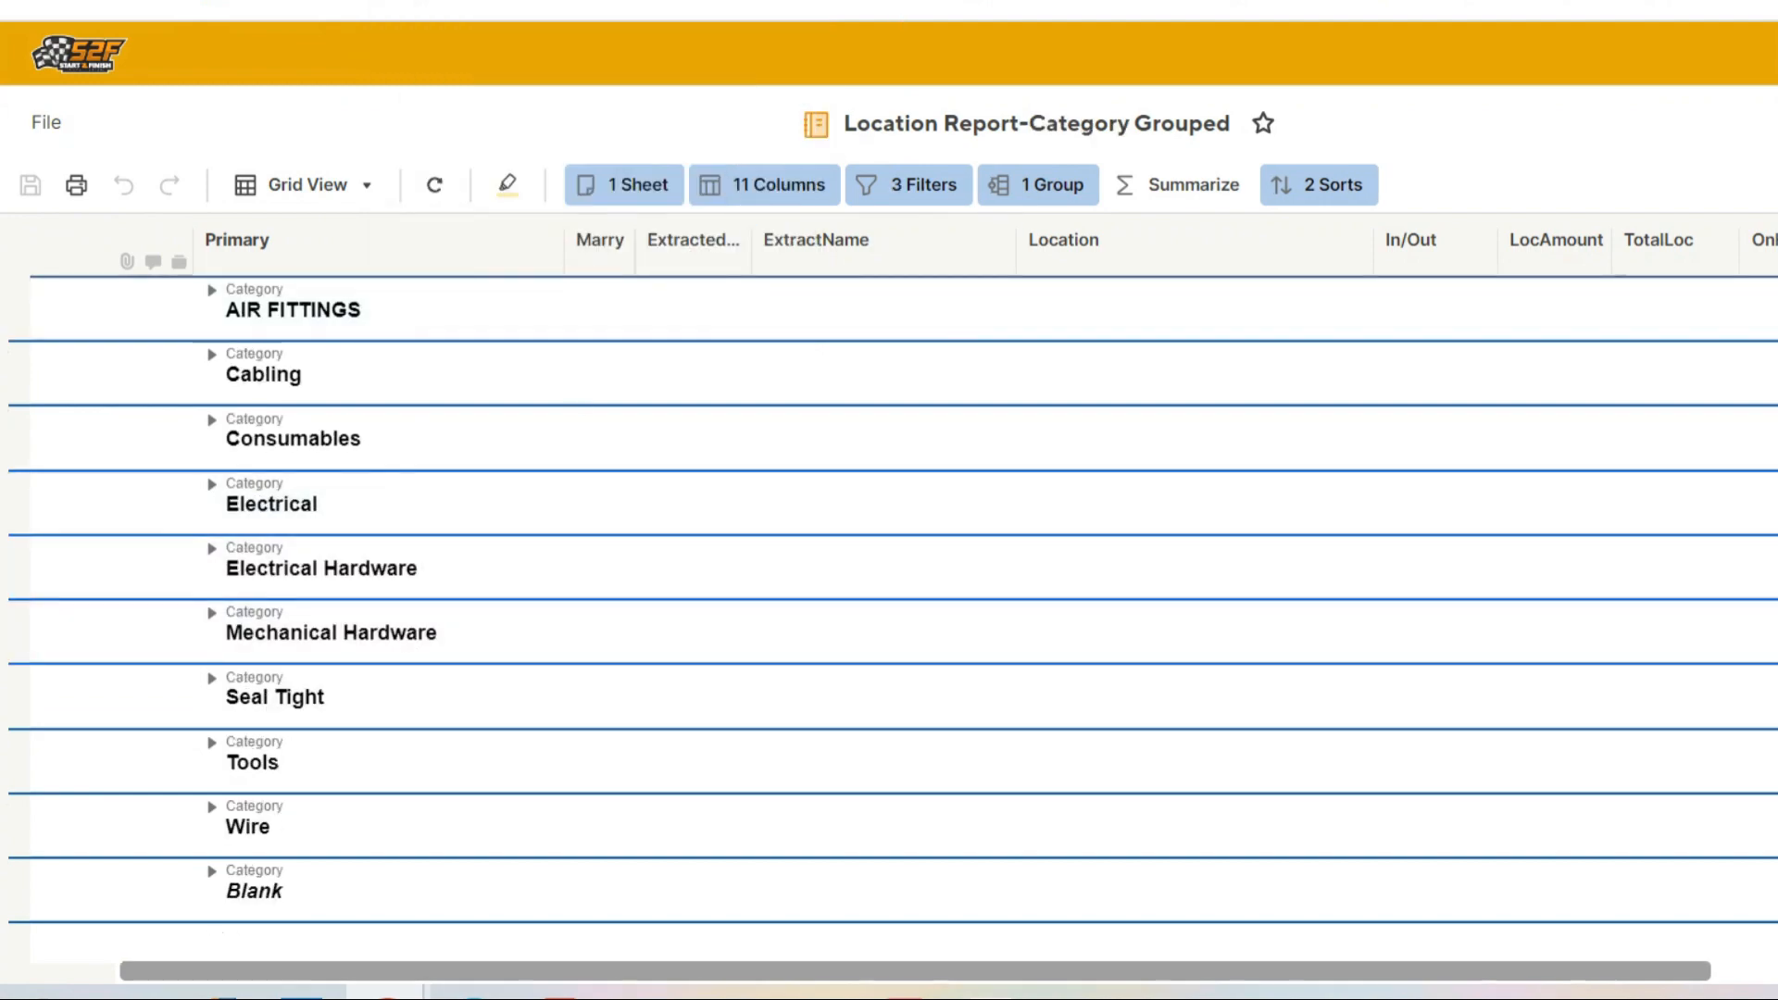
pyautogui.click(873, 6)
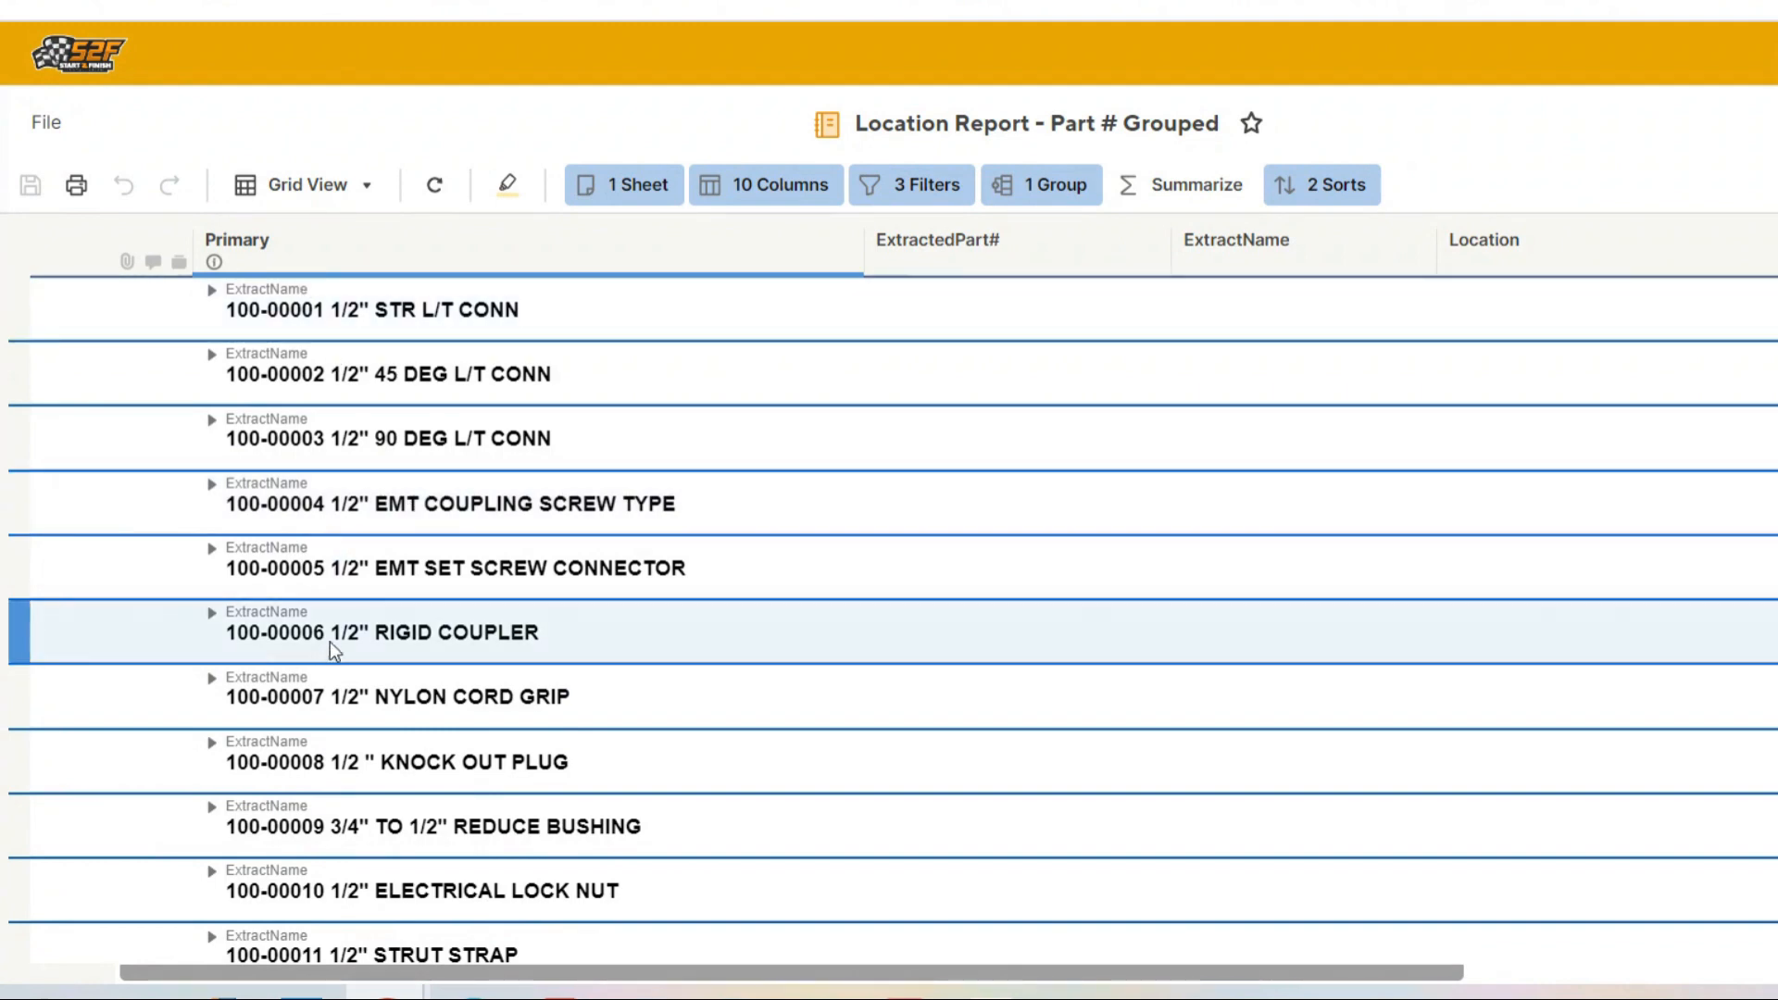
# Return to the Location Grouped report and expand location A02.2 to examine its parts and counts.
pyautogui.click(1047, 5)
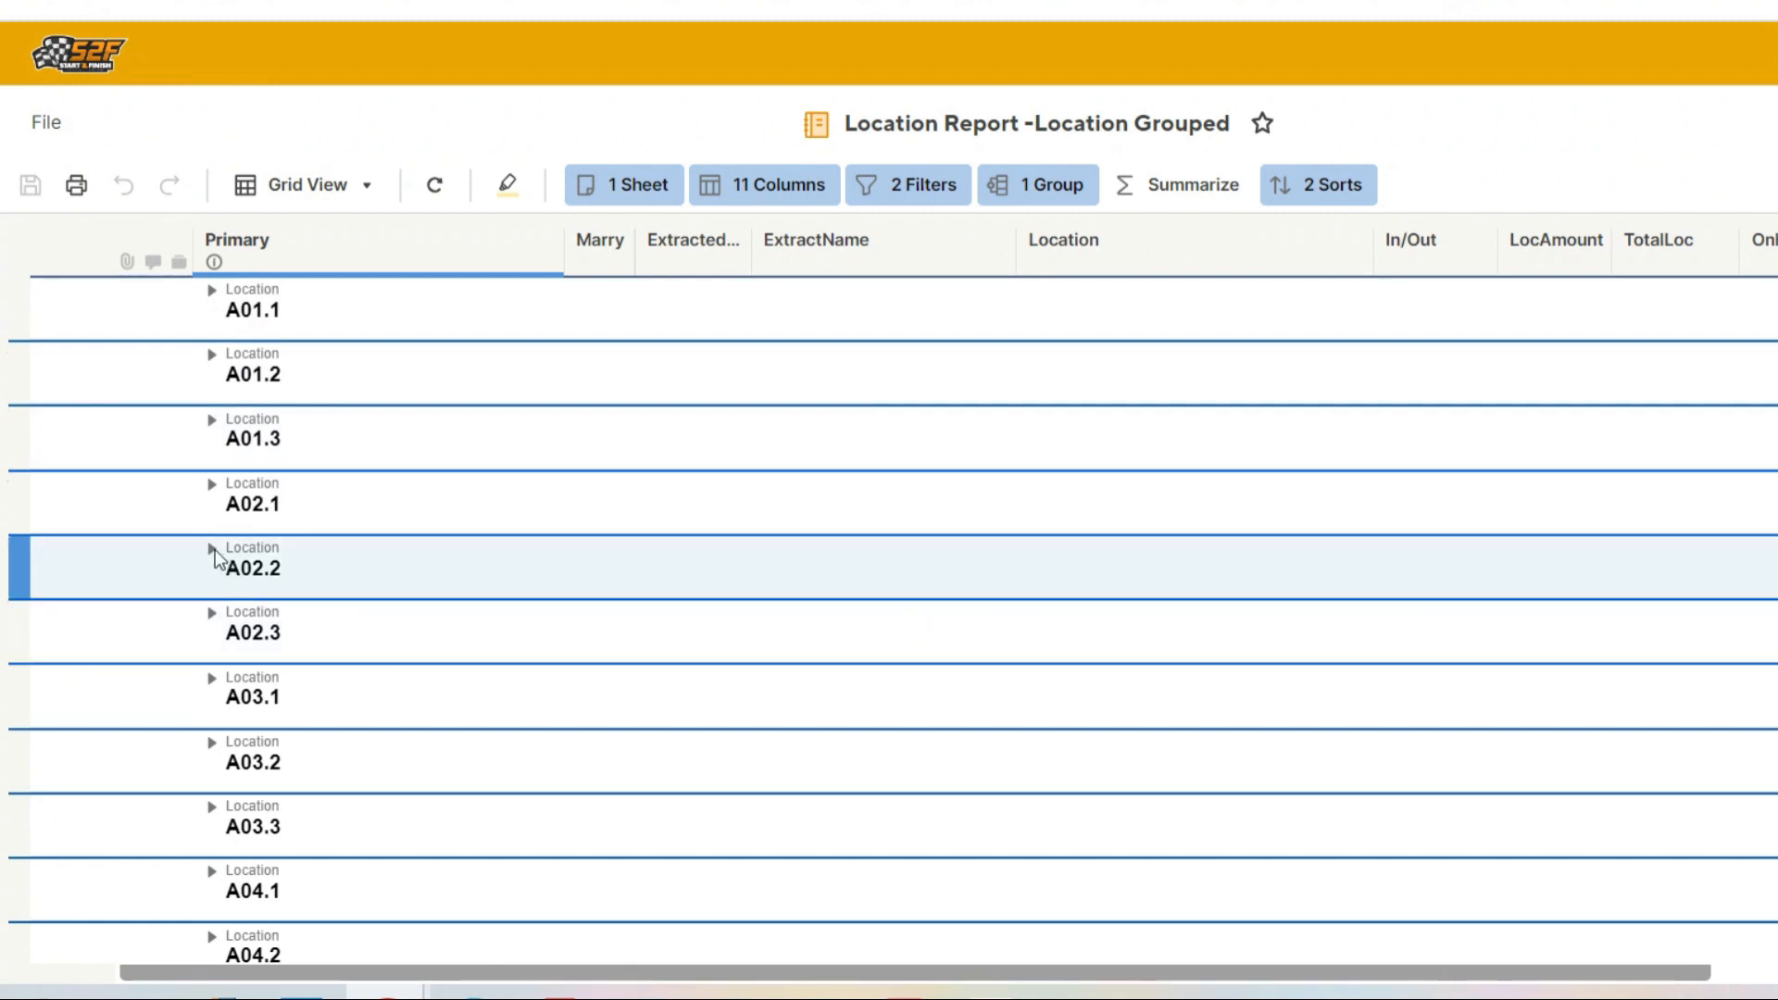
pyautogui.click(212, 553)
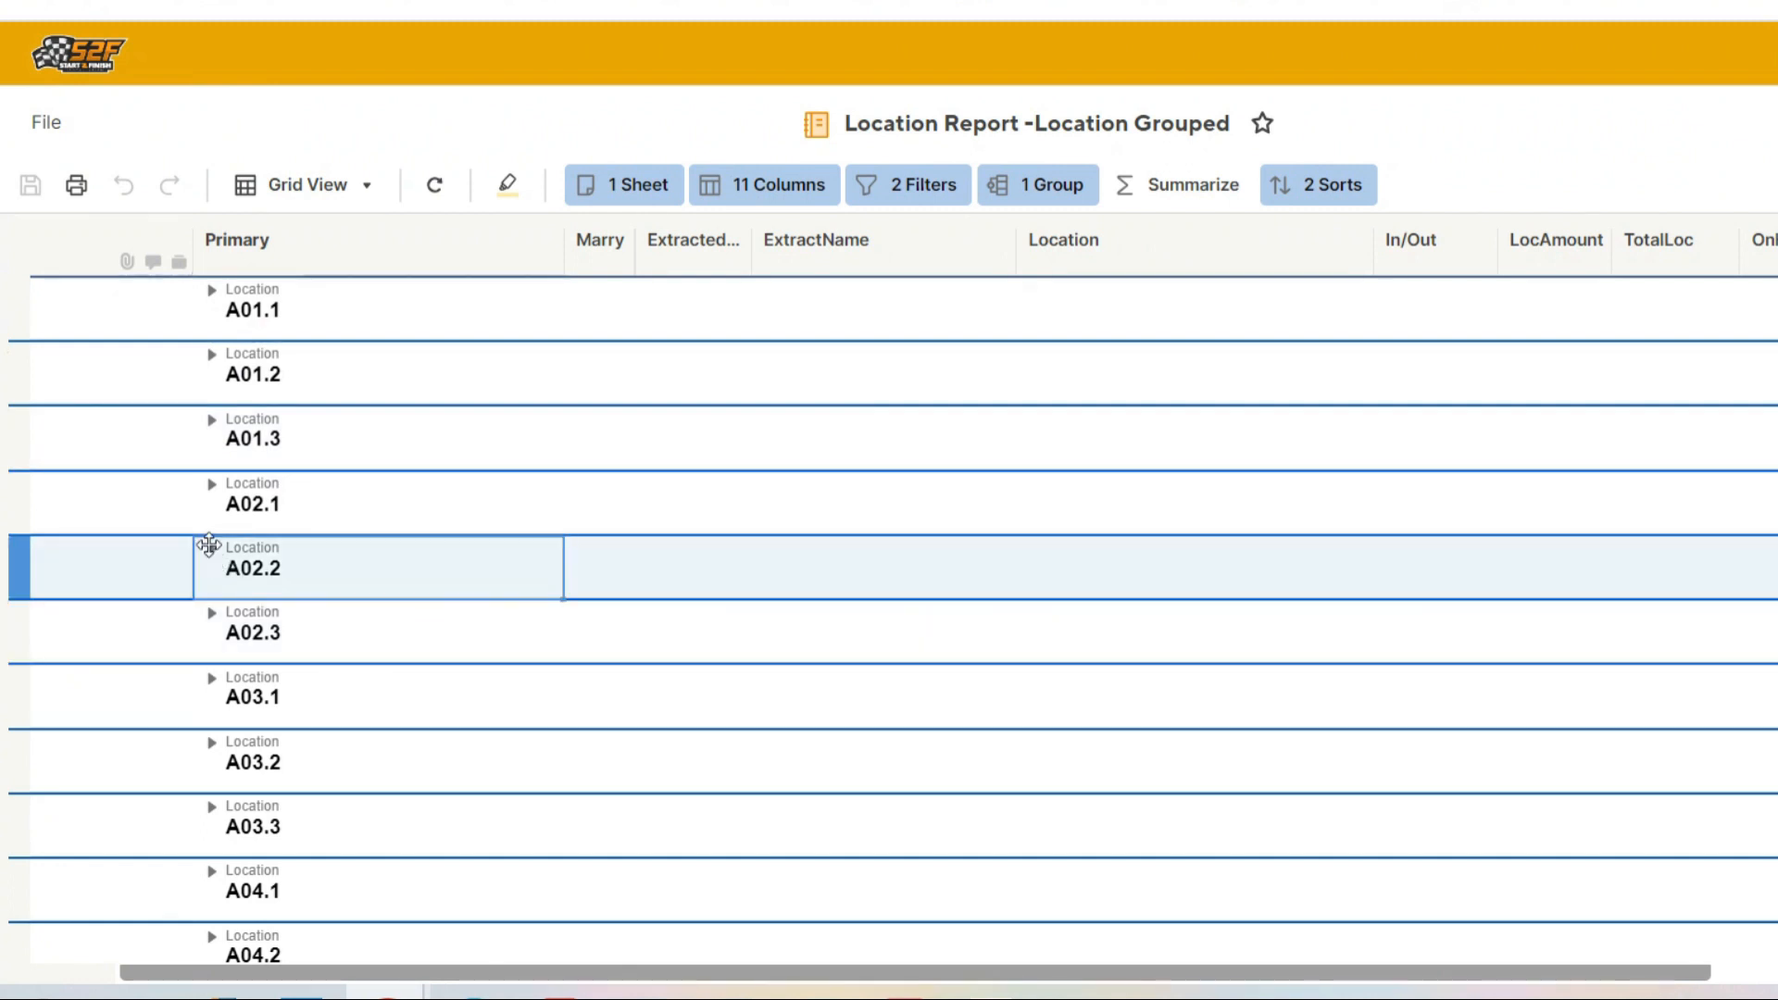
pyautogui.click(209, 550)
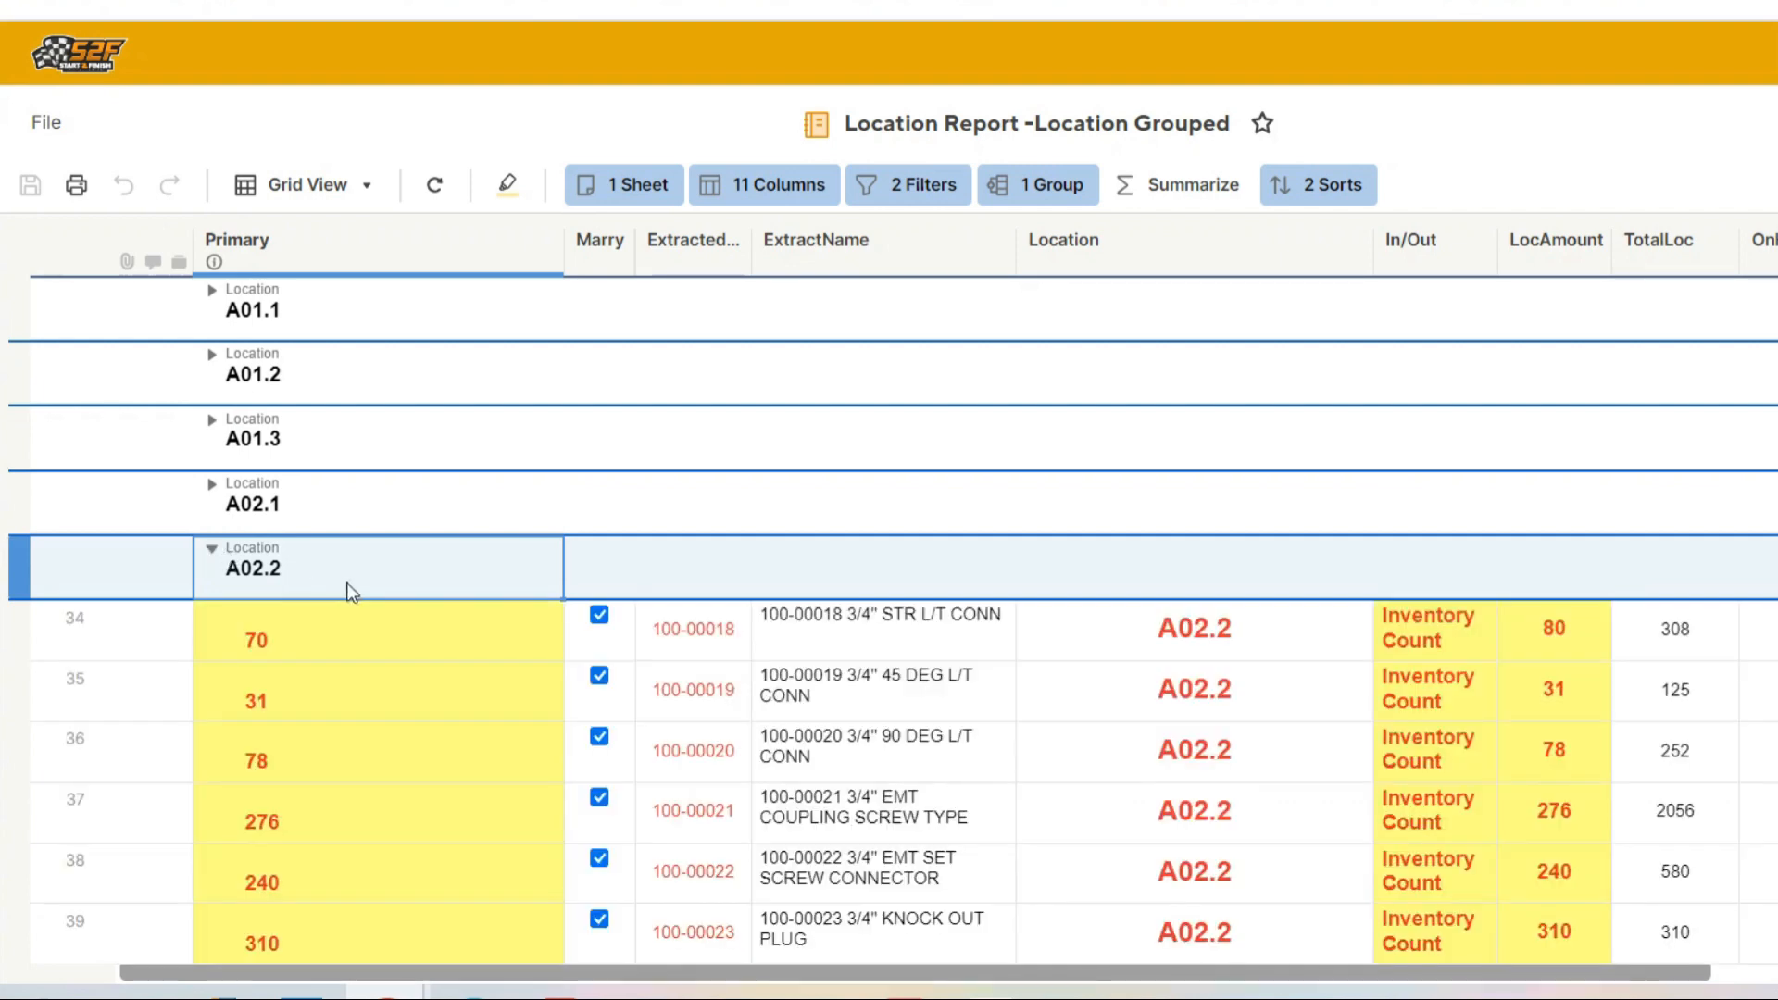
pyautogui.scroll(-4, 678, 685)
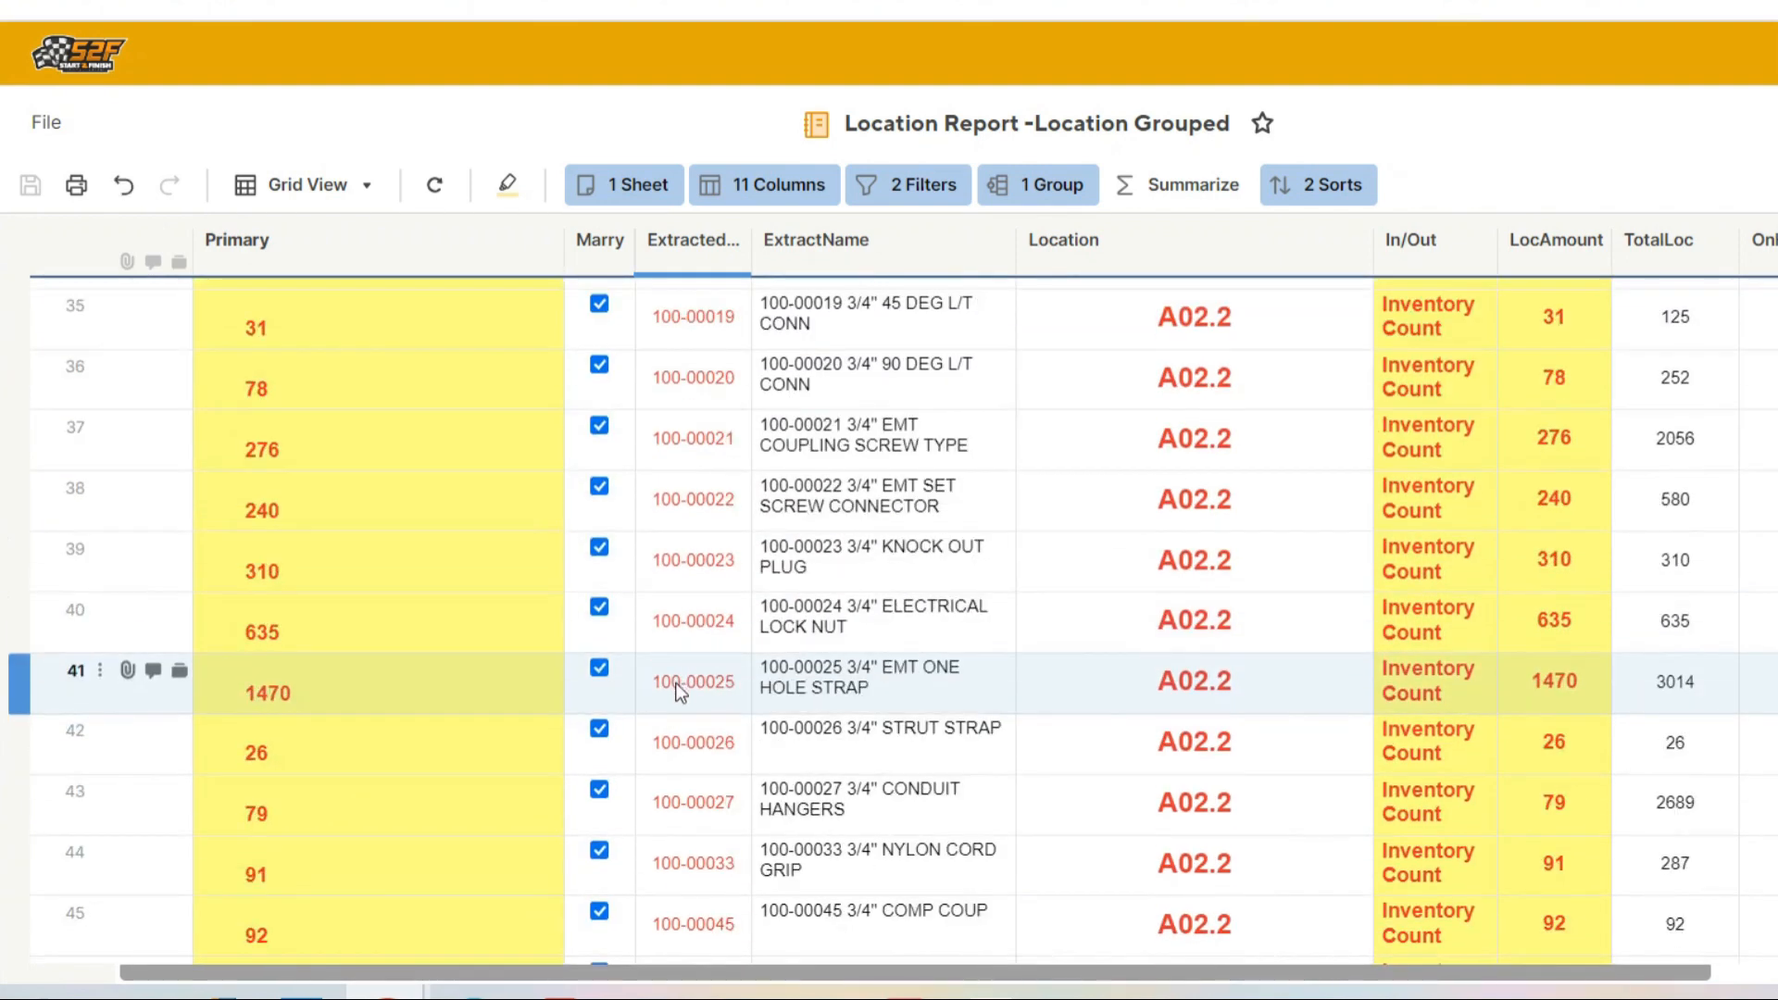
pyautogui.scroll(2, 666, 685)
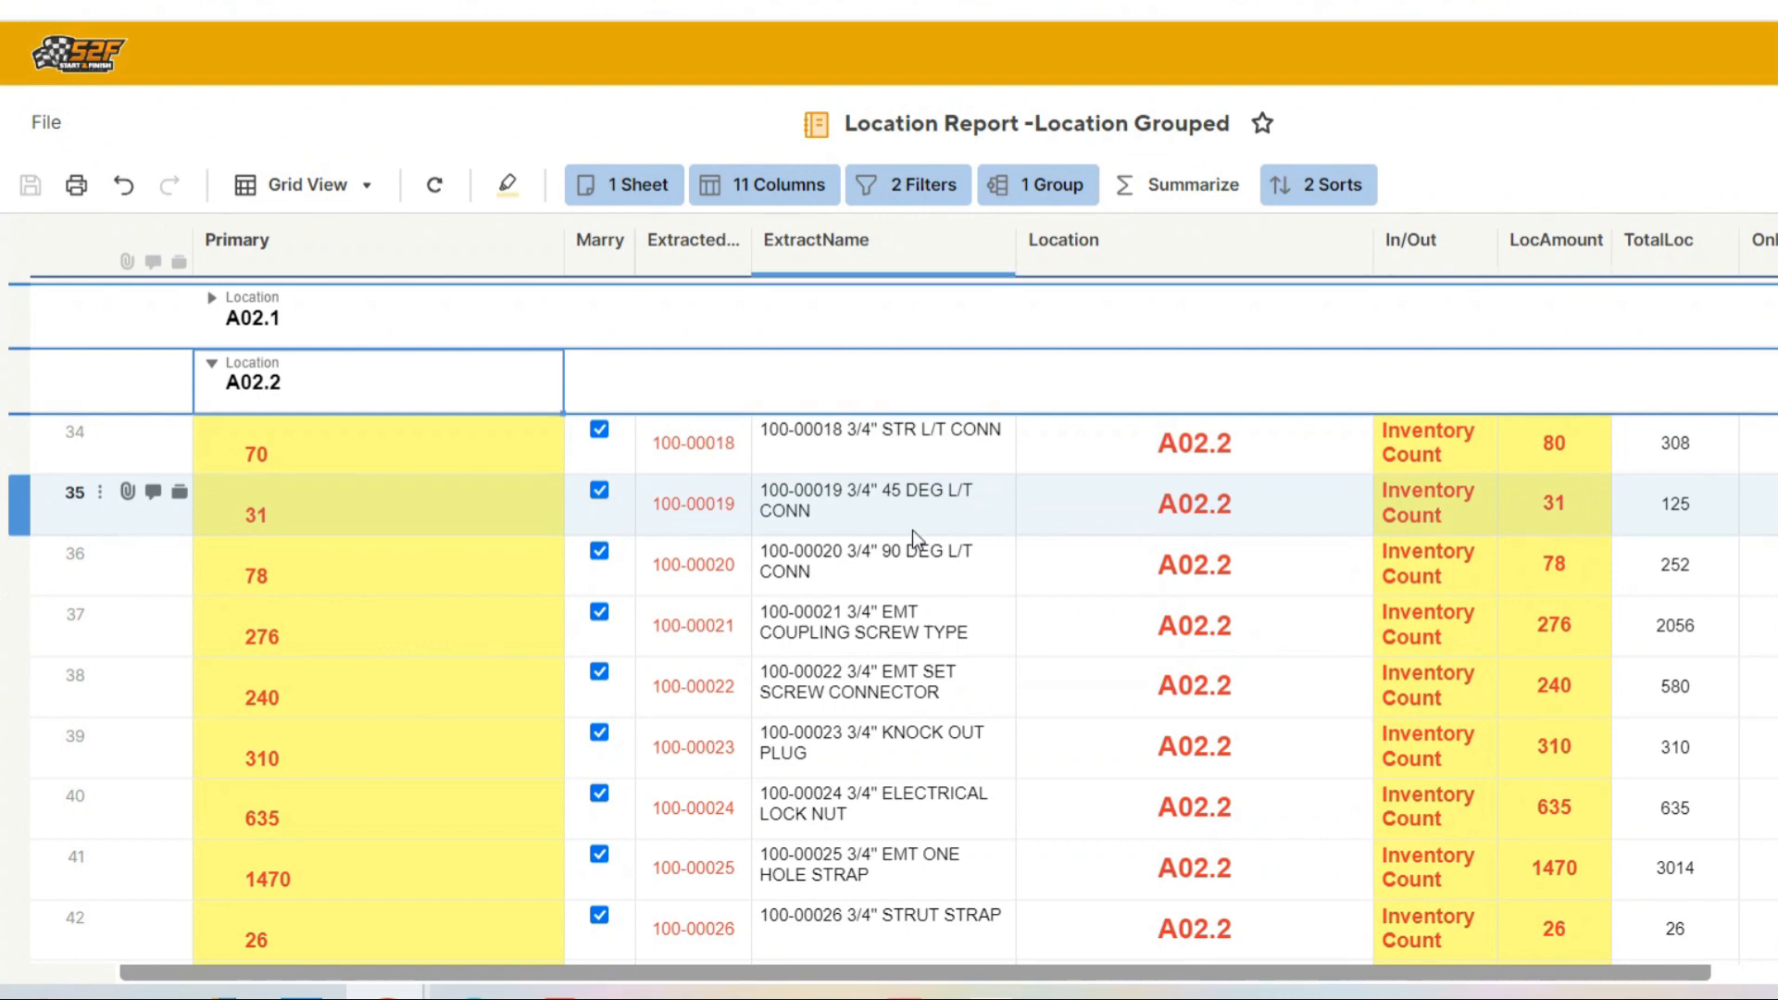
pyautogui.scroll(-3, 1288, 602)
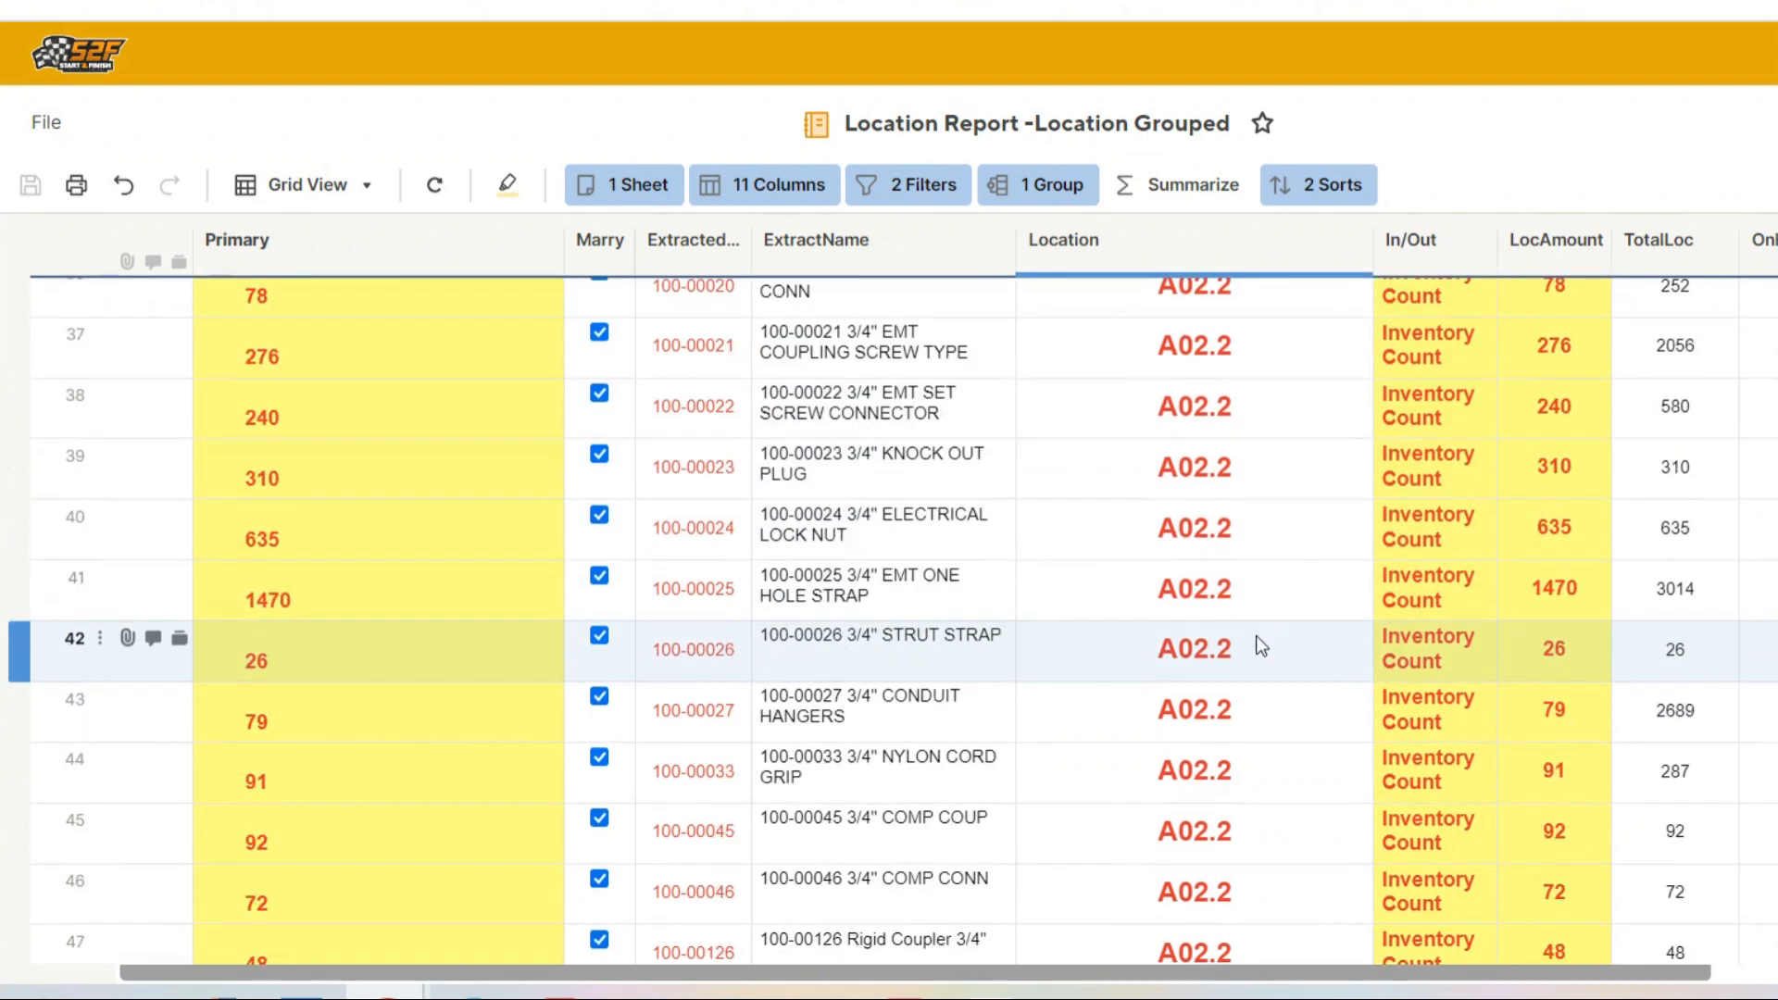
# Examine the parts listed under location A02.2 with their location amounts and overall totals, and collapse the group.
pyautogui.scroll(-4, 1256, 649)
pyautogui.scroll(4, 1254, 685)
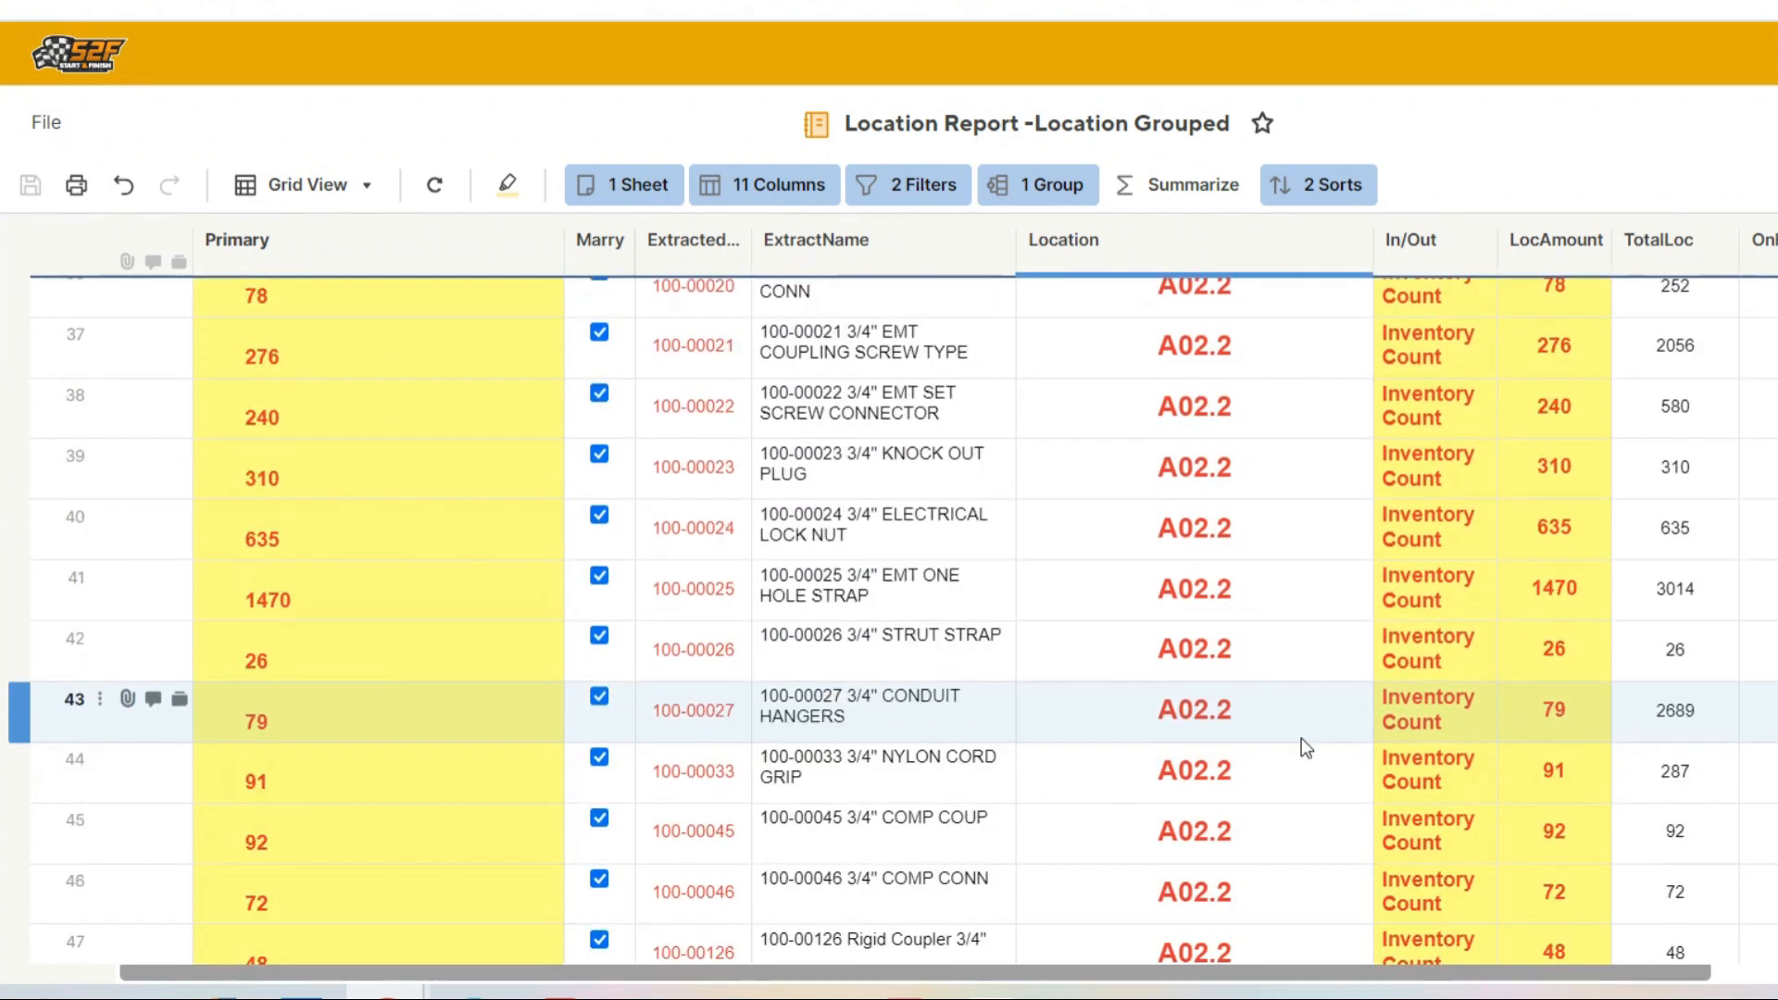
pyautogui.scroll(3, 1302, 737)
pyautogui.scroll(-2, 1158, 698)
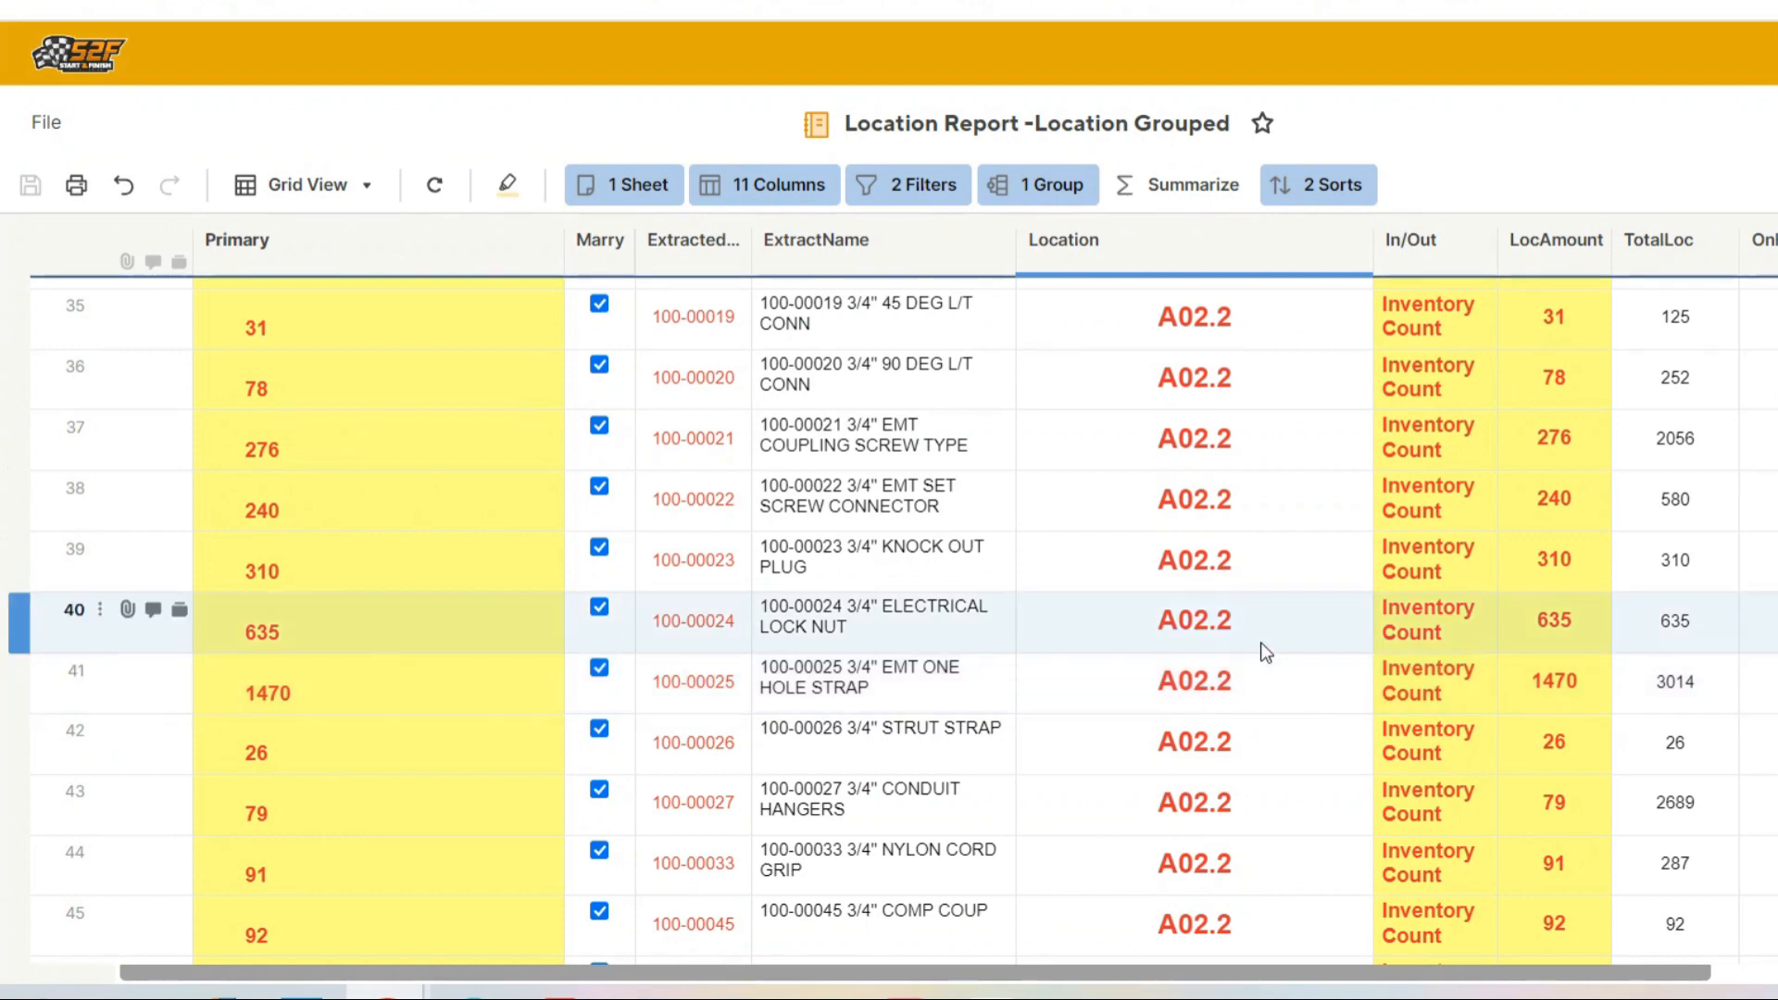
pyautogui.scroll(1, 1292, 676)
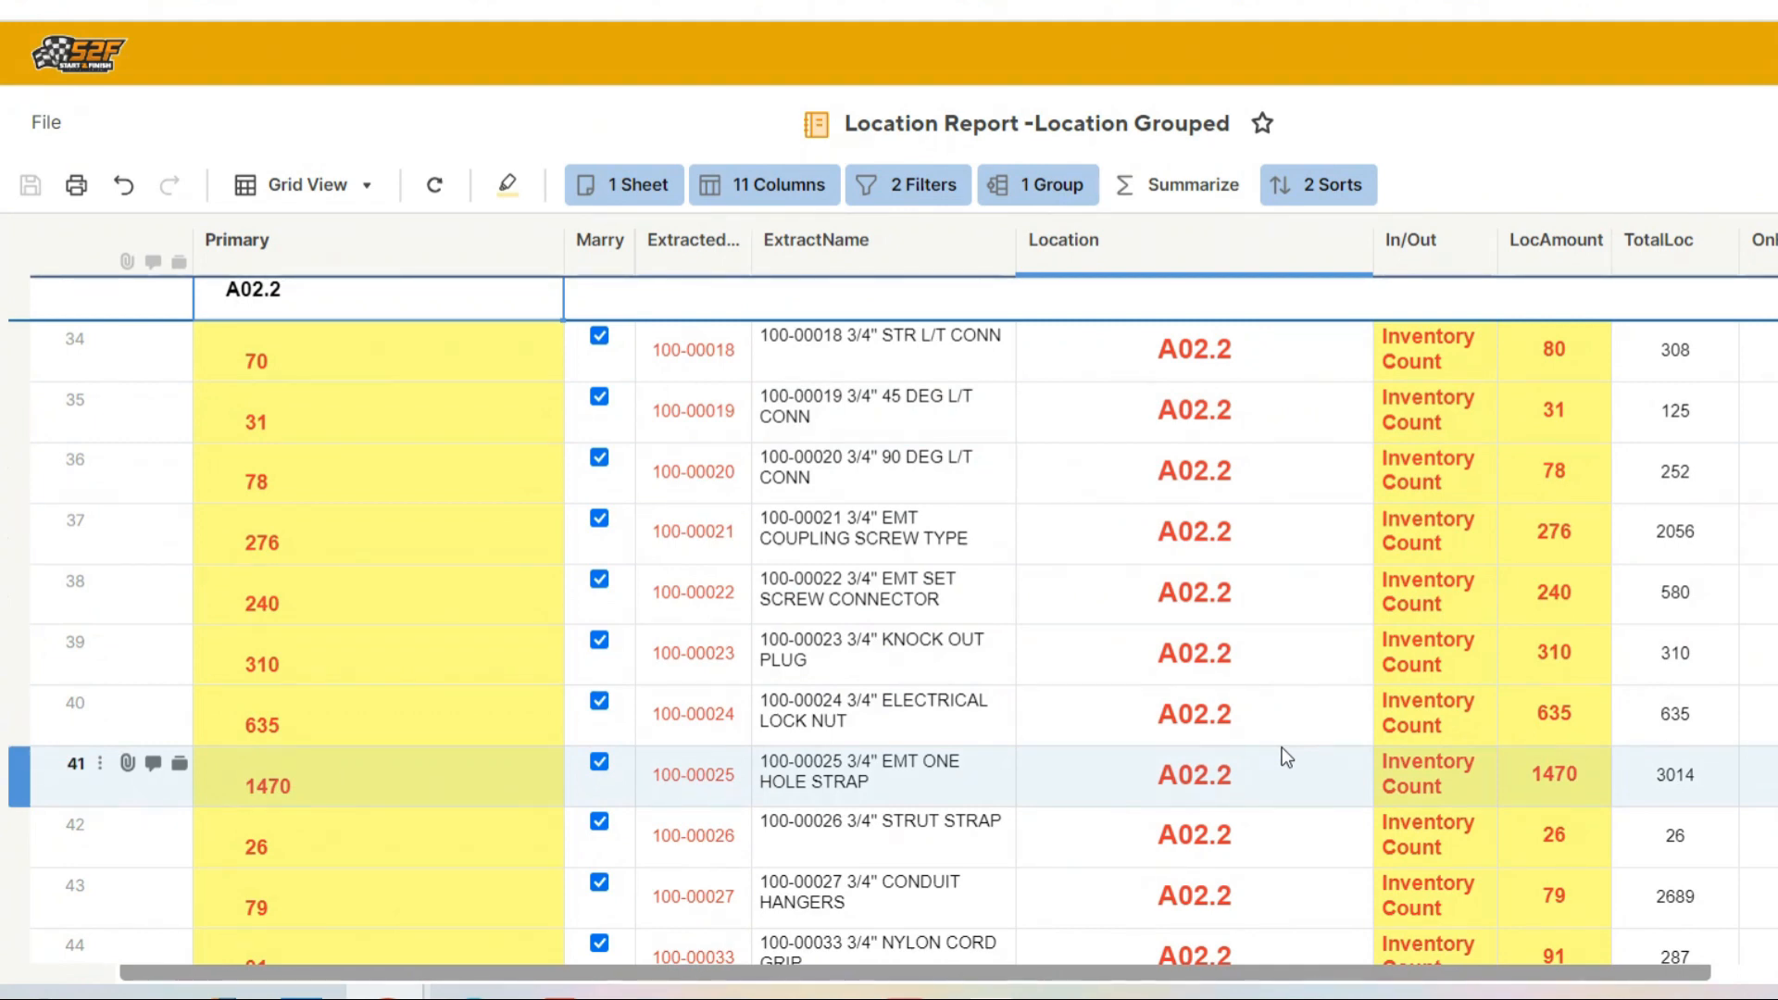
pyautogui.scroll(2, 1282, 748)
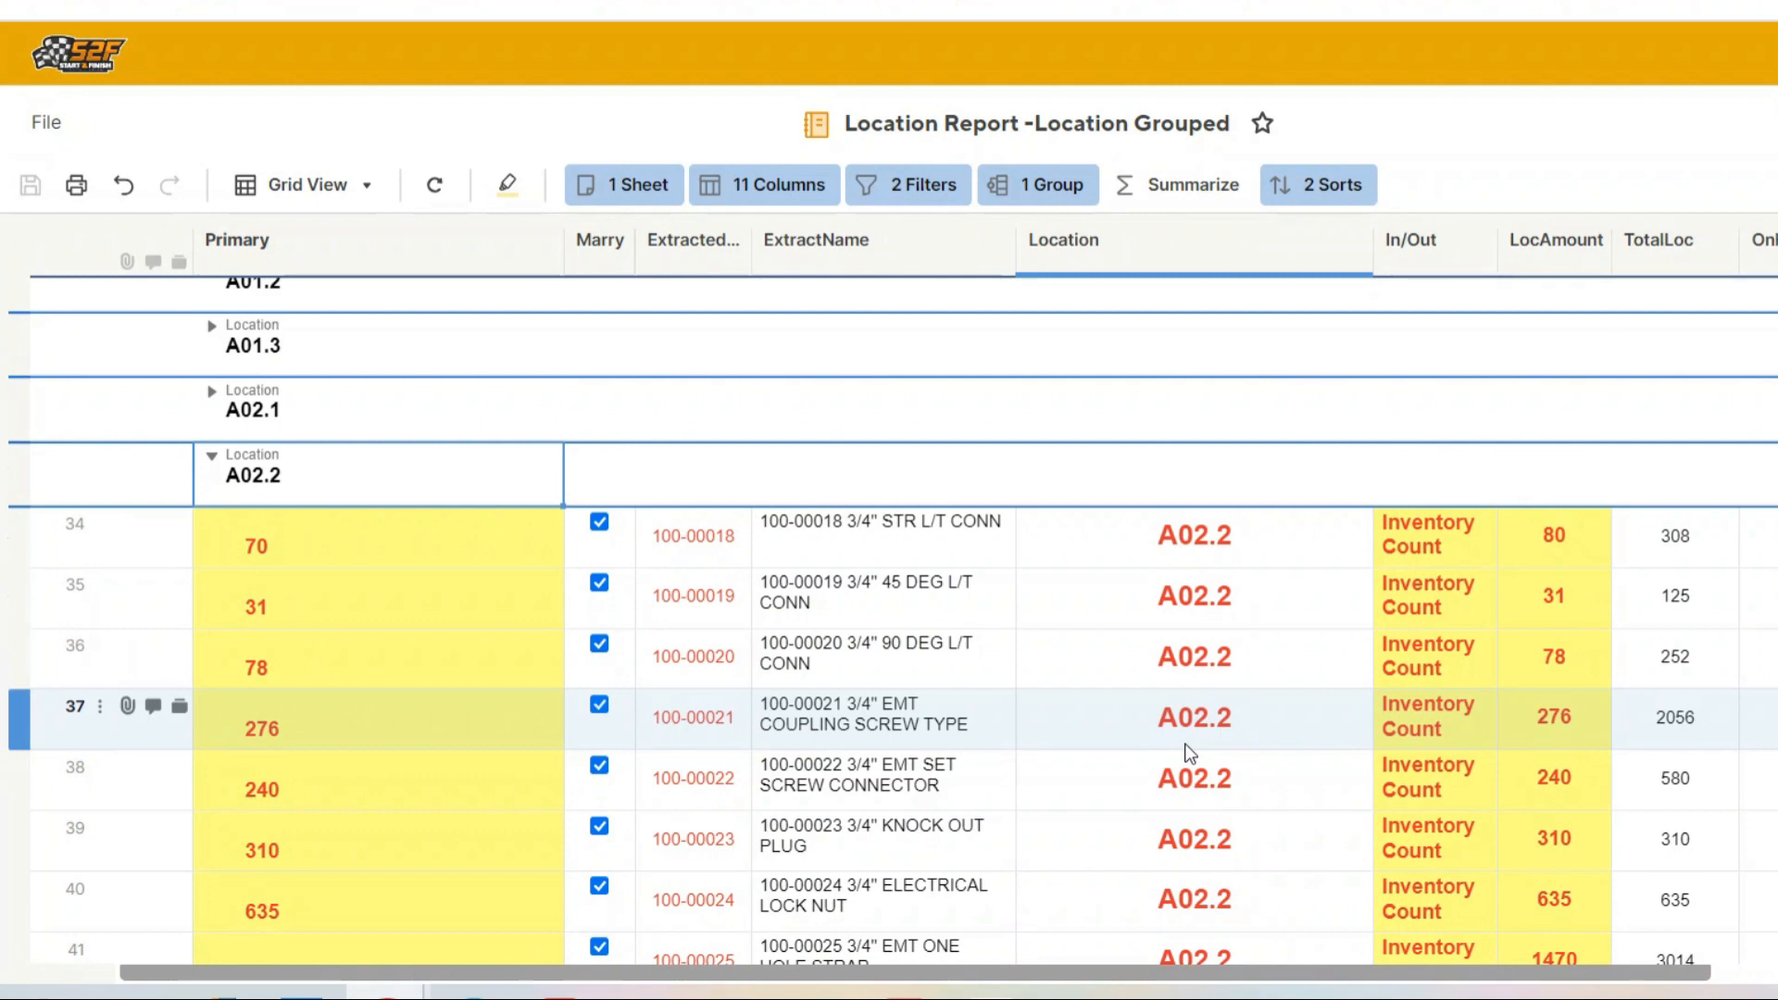
pyautogui.scroll(-3, 1190, 752)
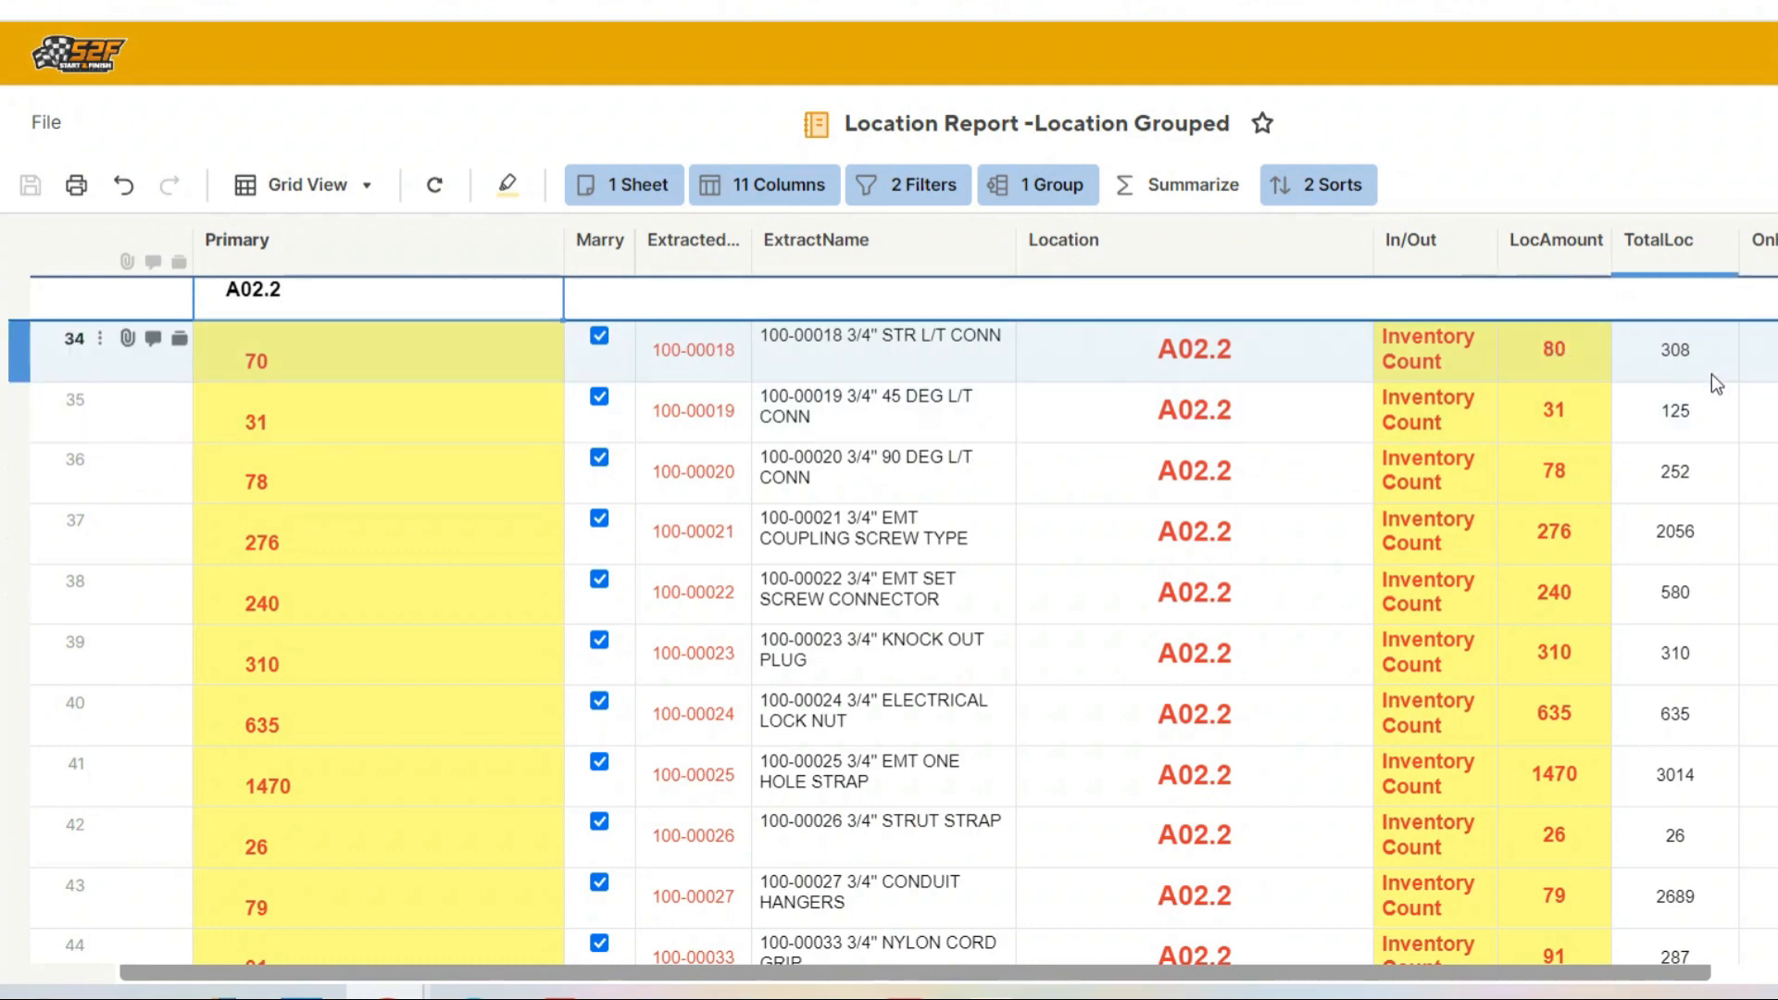
pyautogui.scroll(-1, 1692, 630)
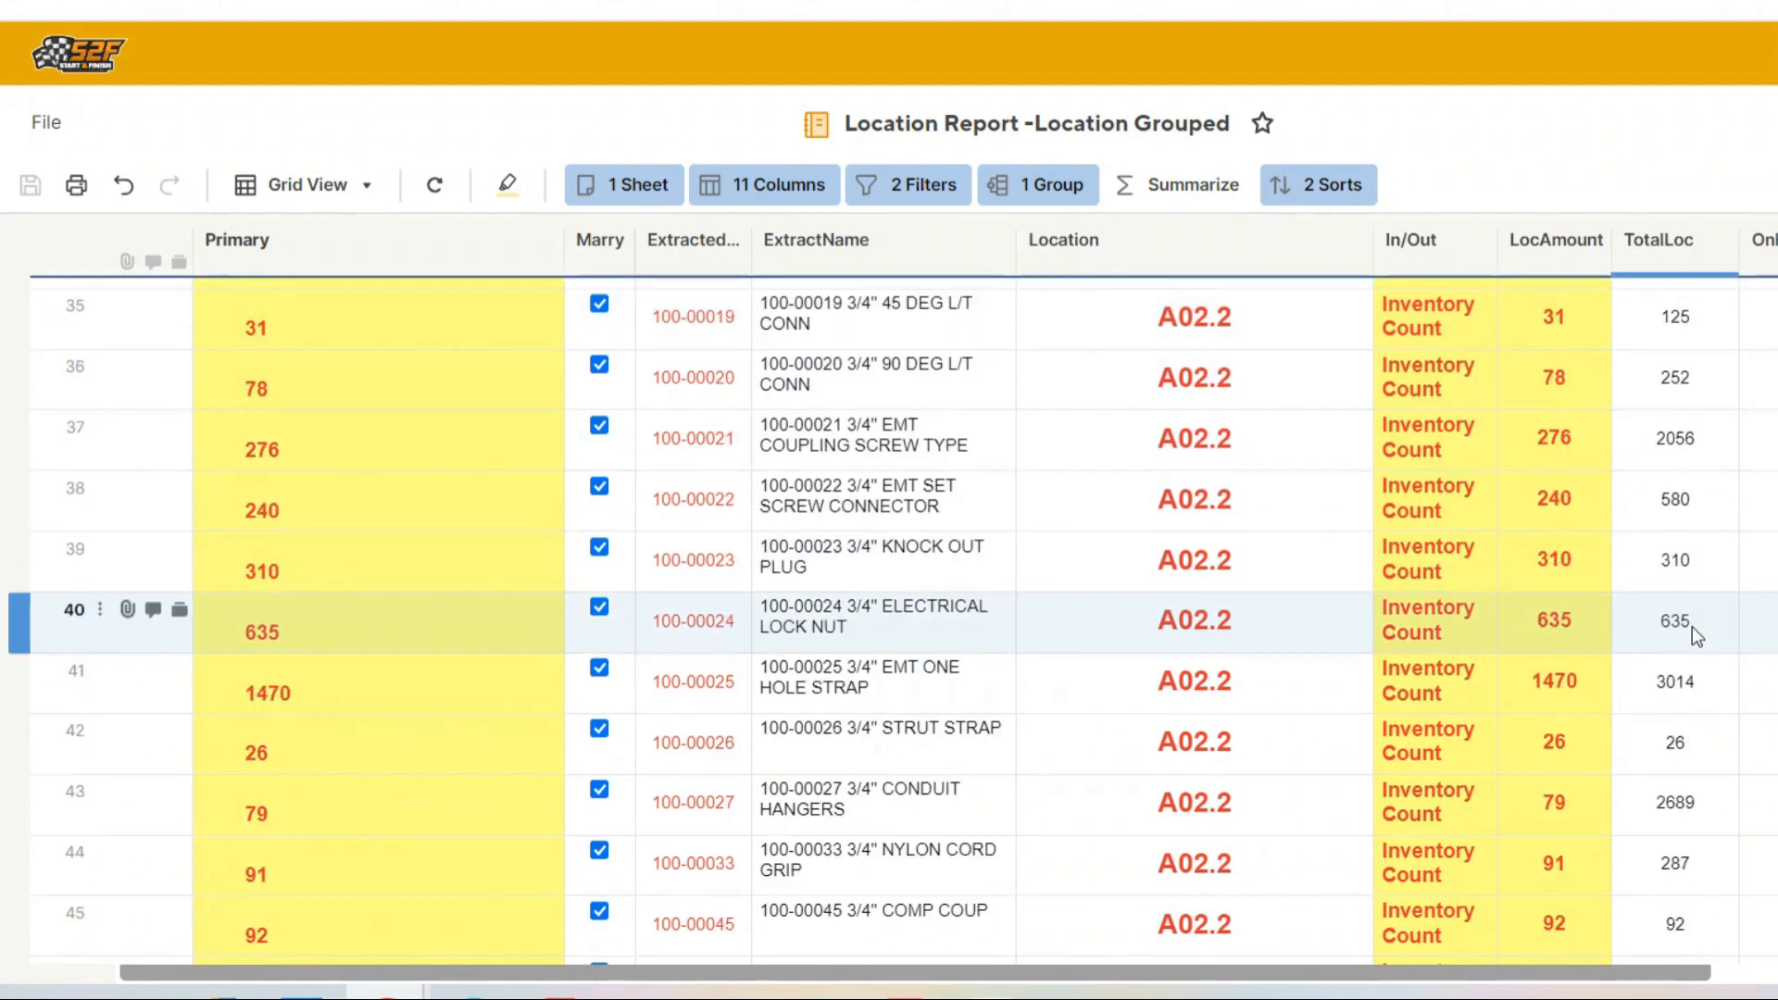
pyautogui.scroll(-3, 1692, 627)
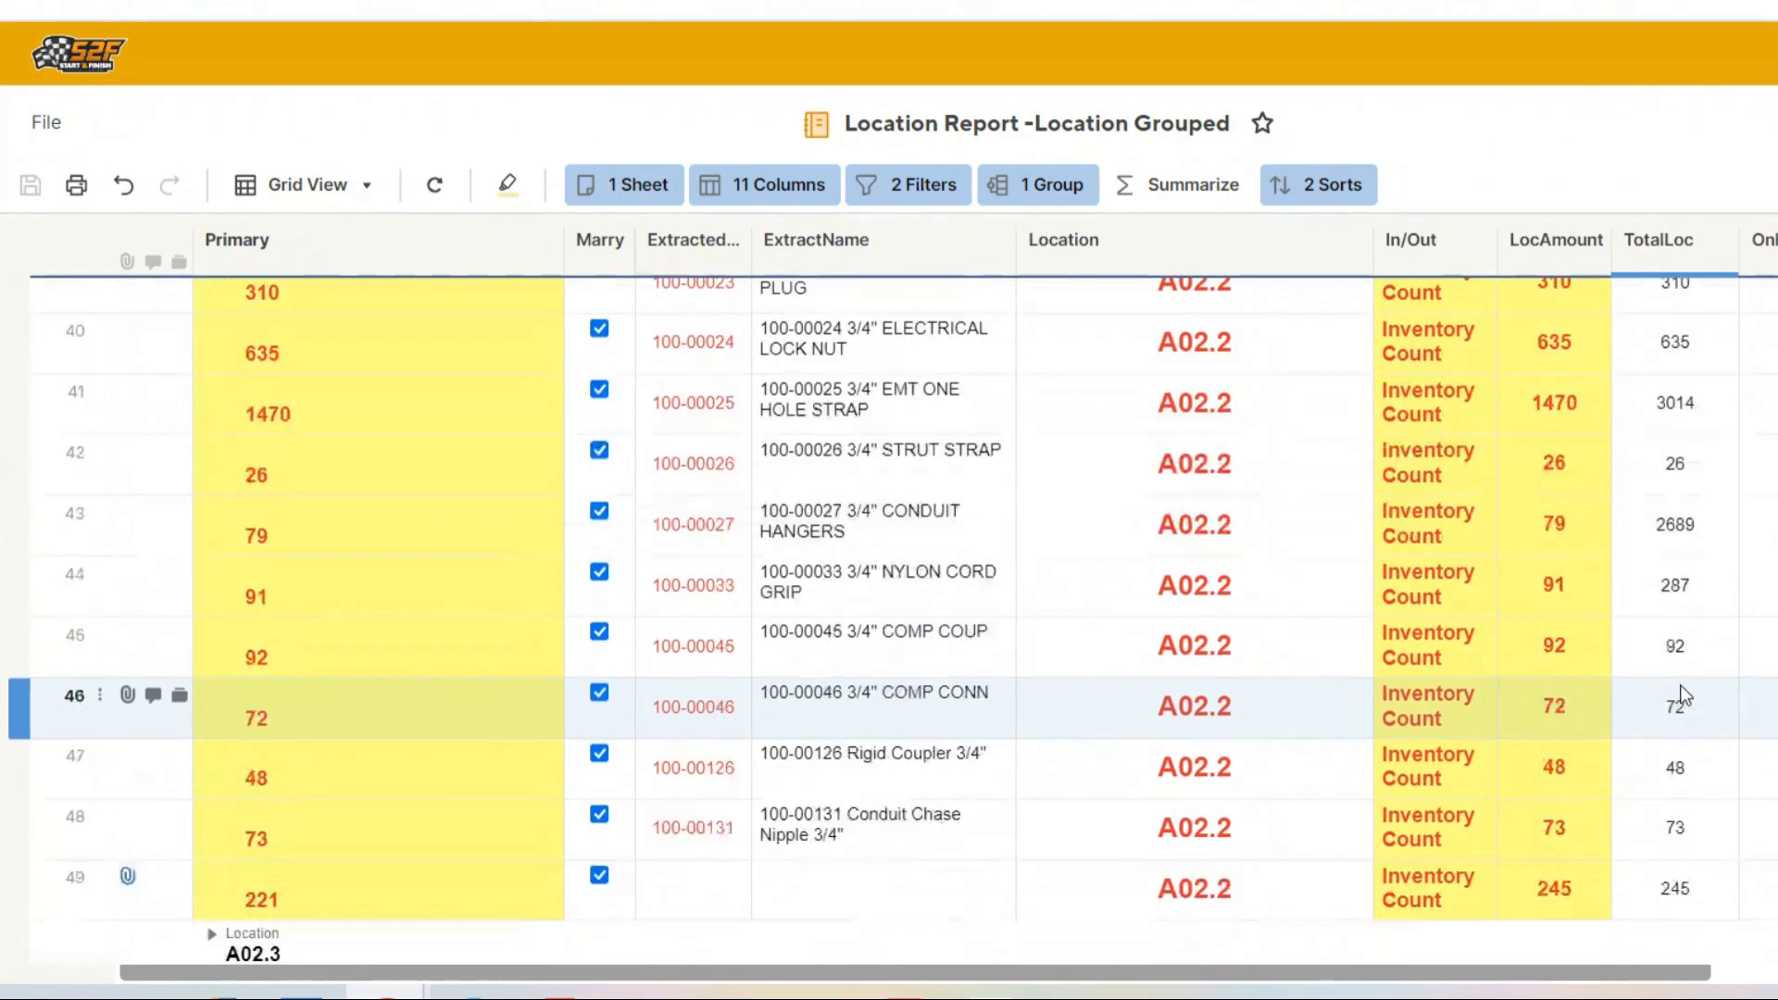
pyautogui.scroll(5, 1684, 696)
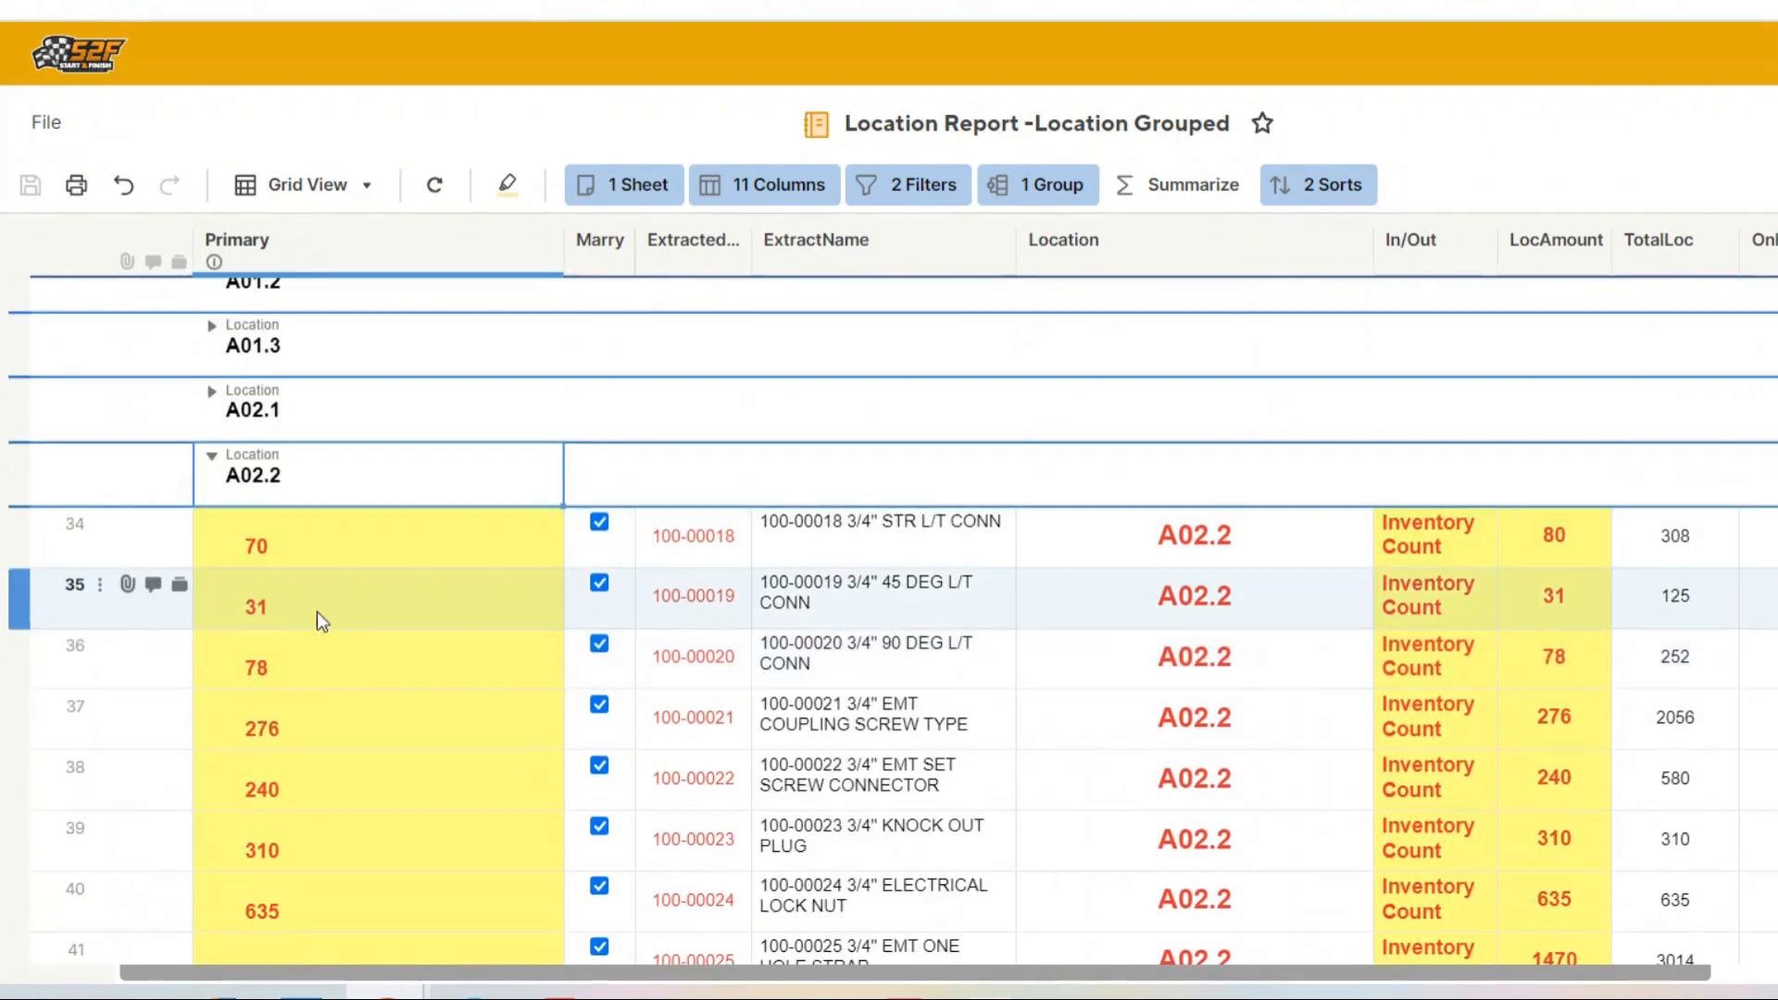
pyautogui.scroll(-2, 402, 696)
pyautogui.scroll(-5, 404, 698)
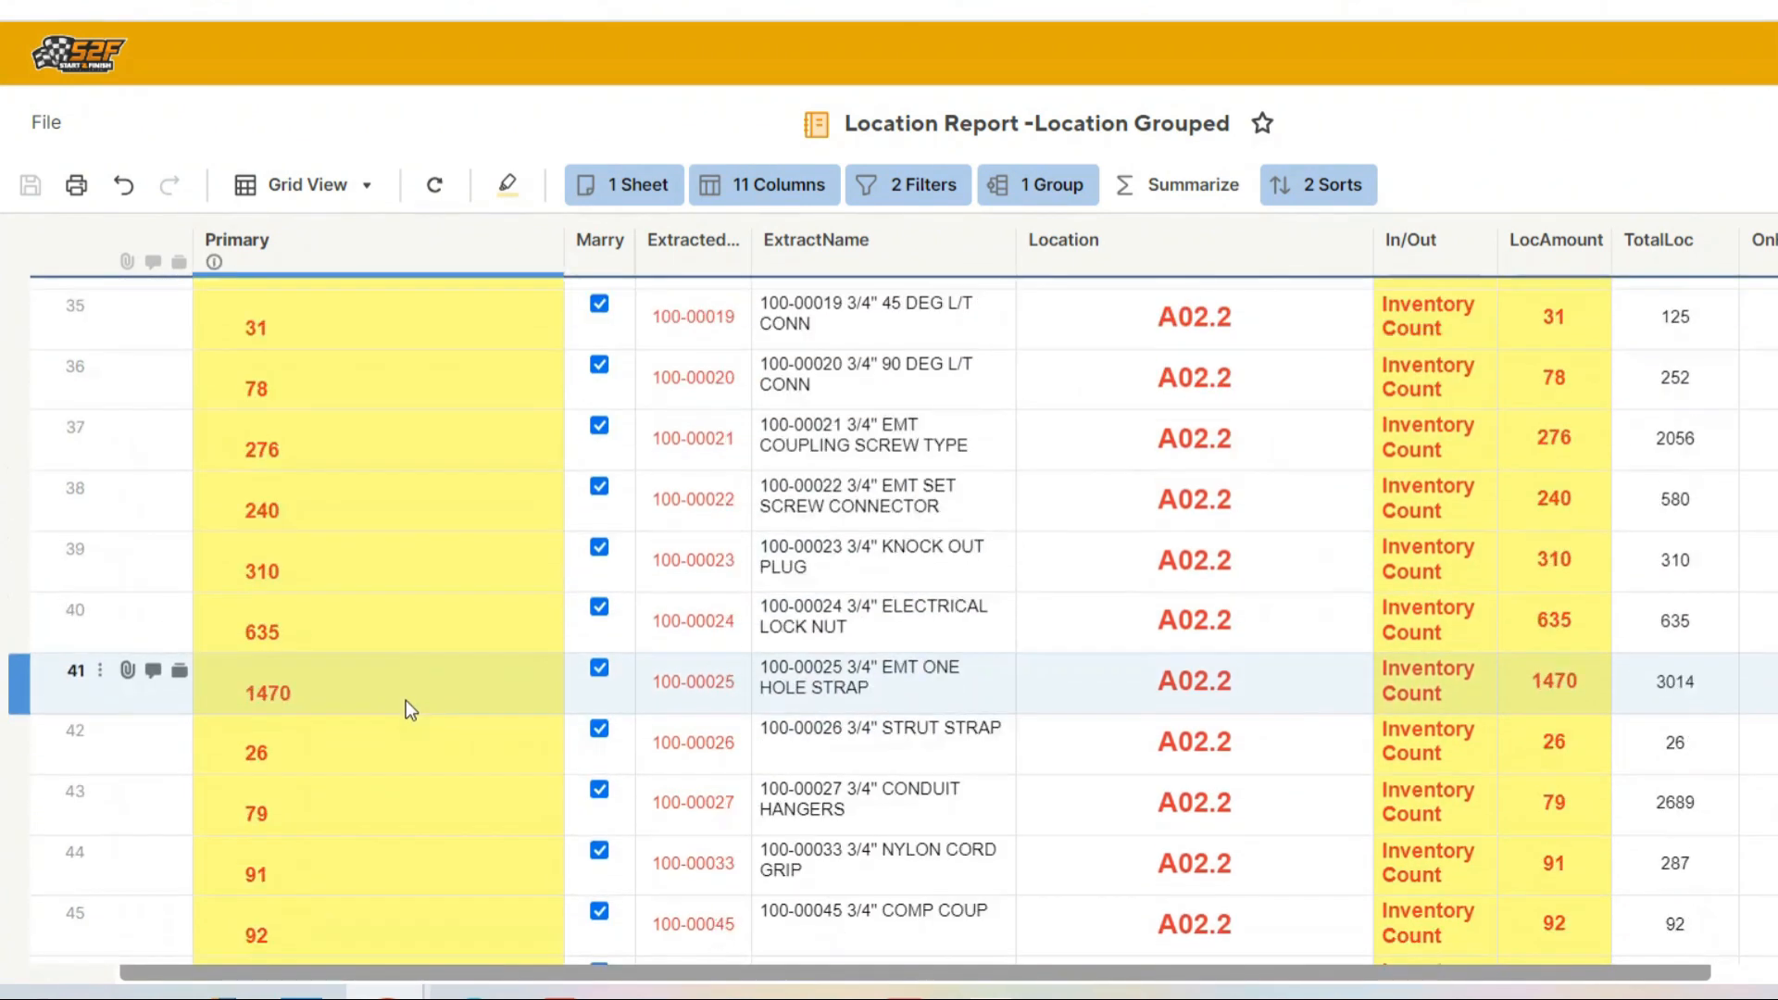
pyautogui.scroll(6, 408, 704)
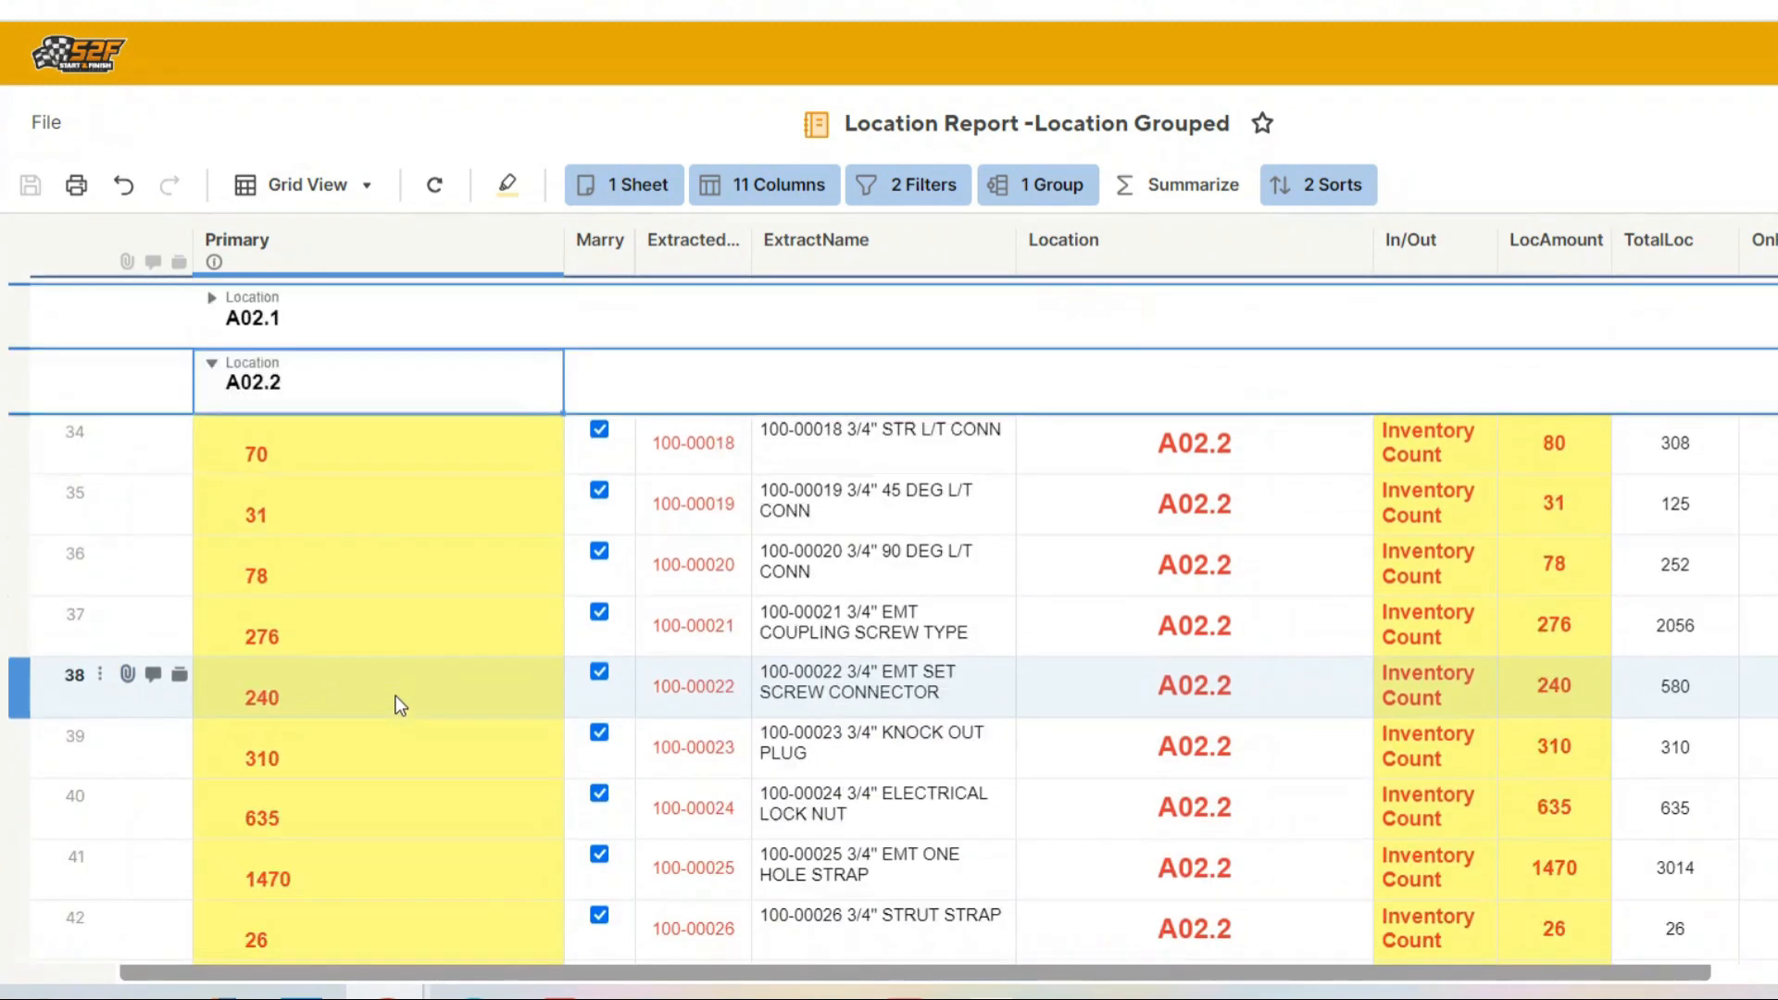
pyautogui.click(209, 469)
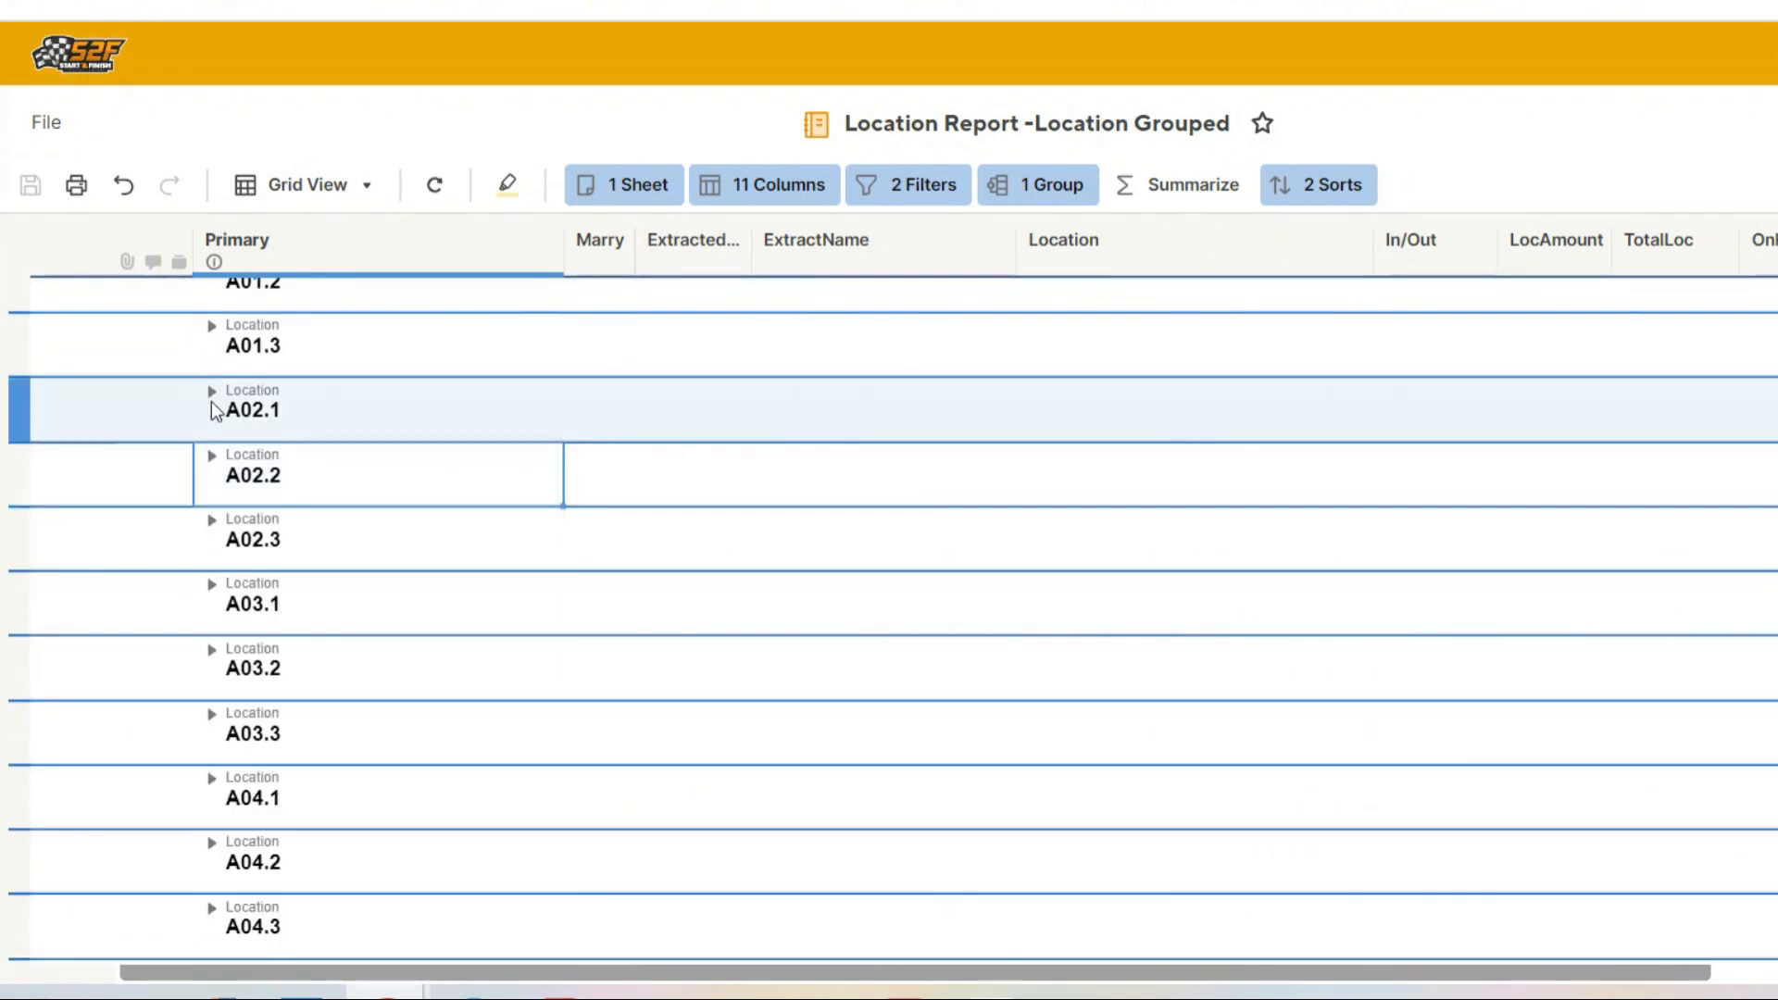
# Expand location A02.1 to view its parts, glance at the Category Grouped report, and collapse A02.1 again.
pyautogui.click(211, 392)
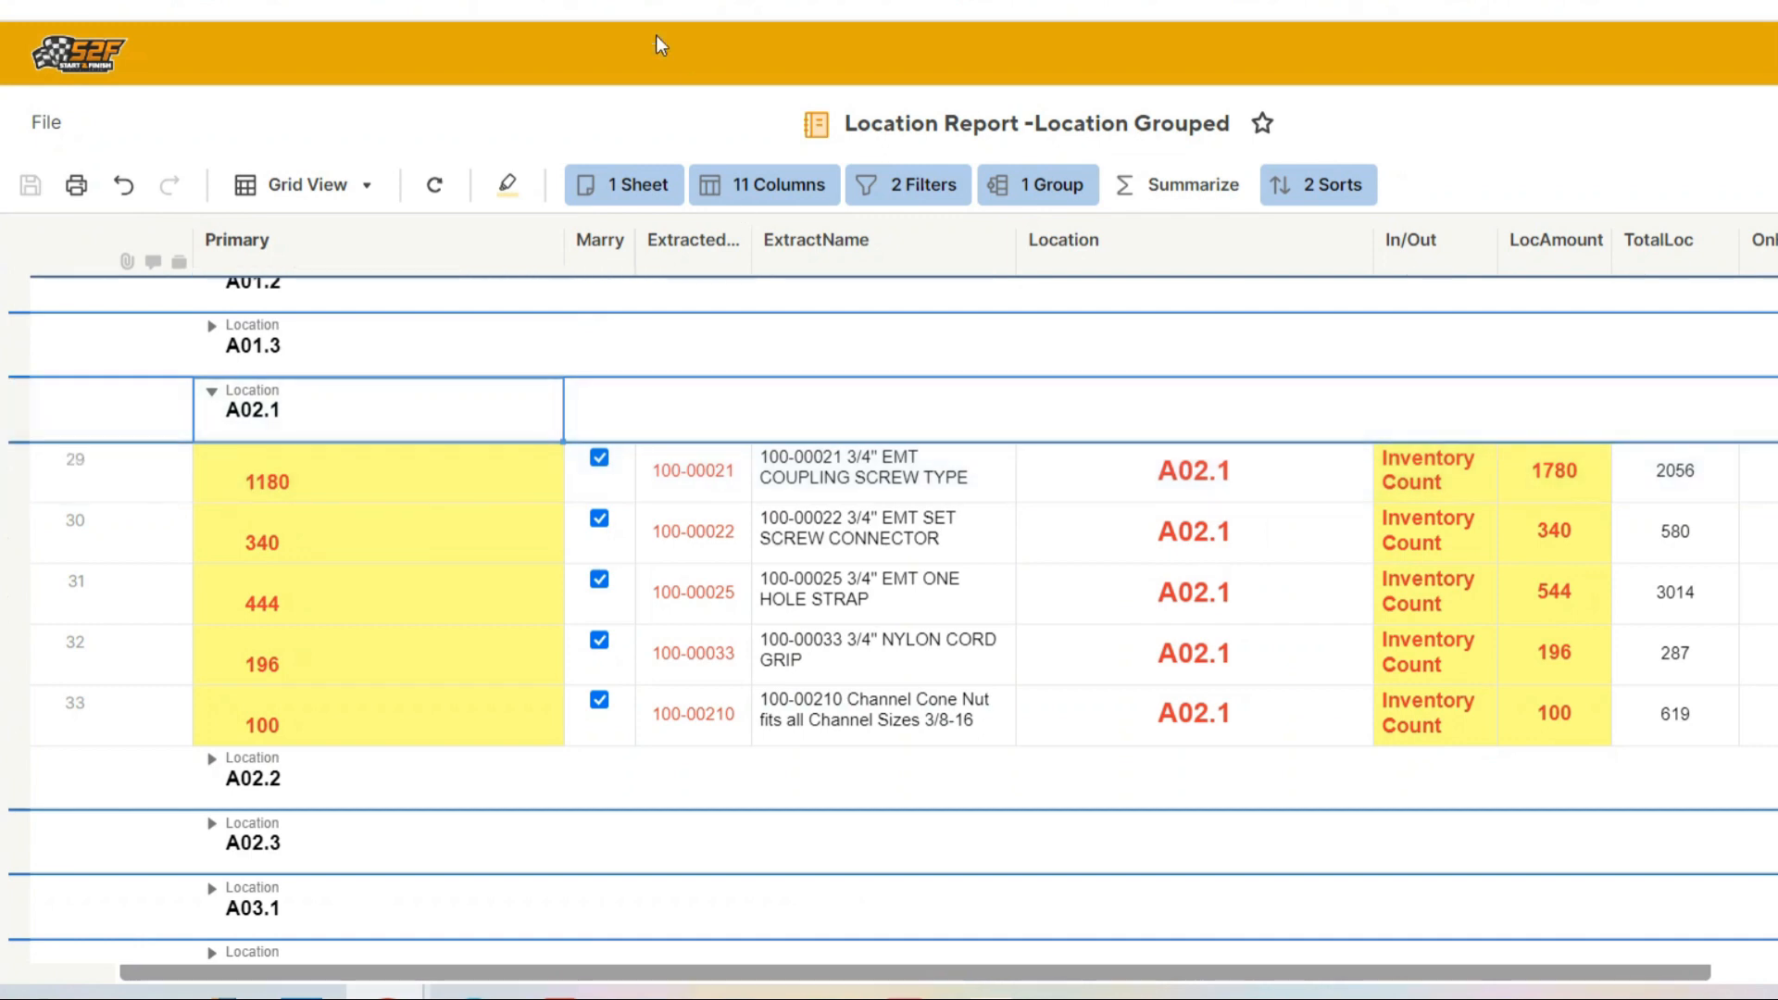
pyautogui.click(815, 5)
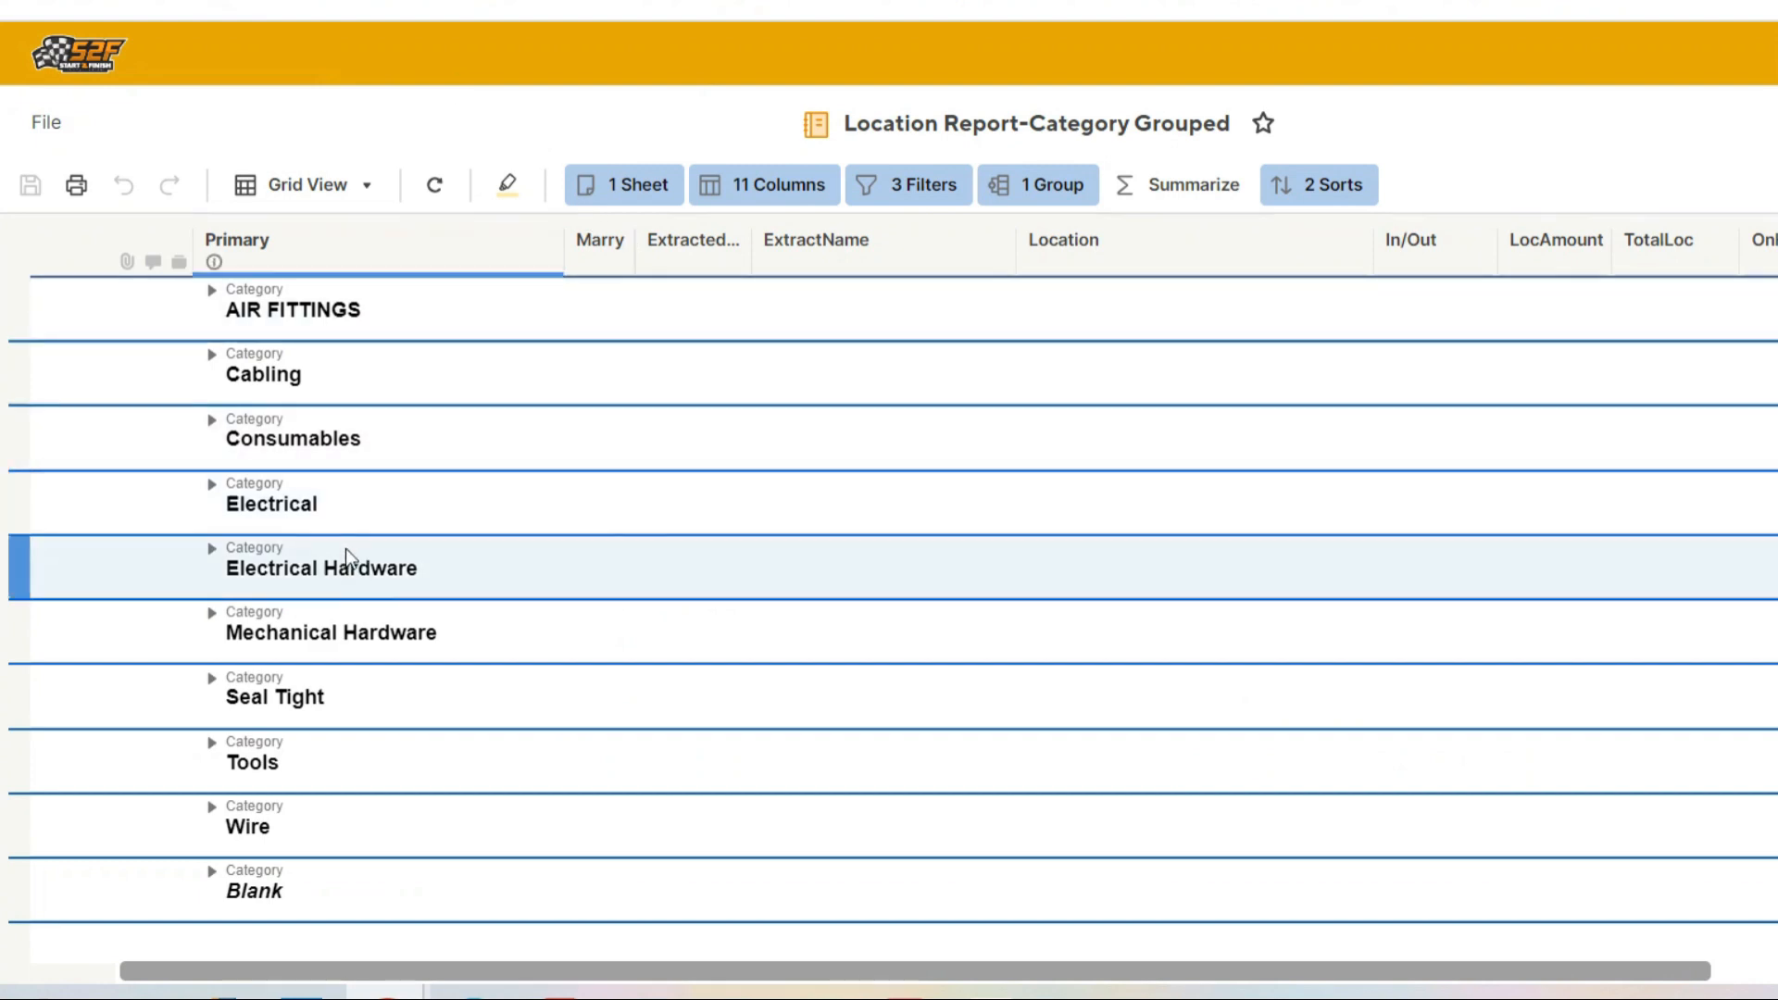
pyautogui.click(593, 4)
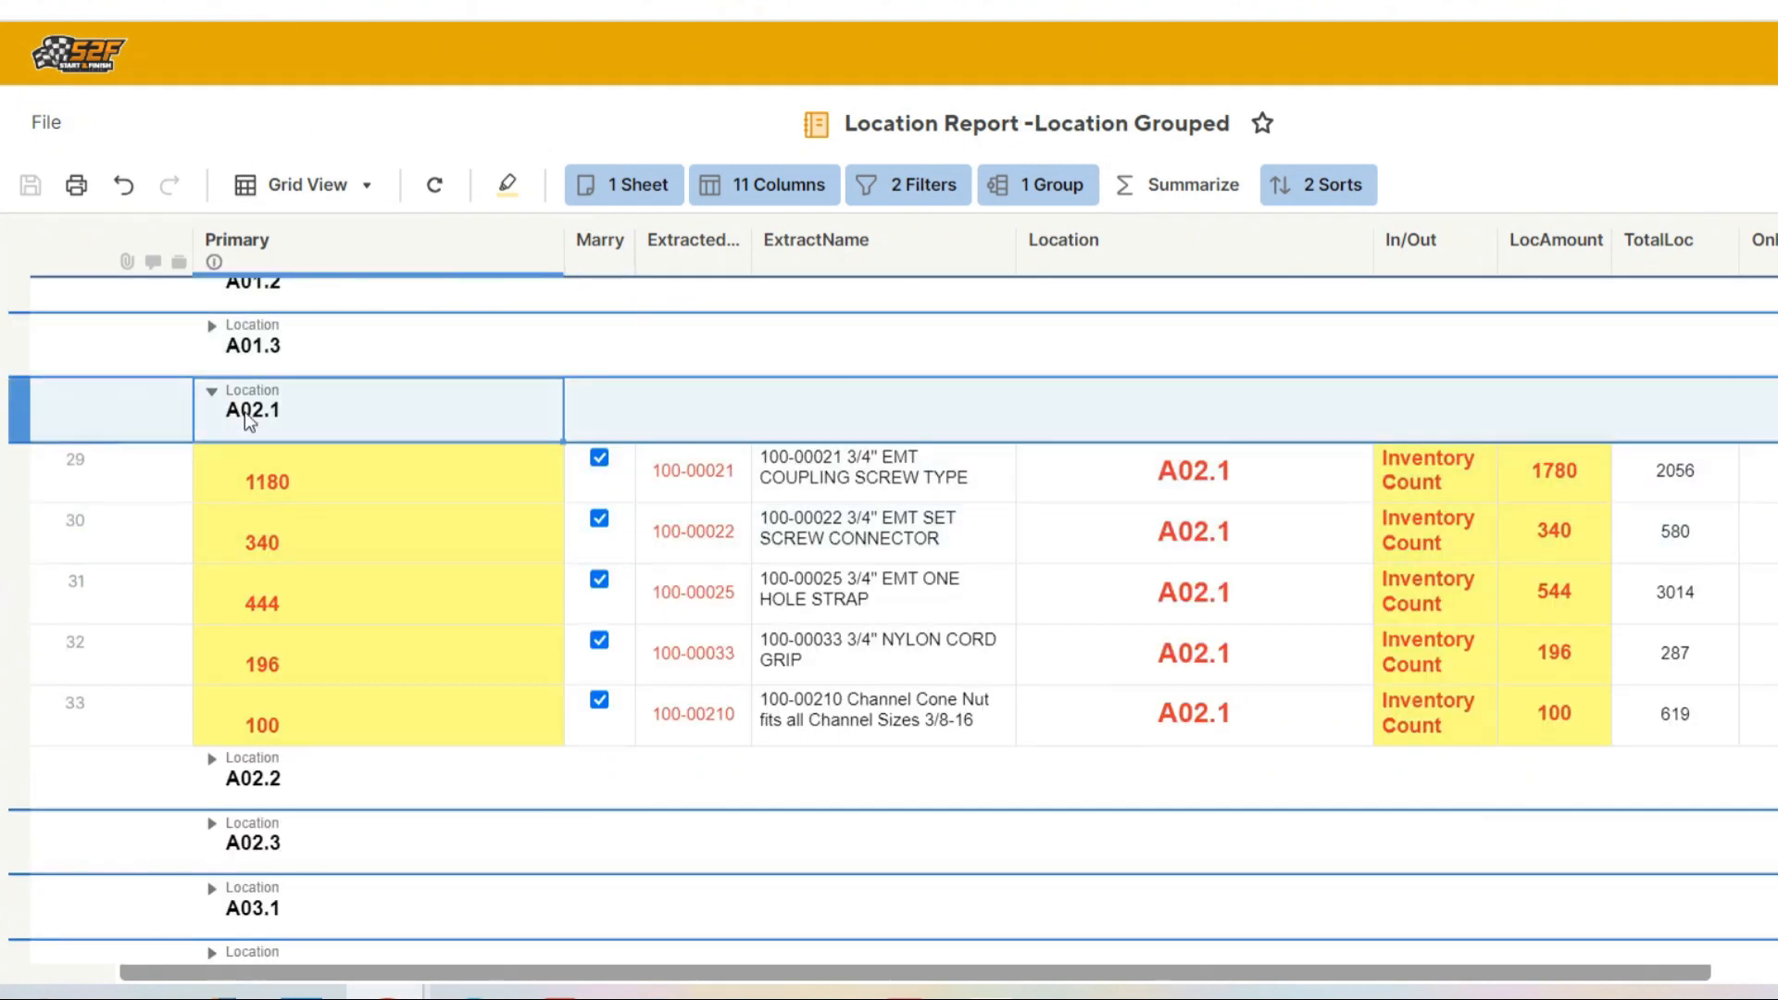
pyautogui.click(213, 394)
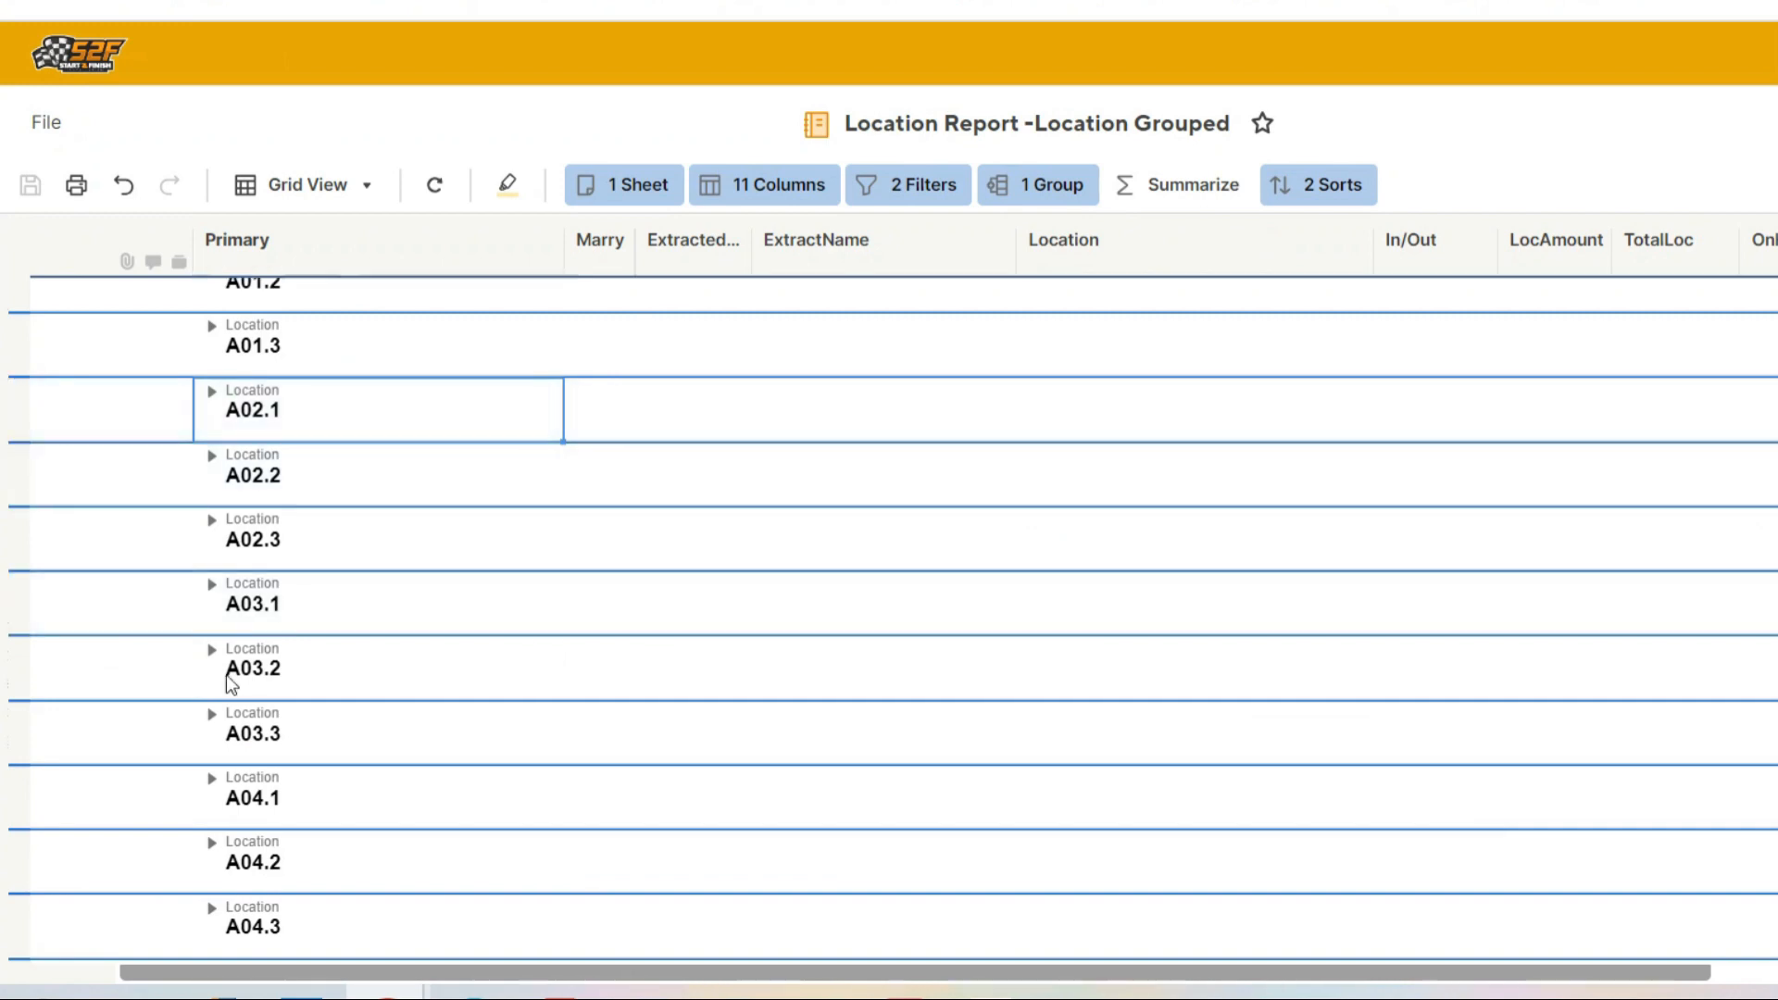
# Open the Category Grouped report and expand Consumables to review its parts, locations and counts, closing the group when done.
pyautogui.click(674, 5)
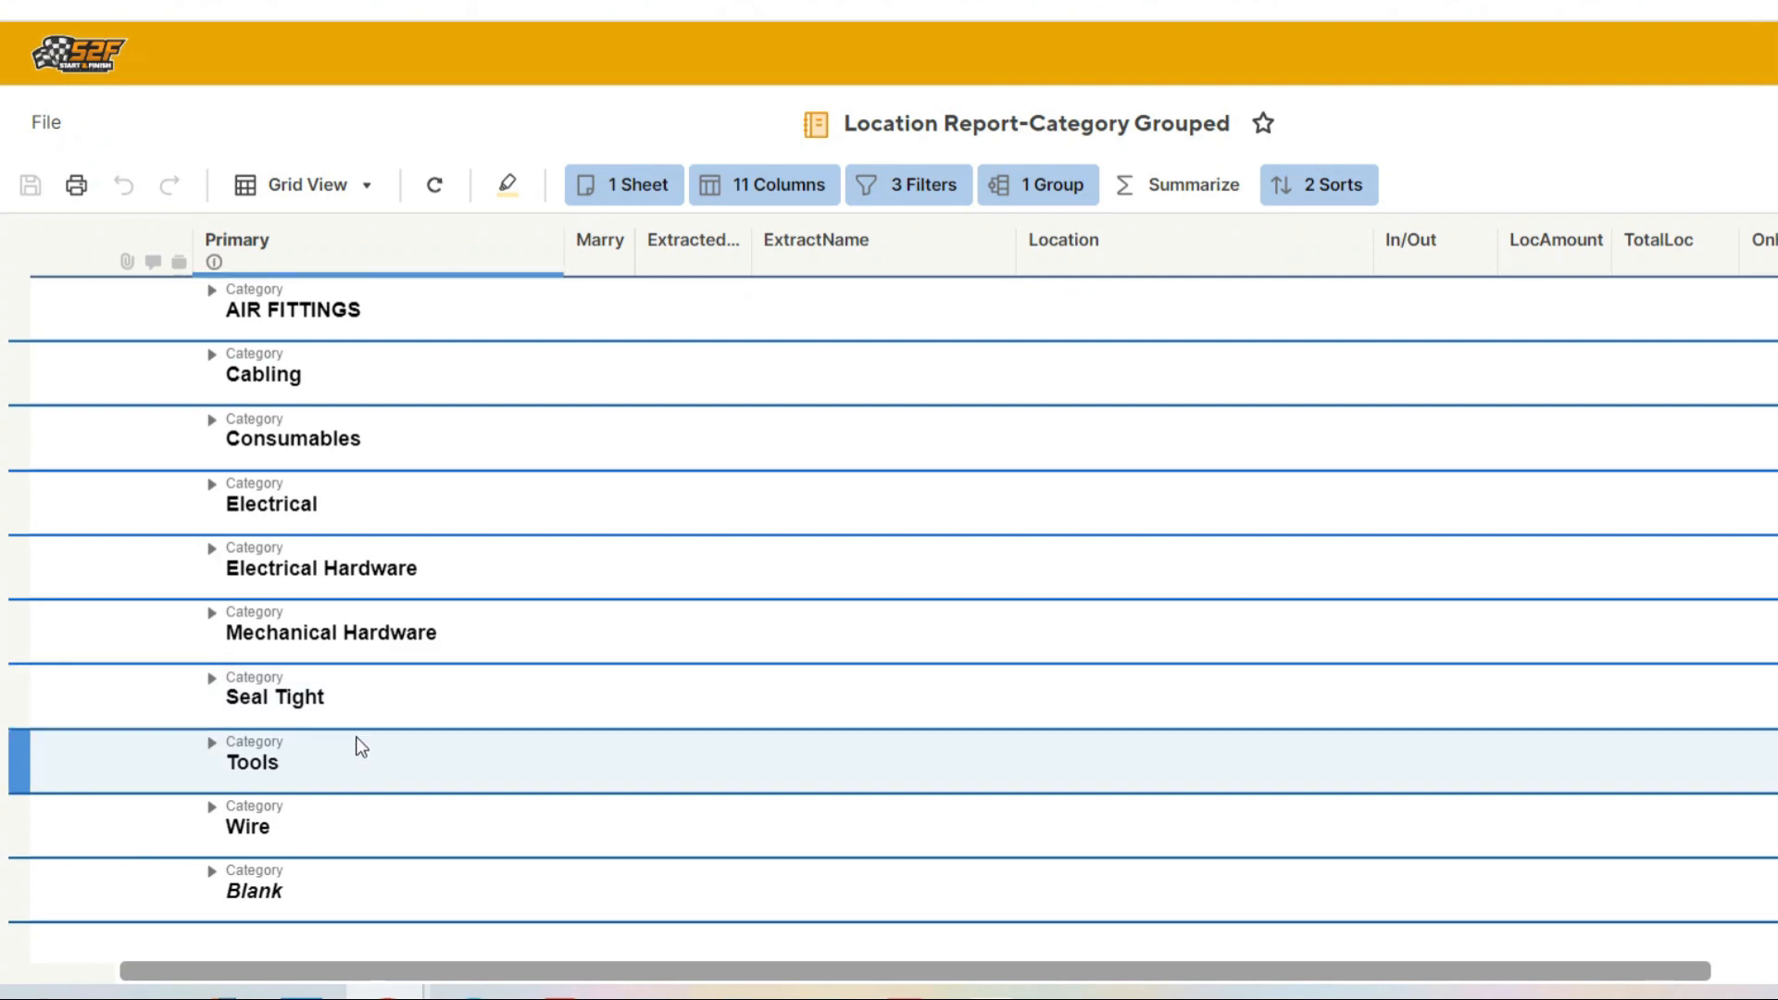
pyautogui.click(212, 424)
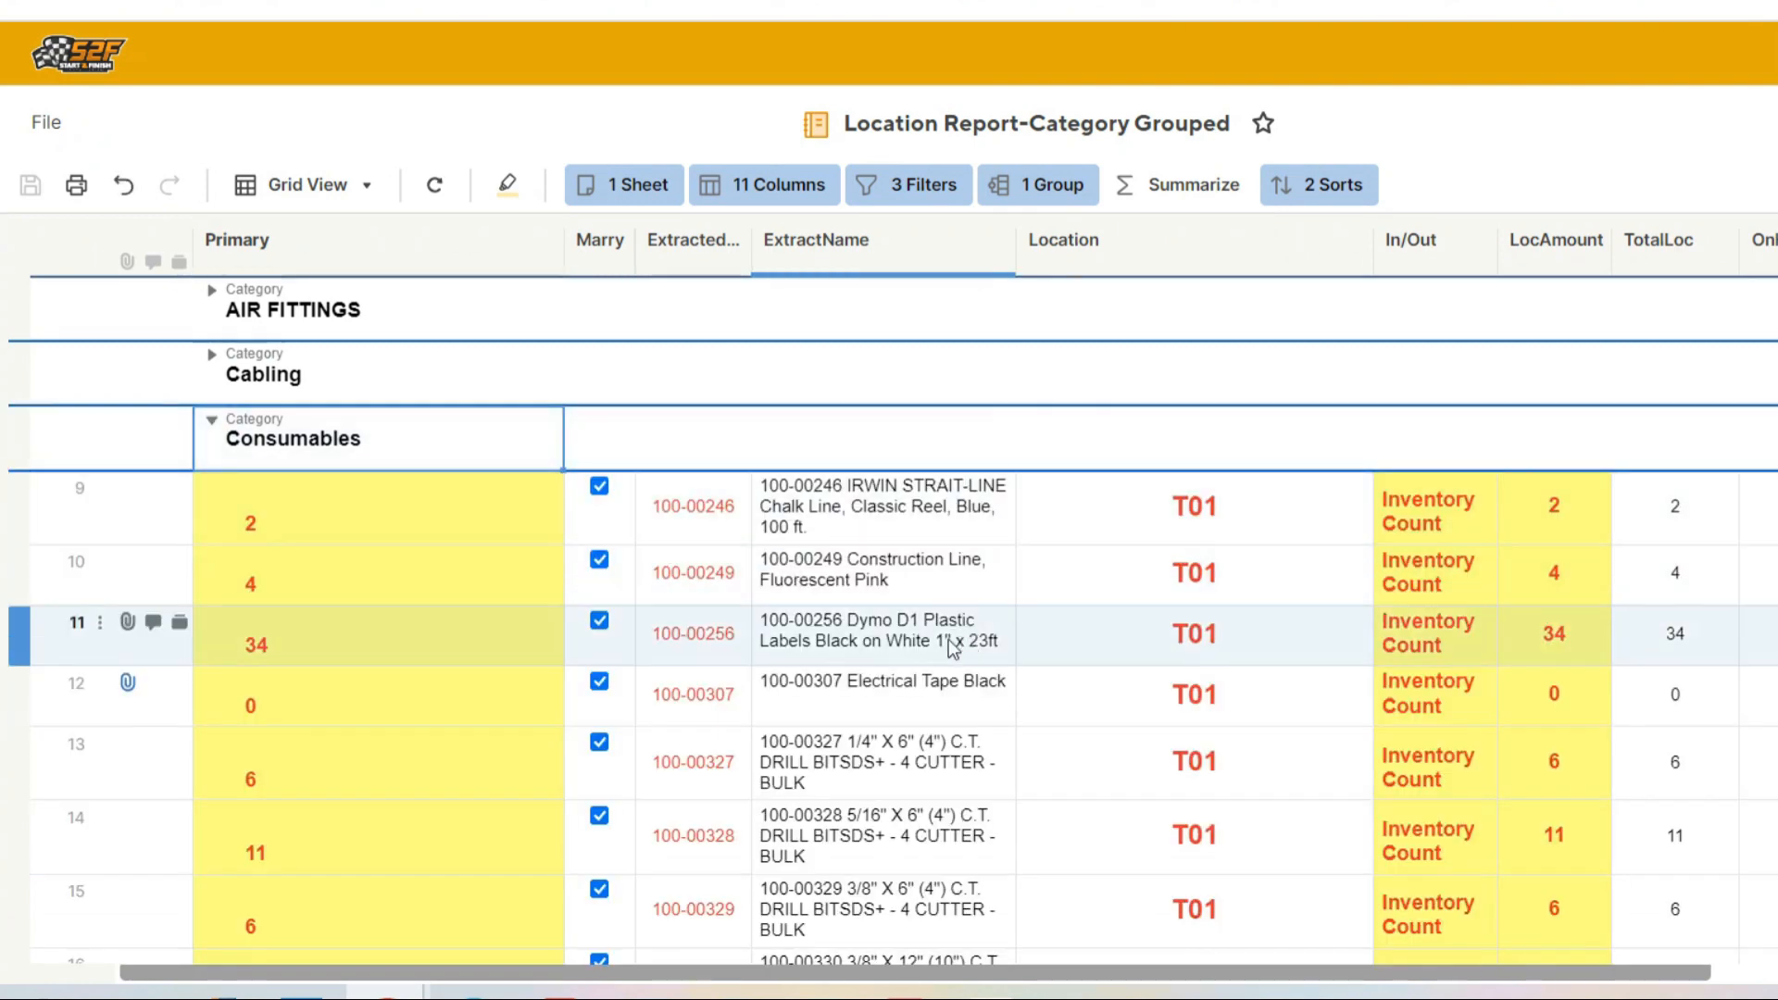
pyautogui.scroll(-5, 948, 639)
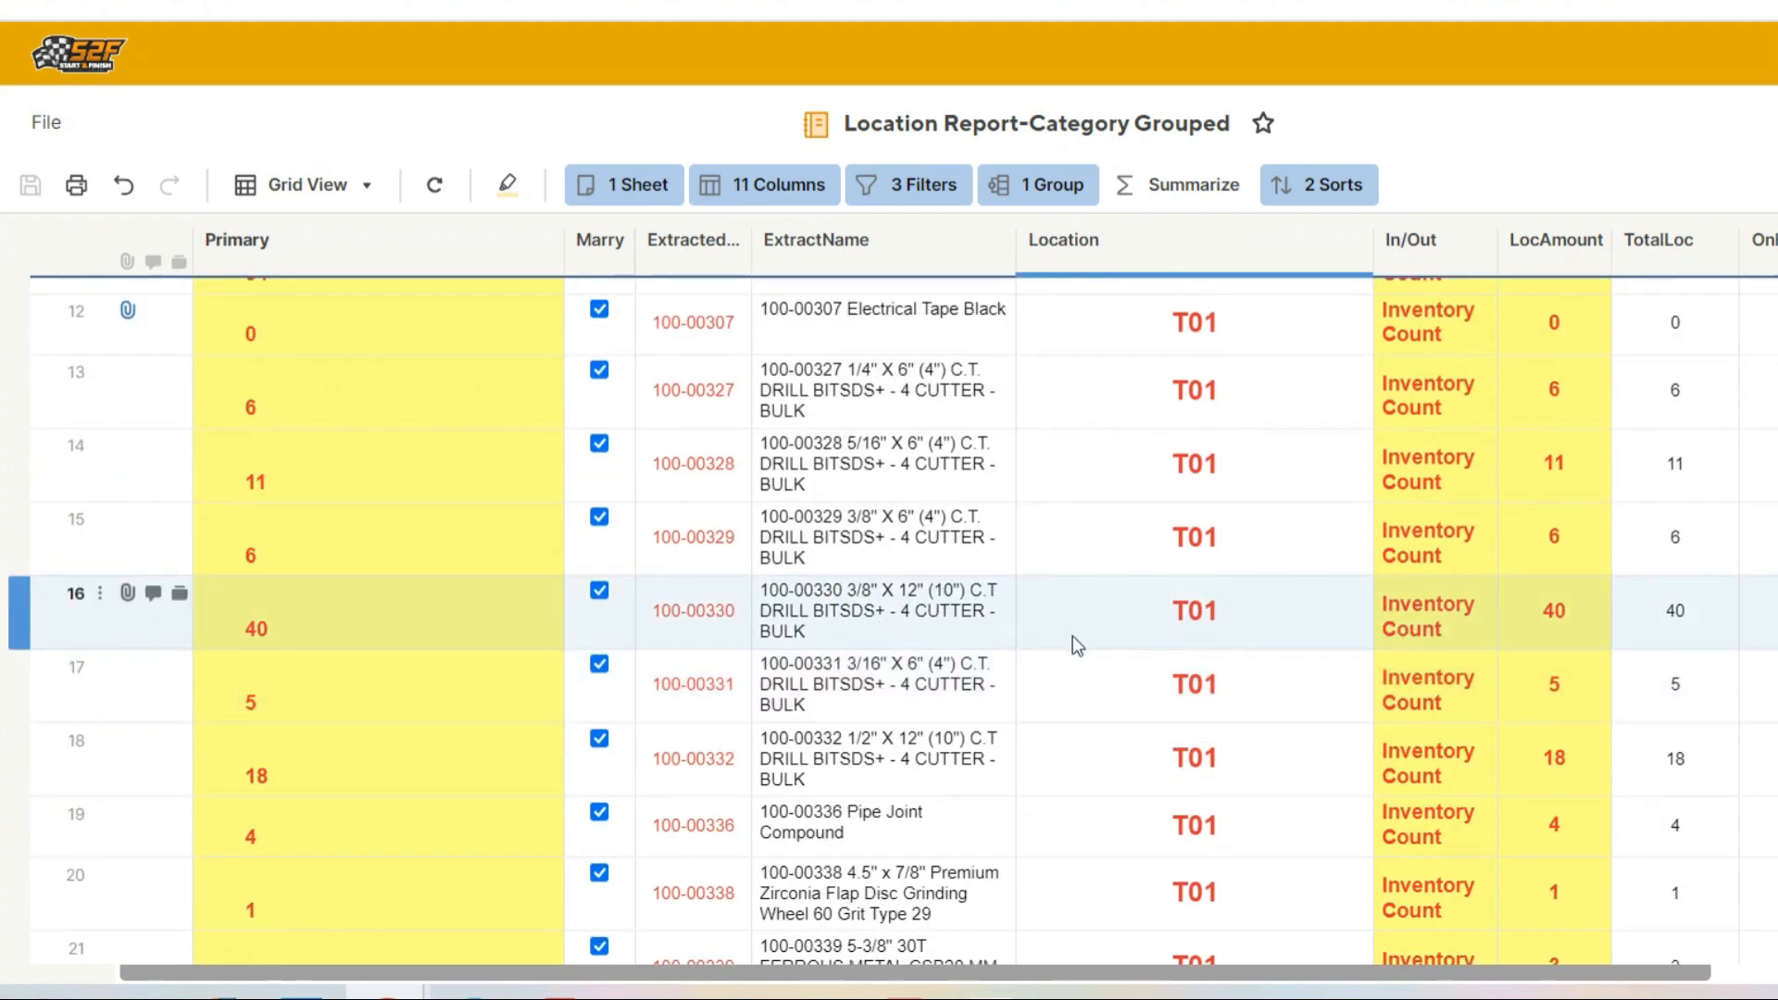
pyautogui.scroll(2, 926, 555)
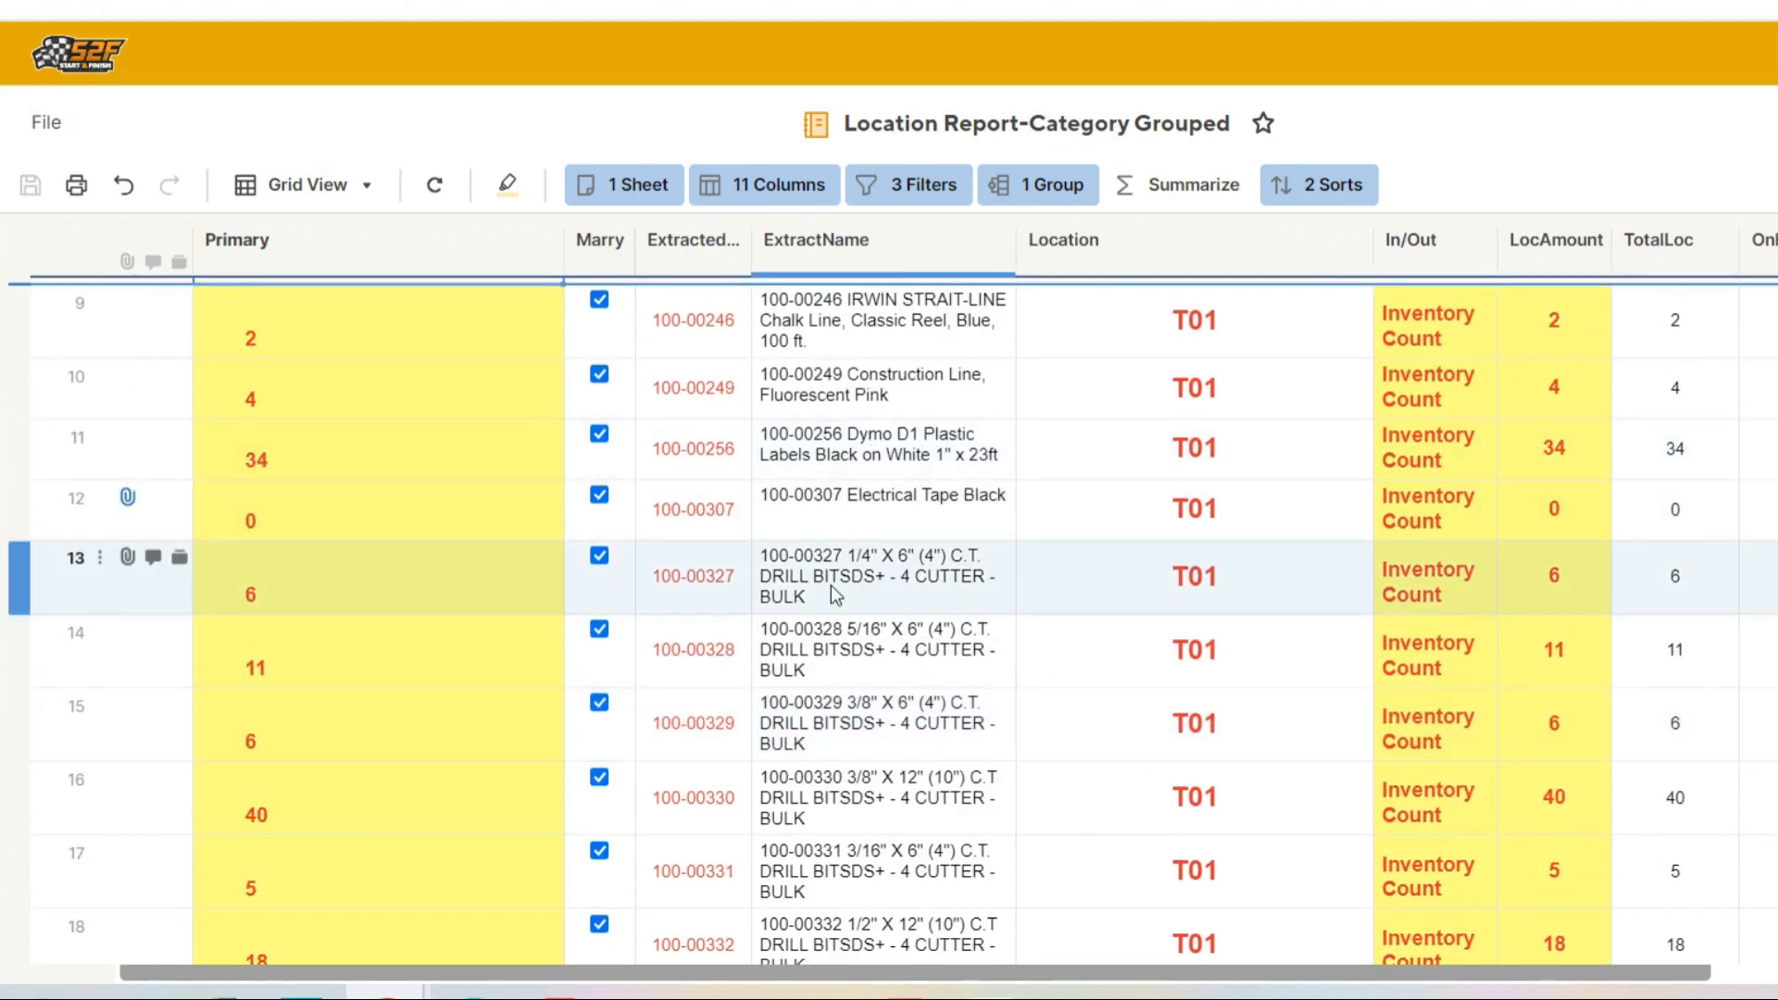
pyautogui.scroll(1, 831, 586)
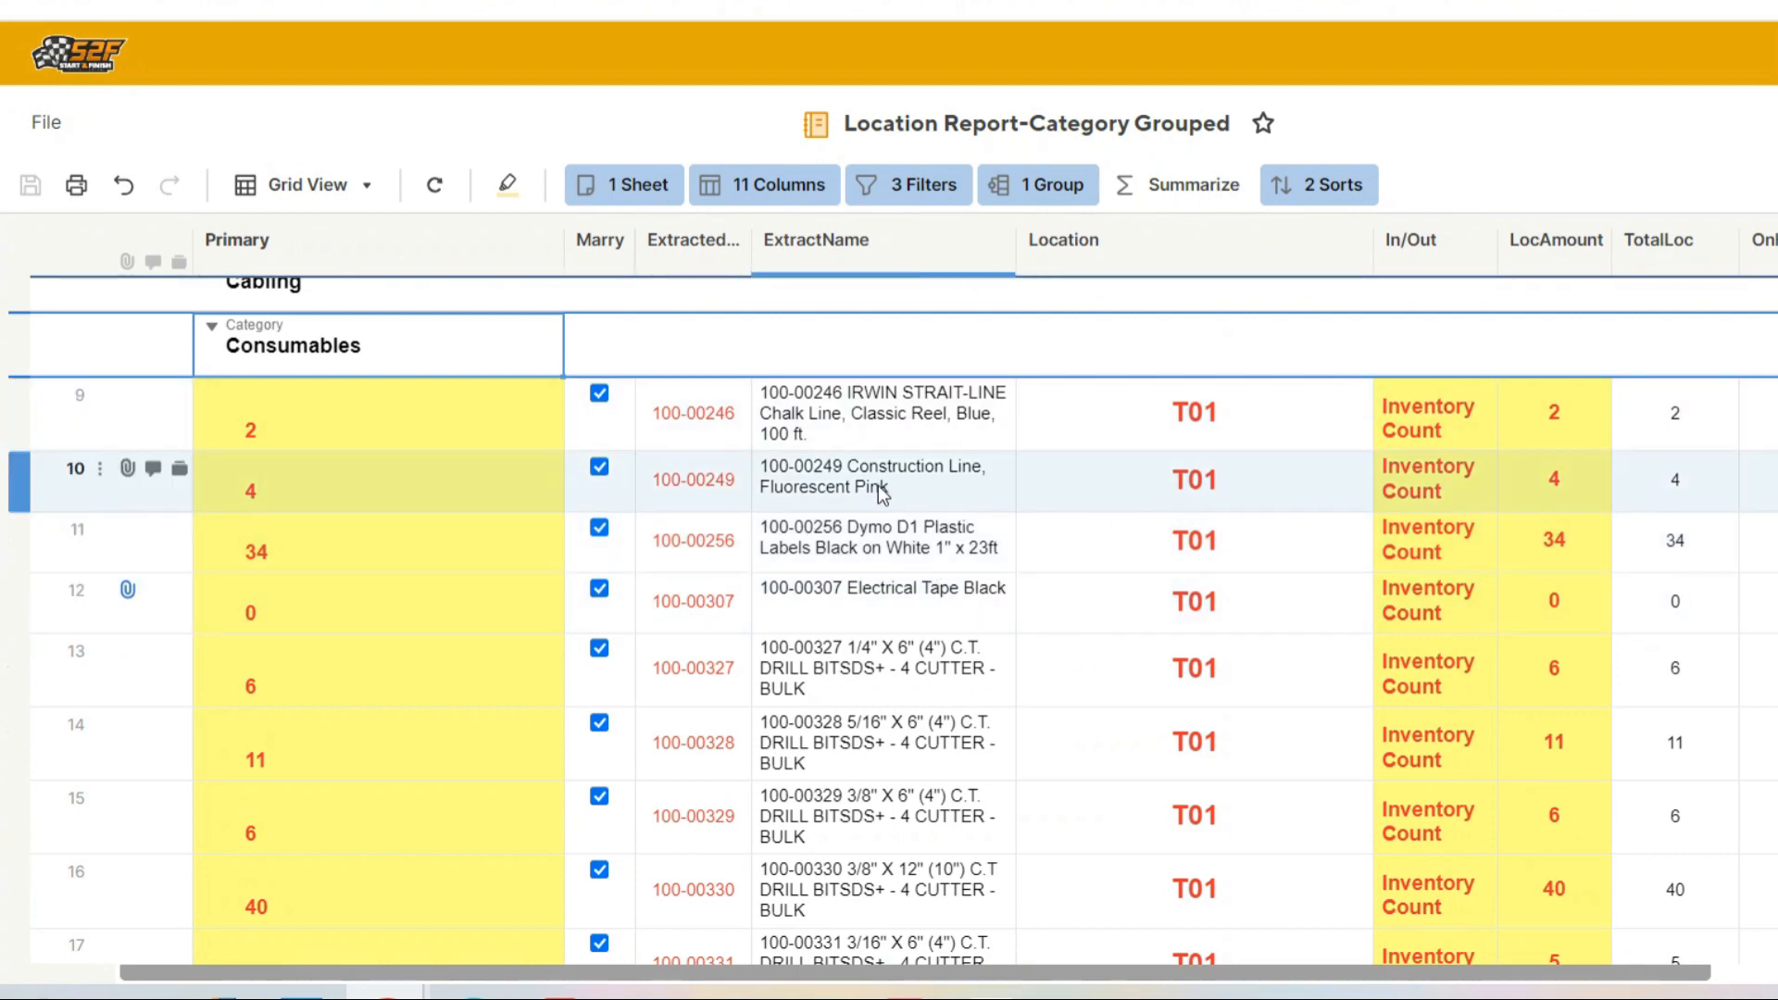
pyautogui.scroll(-1, 992, 665)
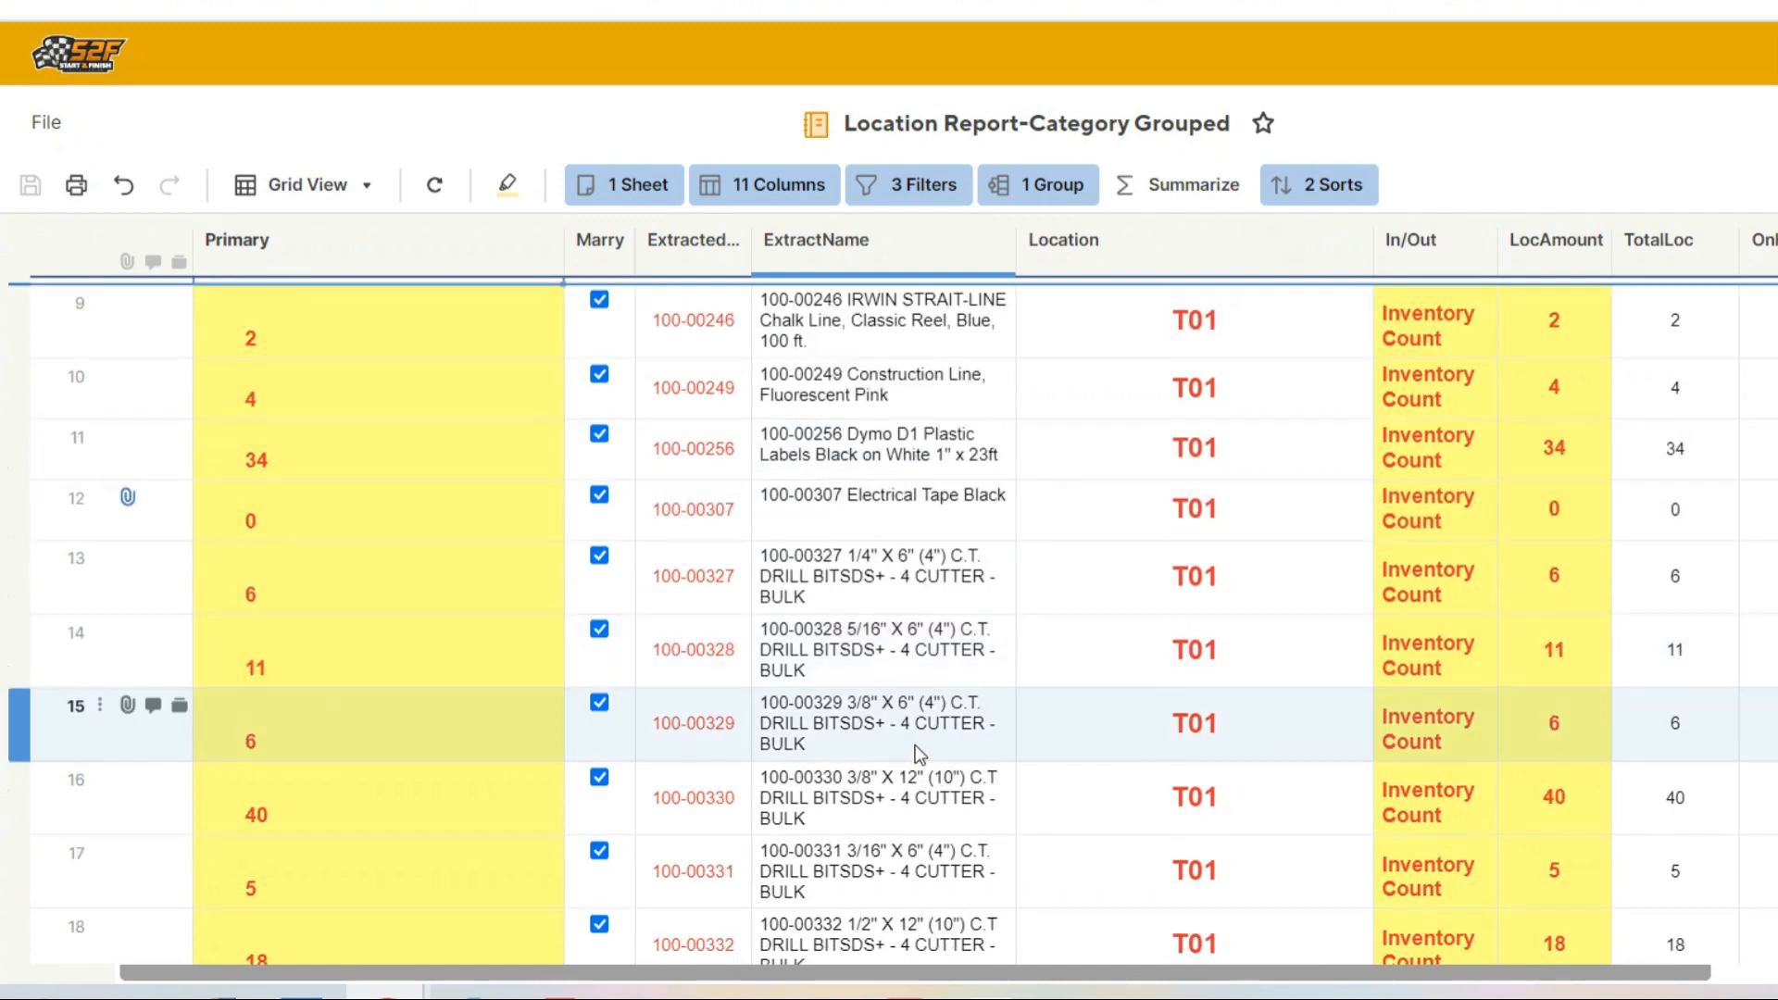
pyautogui.scroll(-5, 915, 750)
pyautogui.scroll(10, 593, 631)
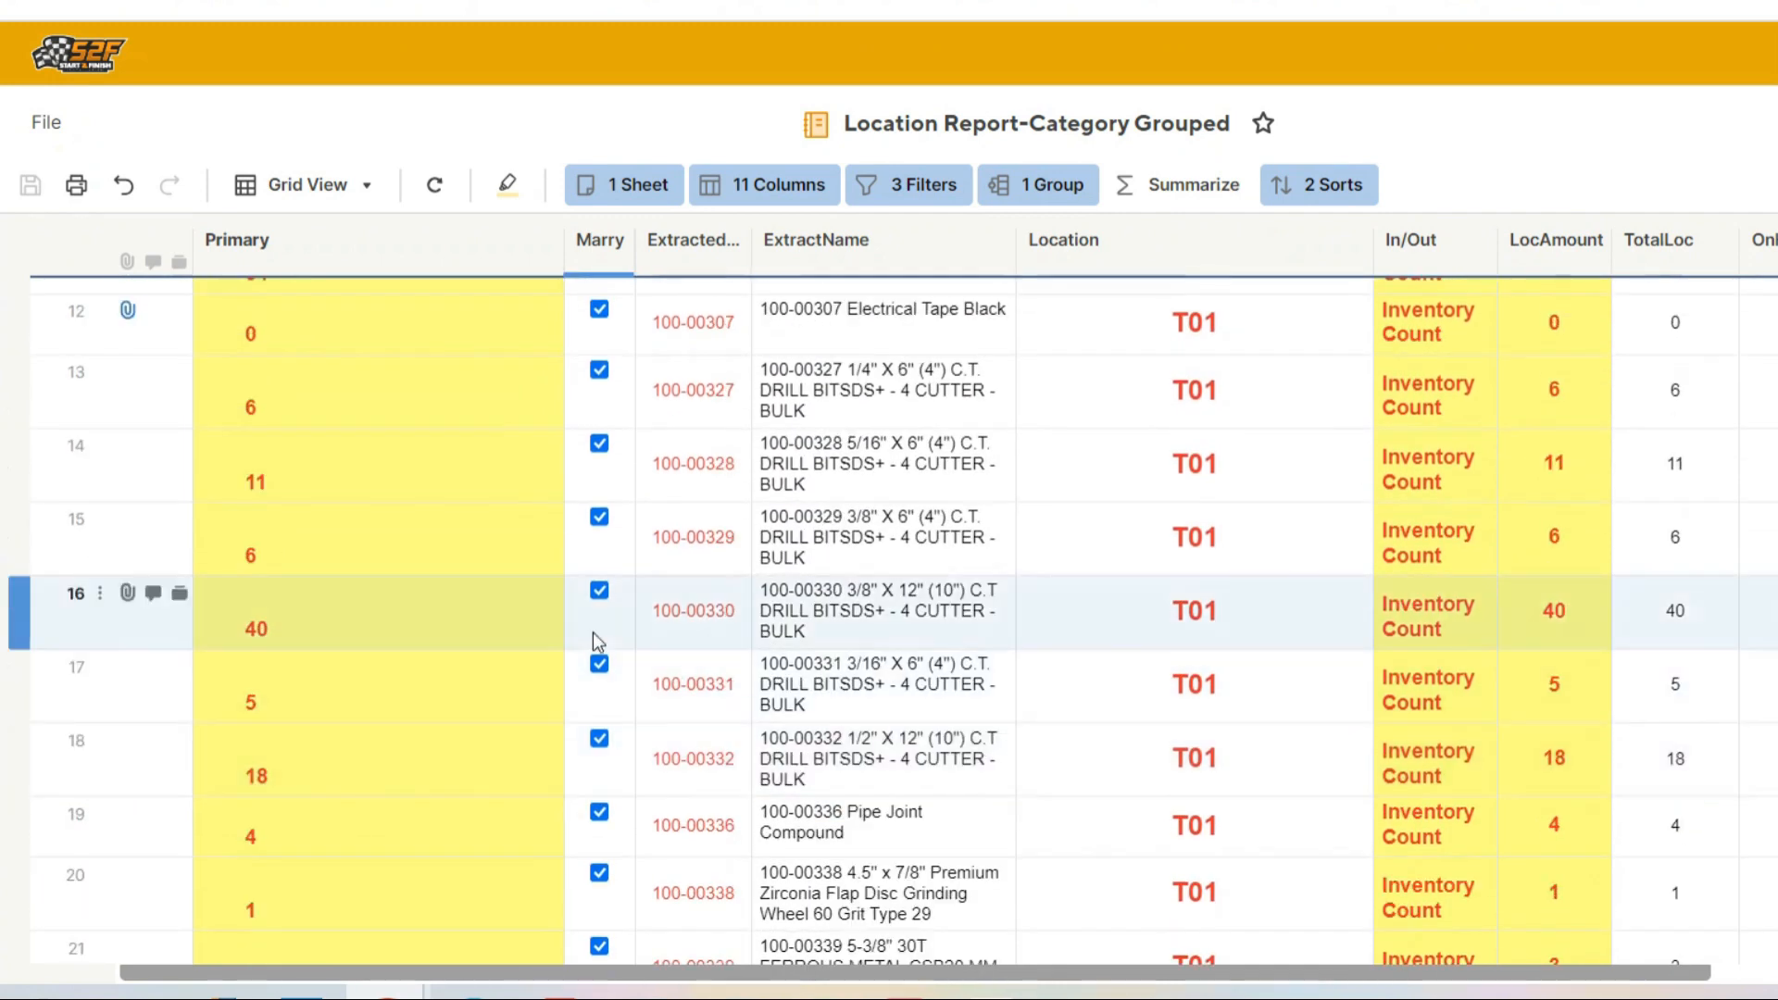
pyautogui.click(212, 419)
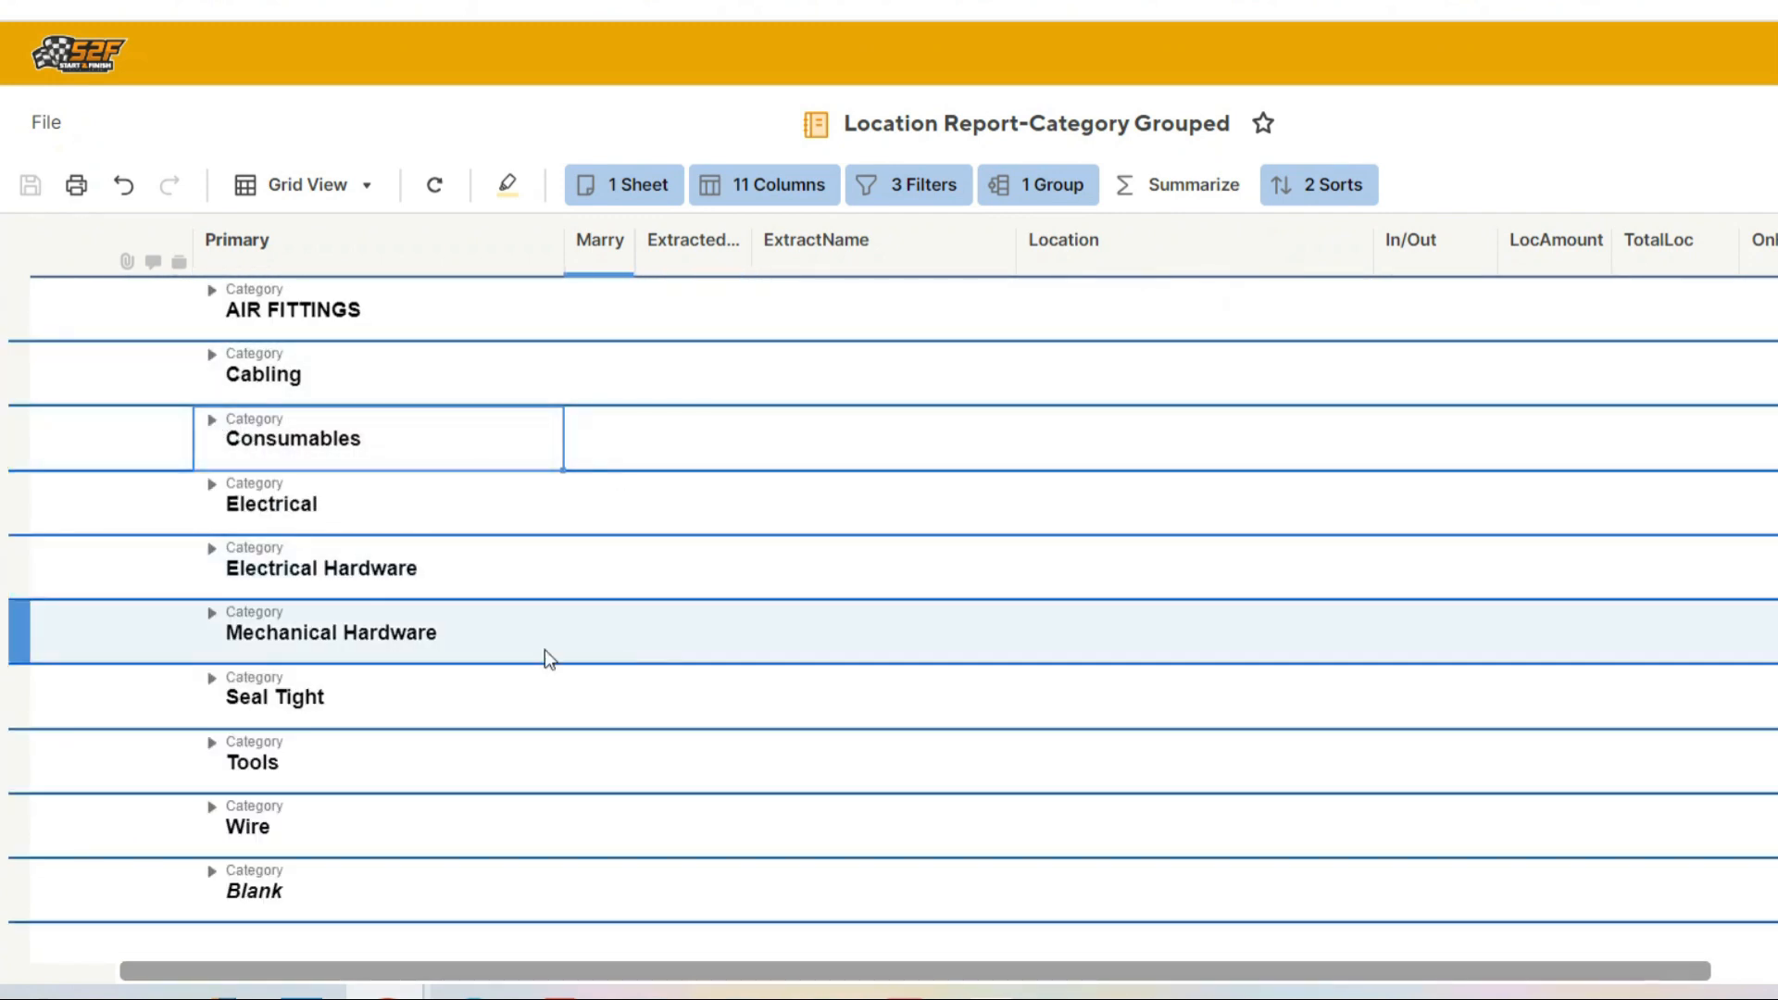
# Expand the Seal Tight category, review its parts across their locations, and collapse it.
pyautogui.click(212, 679)
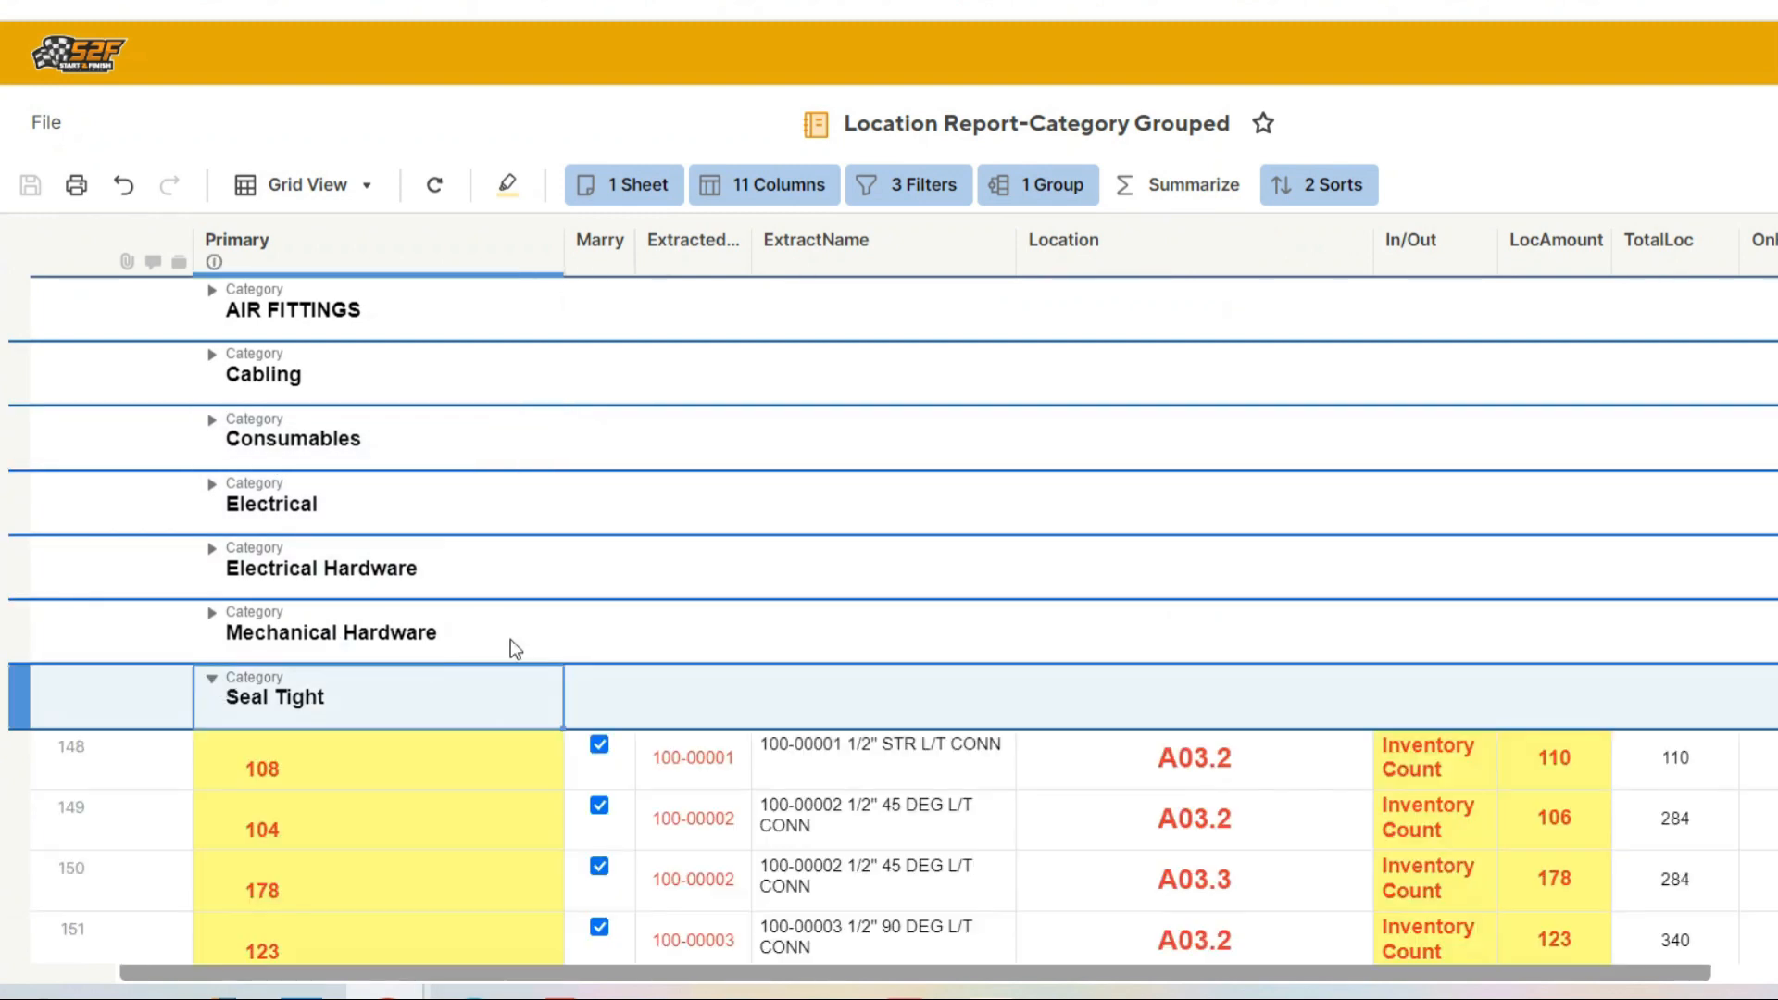
pyautogui.scroll(-3, 509, 640)
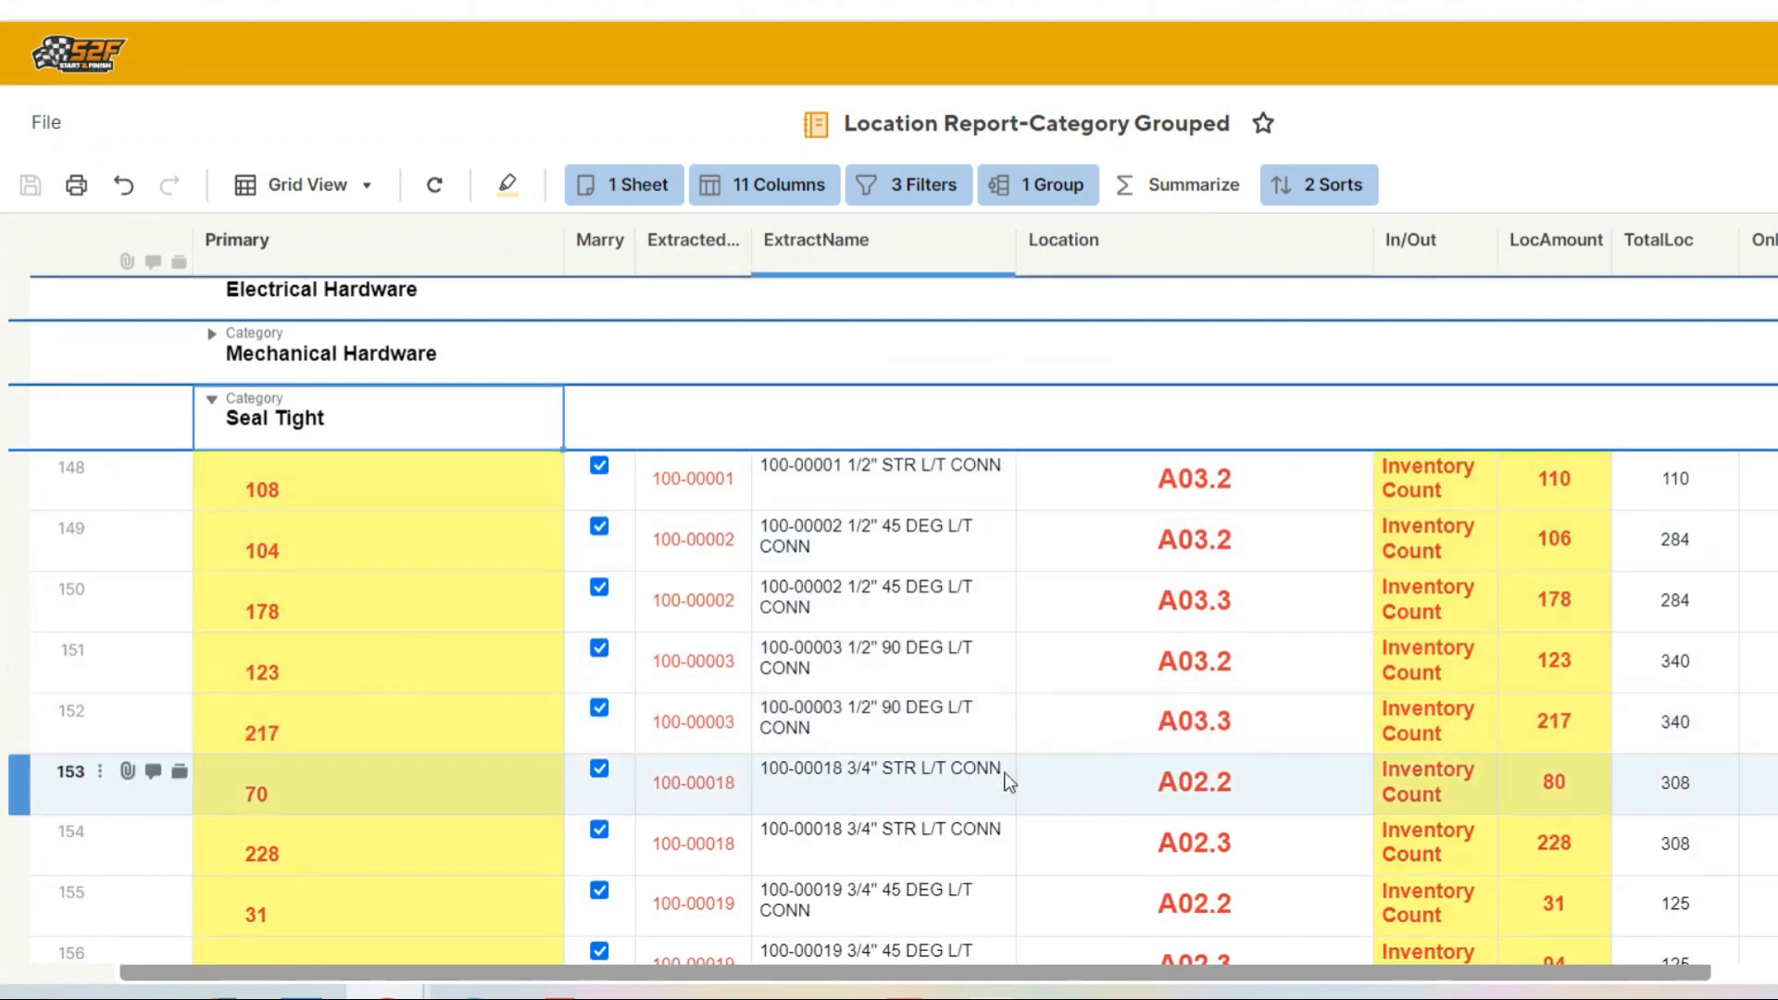
pyautogui.scroll(-2, 1004, 778)
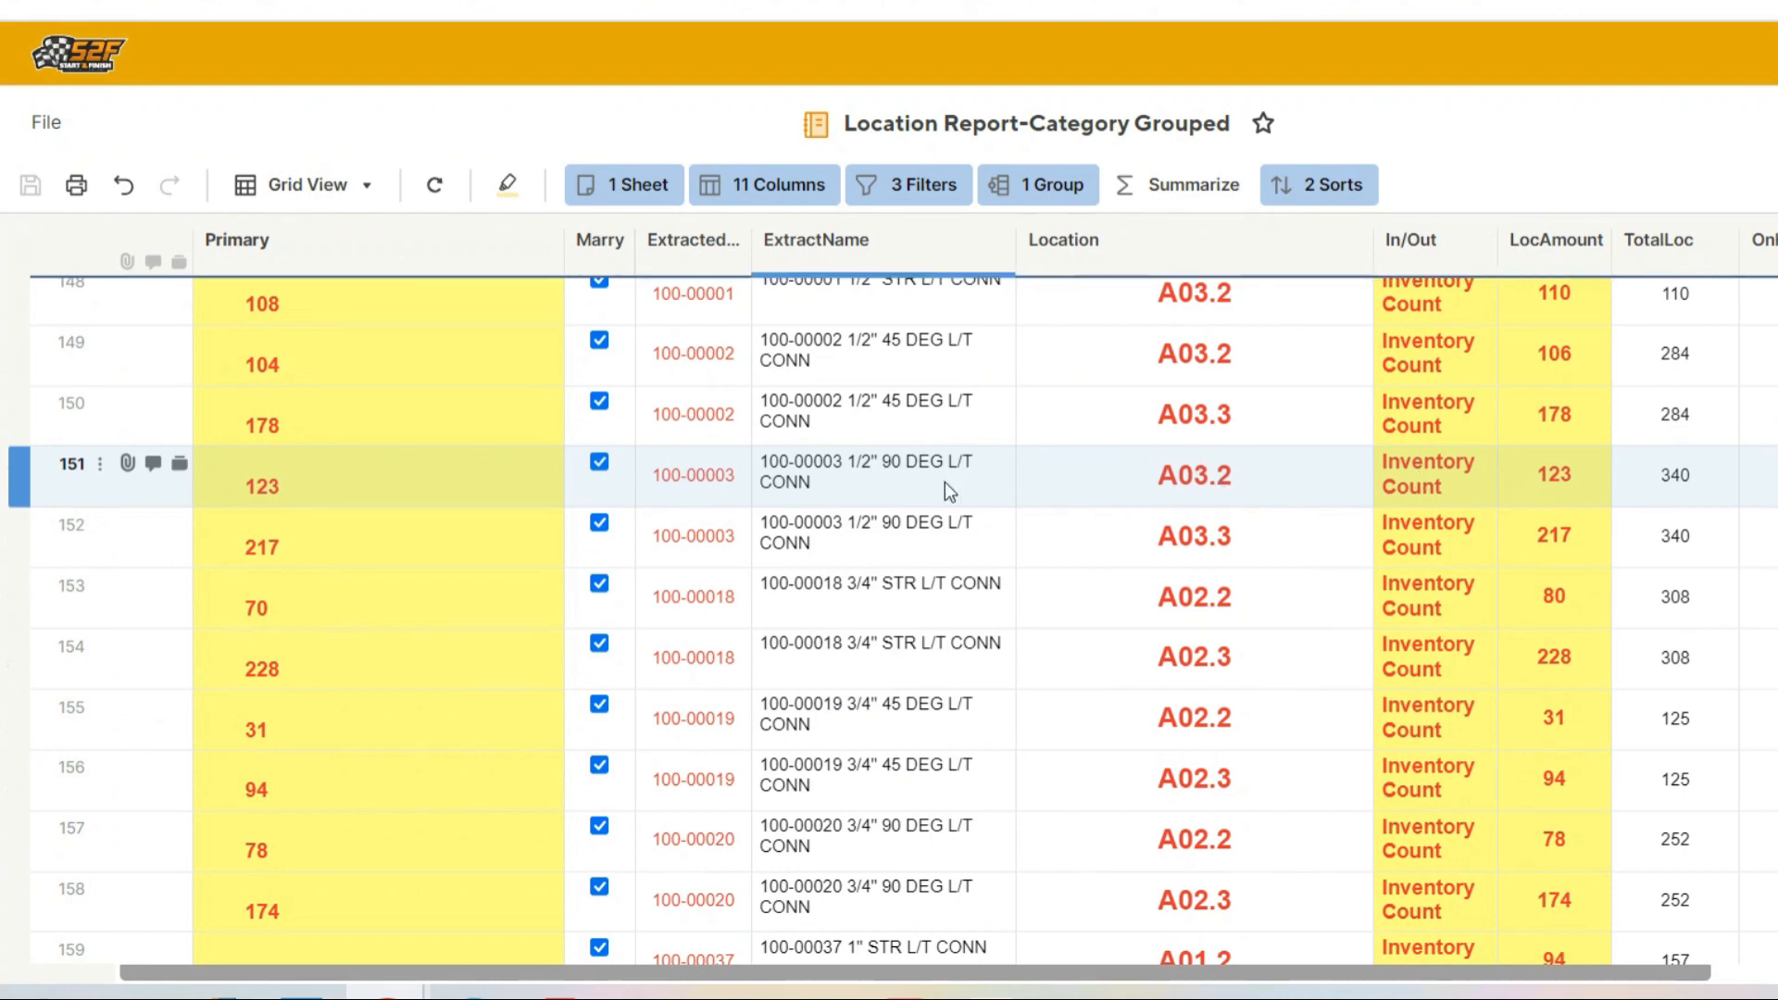
pyautogui.scroll(3, 874, 613)
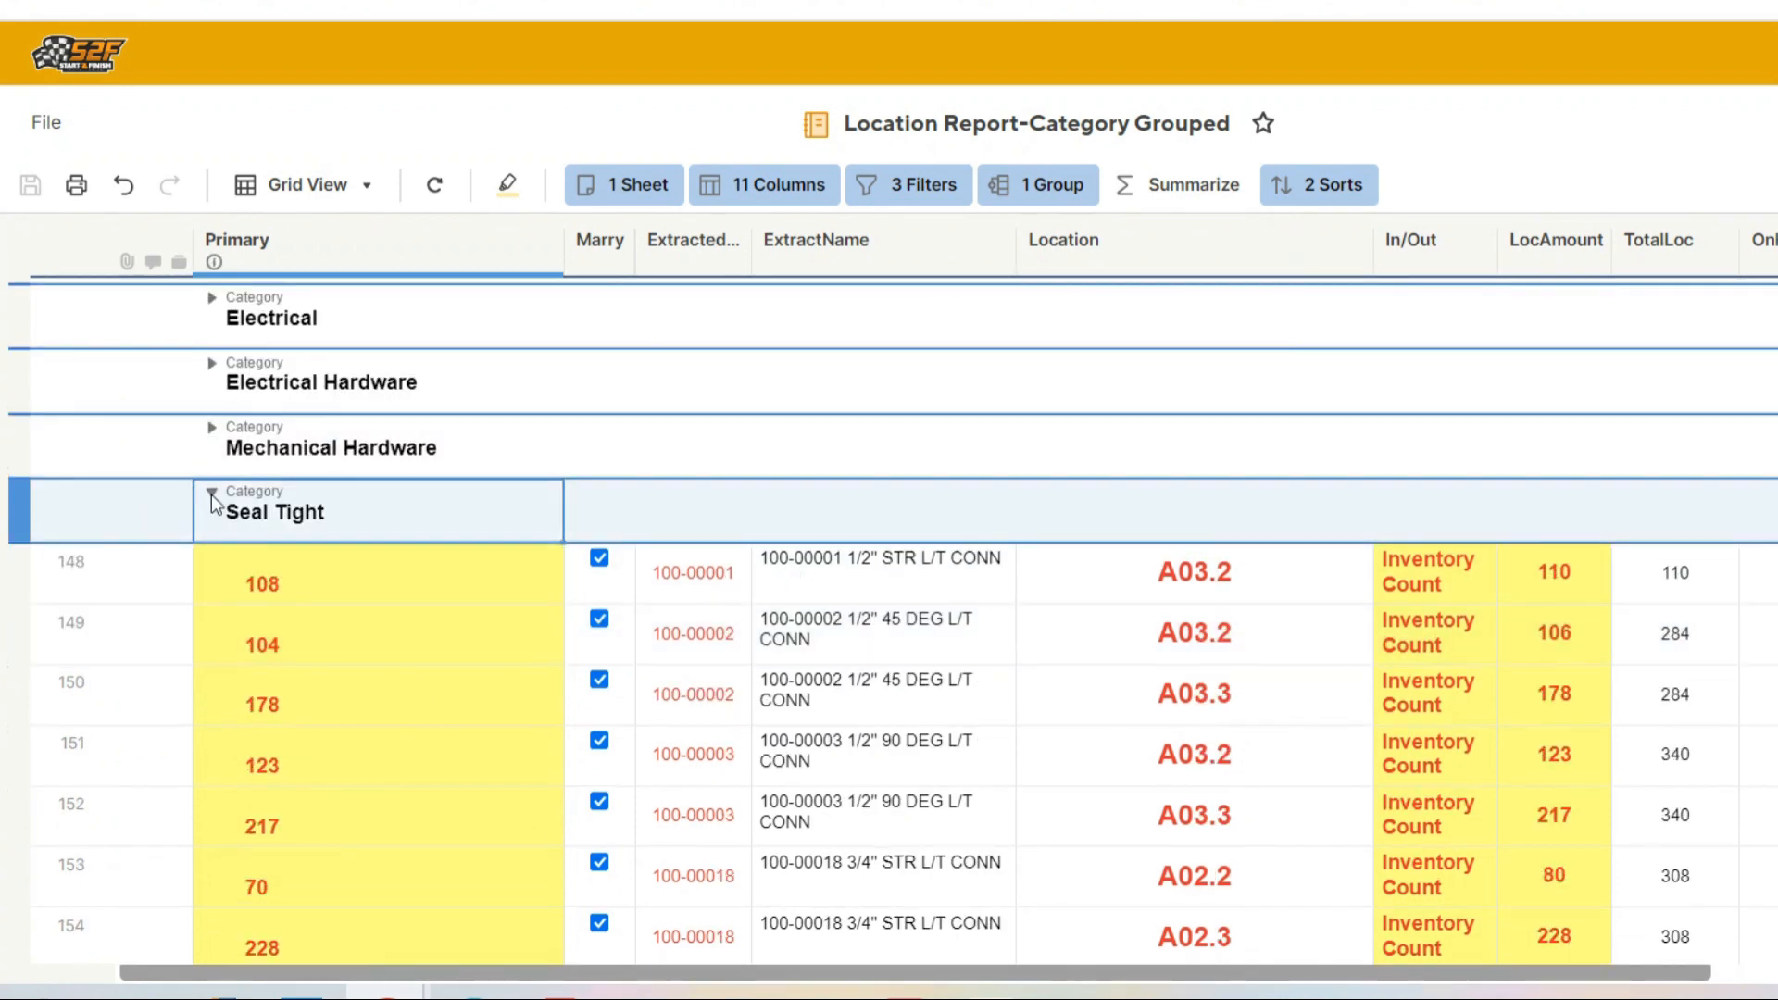
pyautogui.click(212, 485)
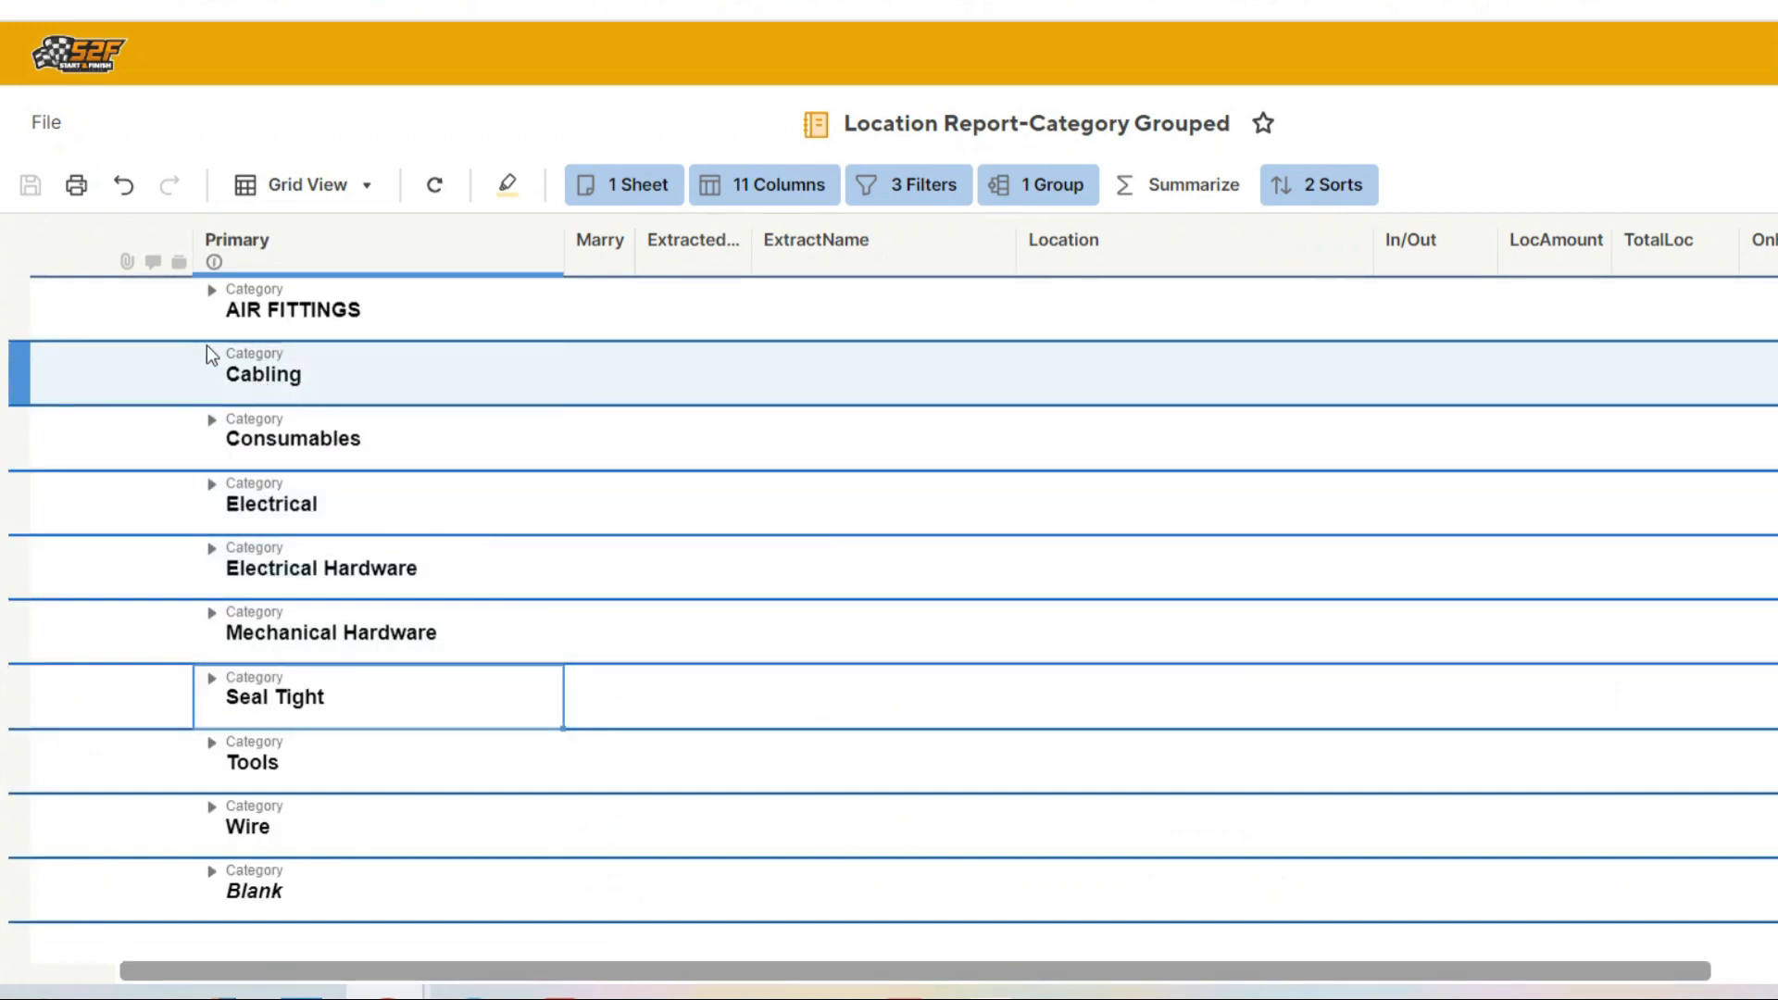
# Expand the Cabling category to view its parts and storage locations, and collapse it.
pyautogui.click(216, 362)
pyautogui.click(213, 355)
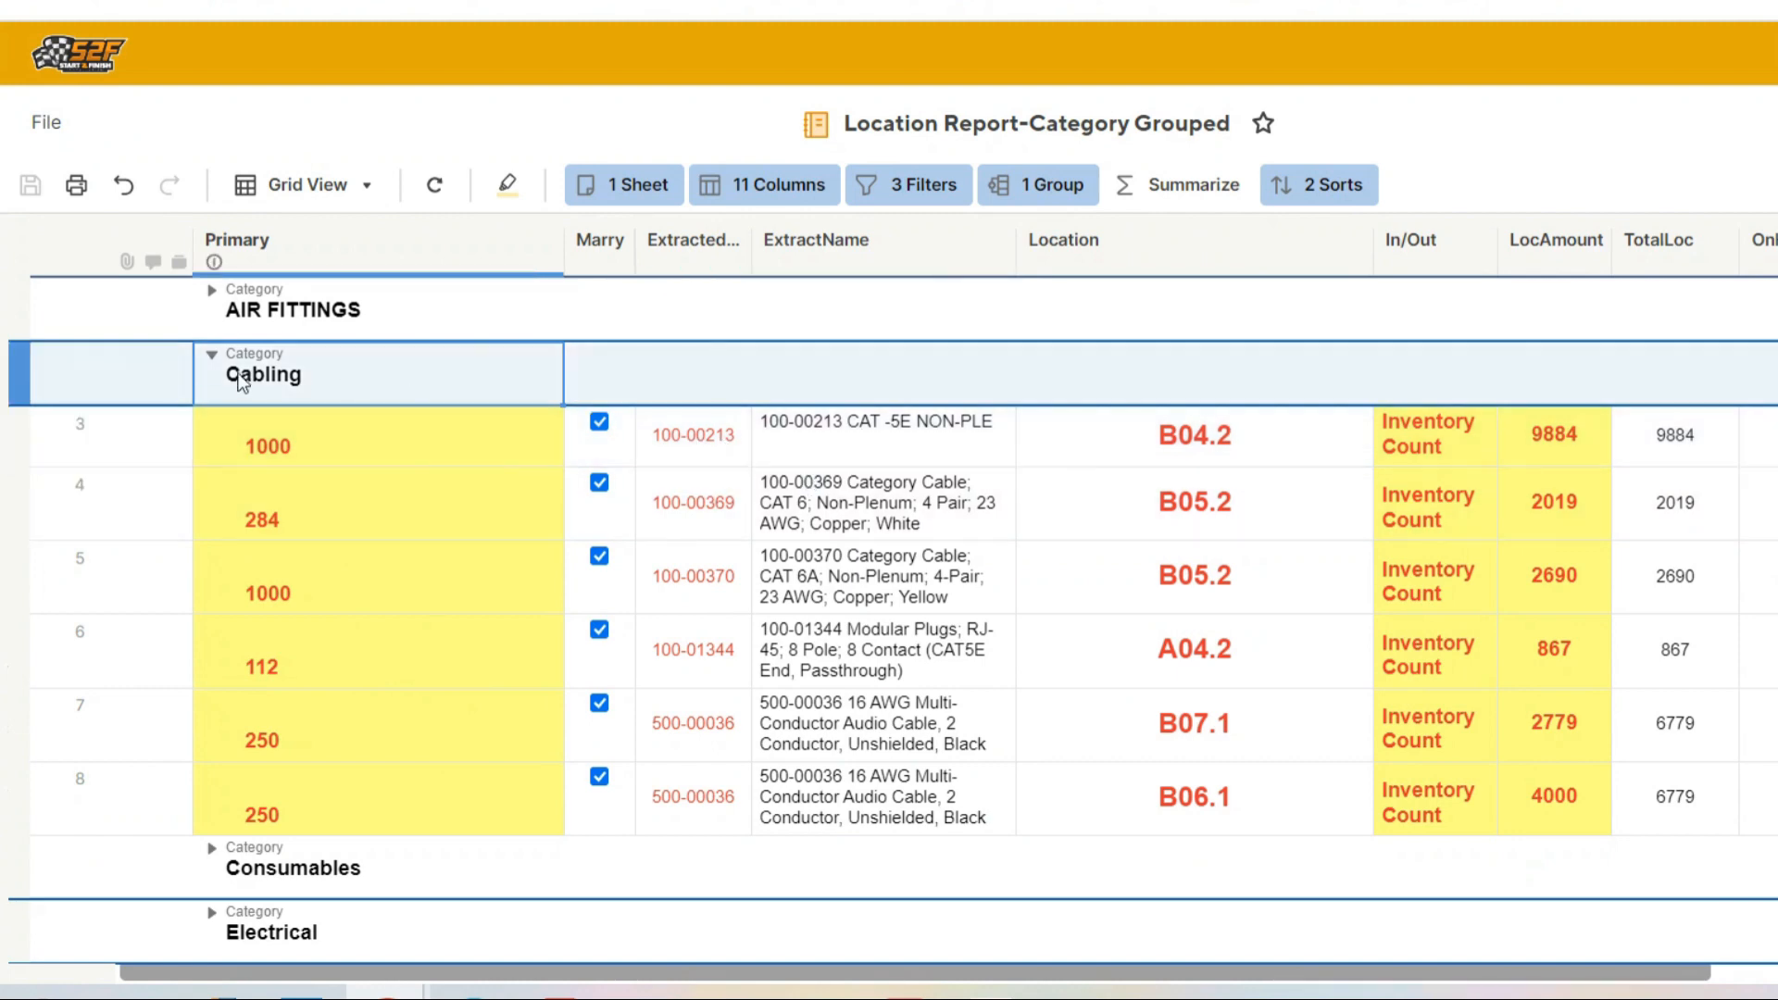
pyautogui.click(212, 355)
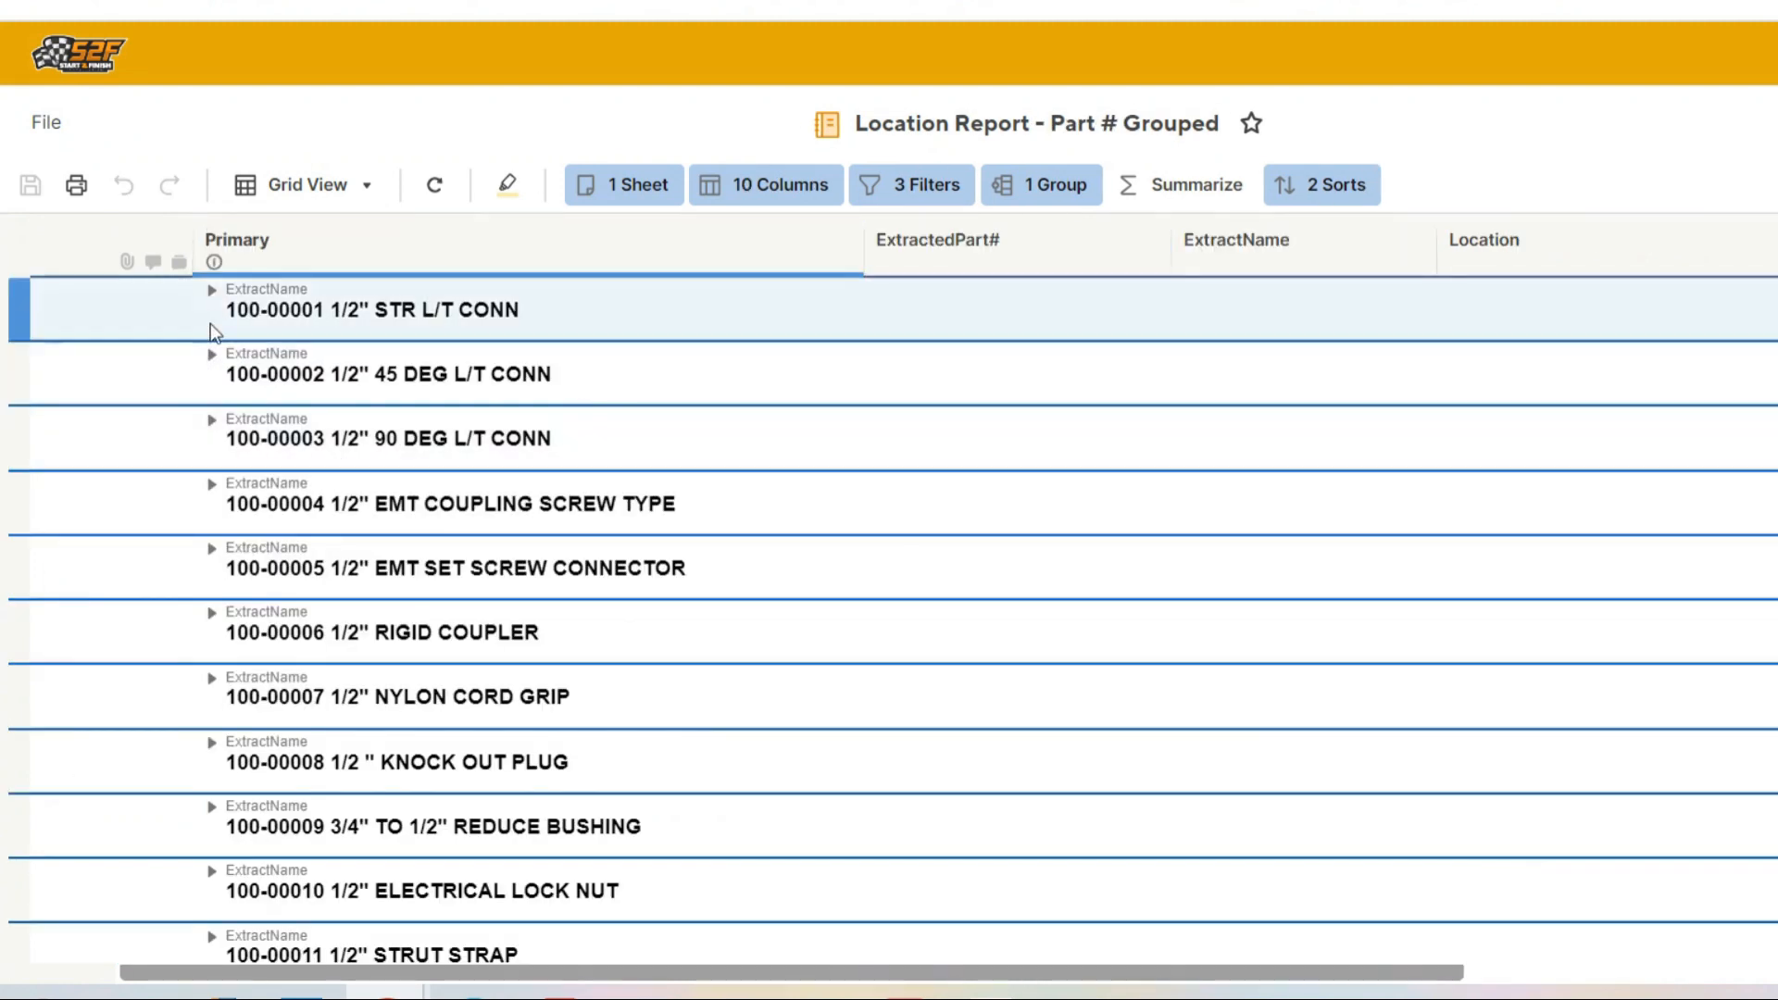
# Browse the Part # Grouped report and expand part 100-00014 COMP CONN to view its location, collapsing it again.
pyautogui.scroll(-3, 225, 548)
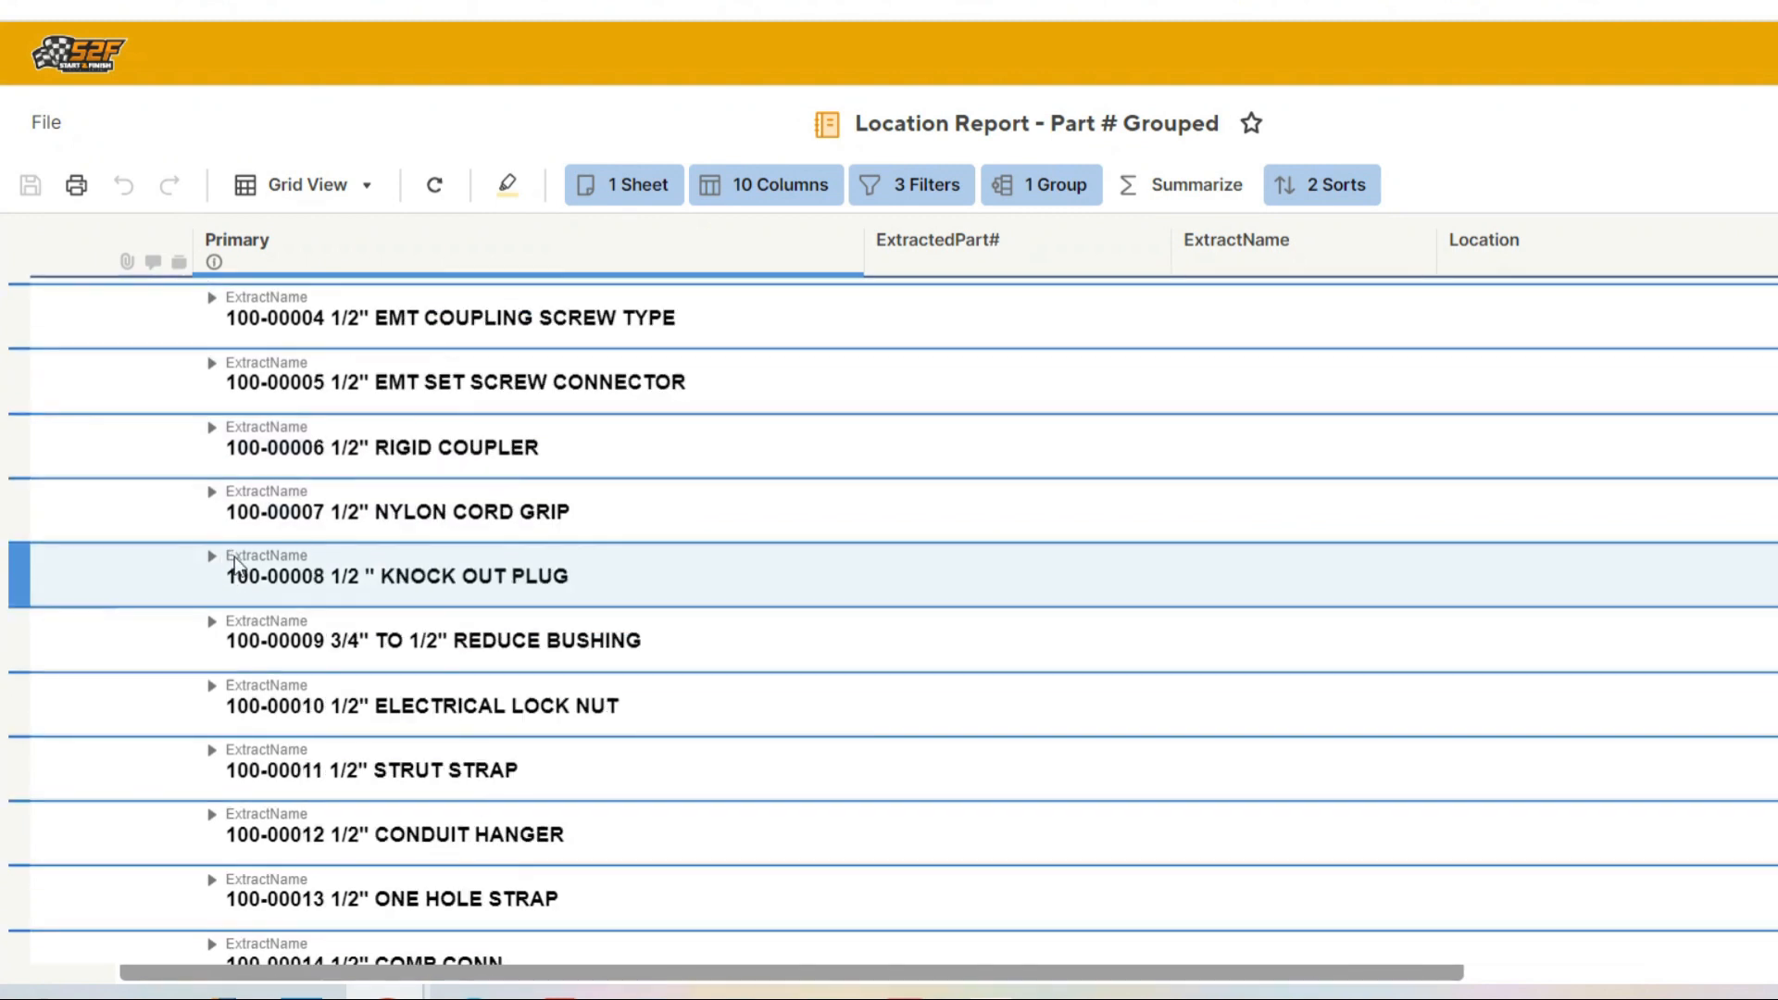
pyautogui.scroll(-3, 268, 600)
pyautogui.scroll(-3, 469, 589)
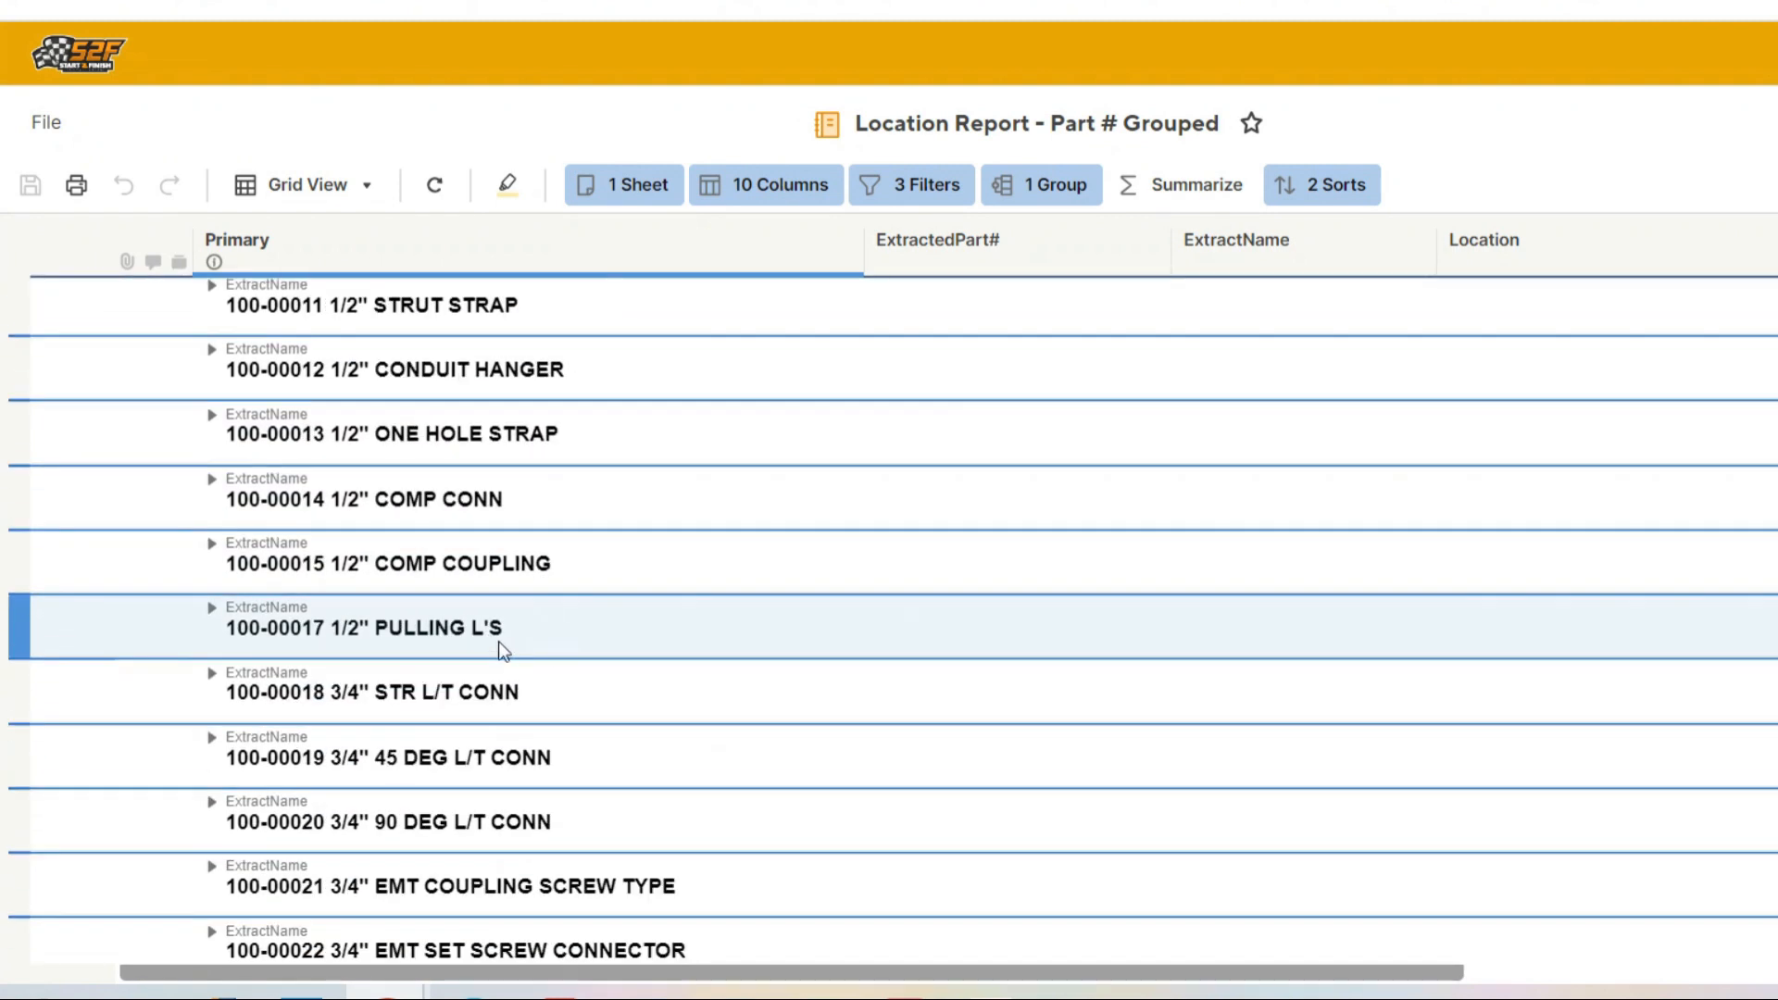
pyautogui.click(210, 482)
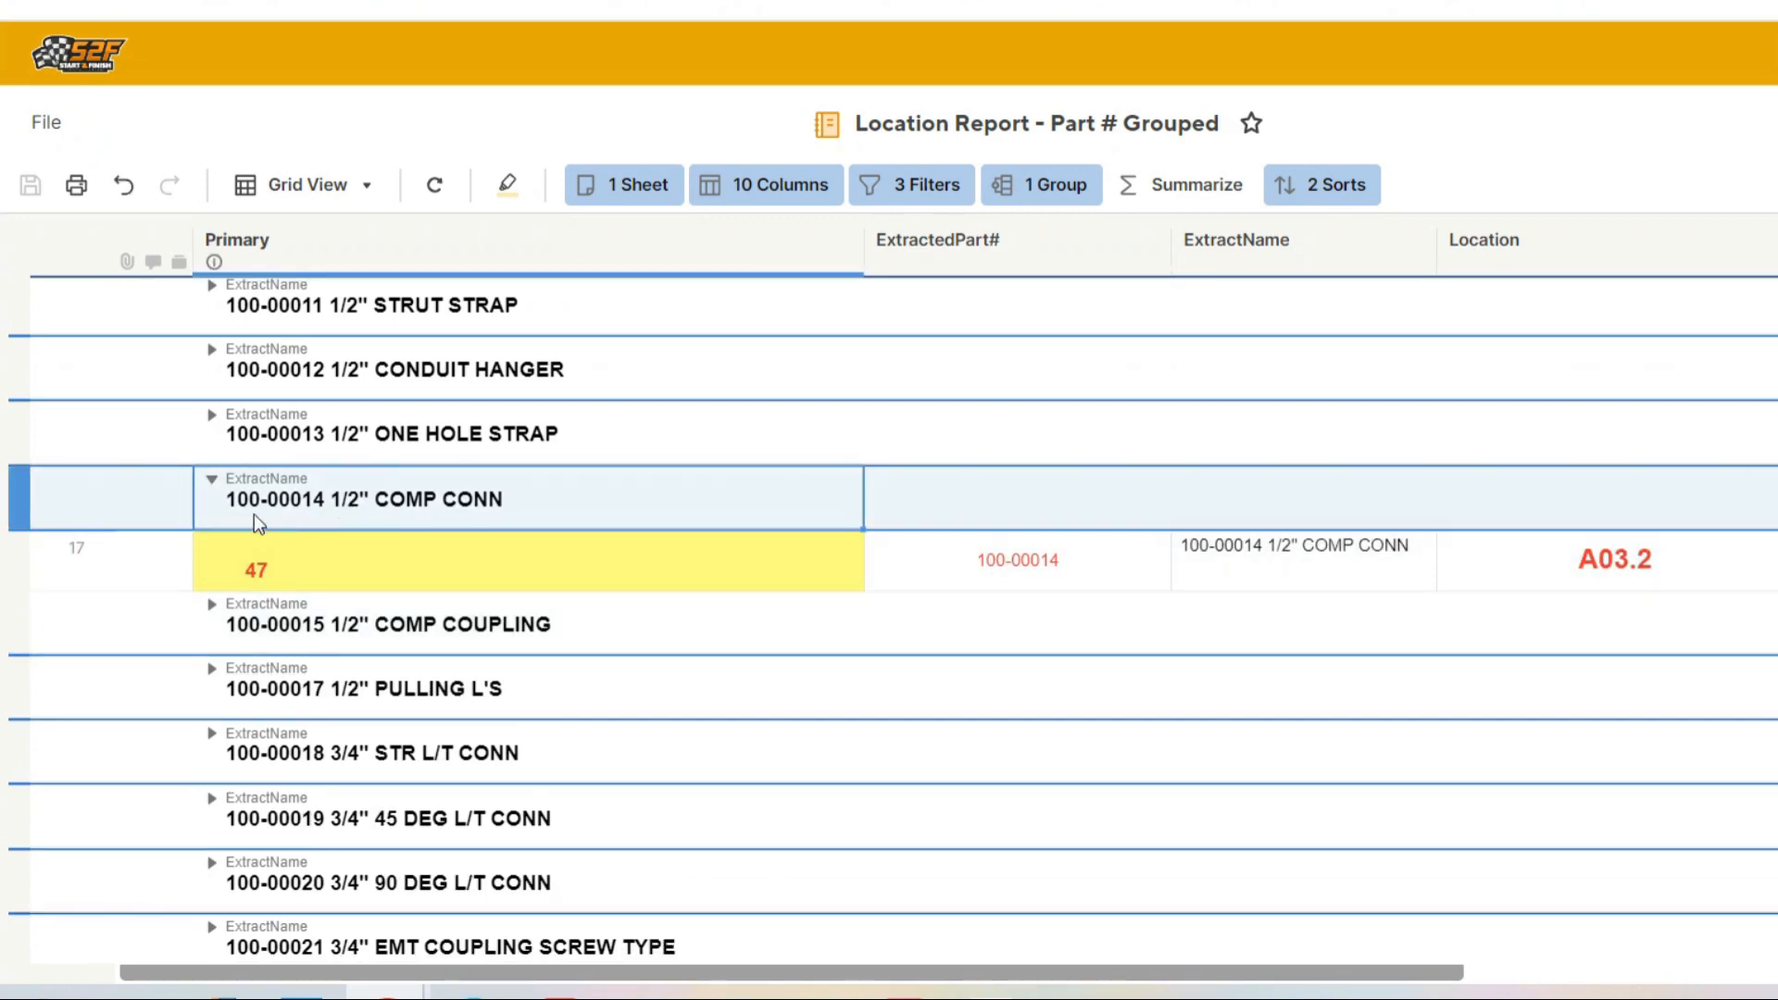
pyautogui.click(213, 481)
# Expand part 100-00018 STR L/T CONN, view its locations and location amounts, and collapse it.
pyautogui.click(217, 675)
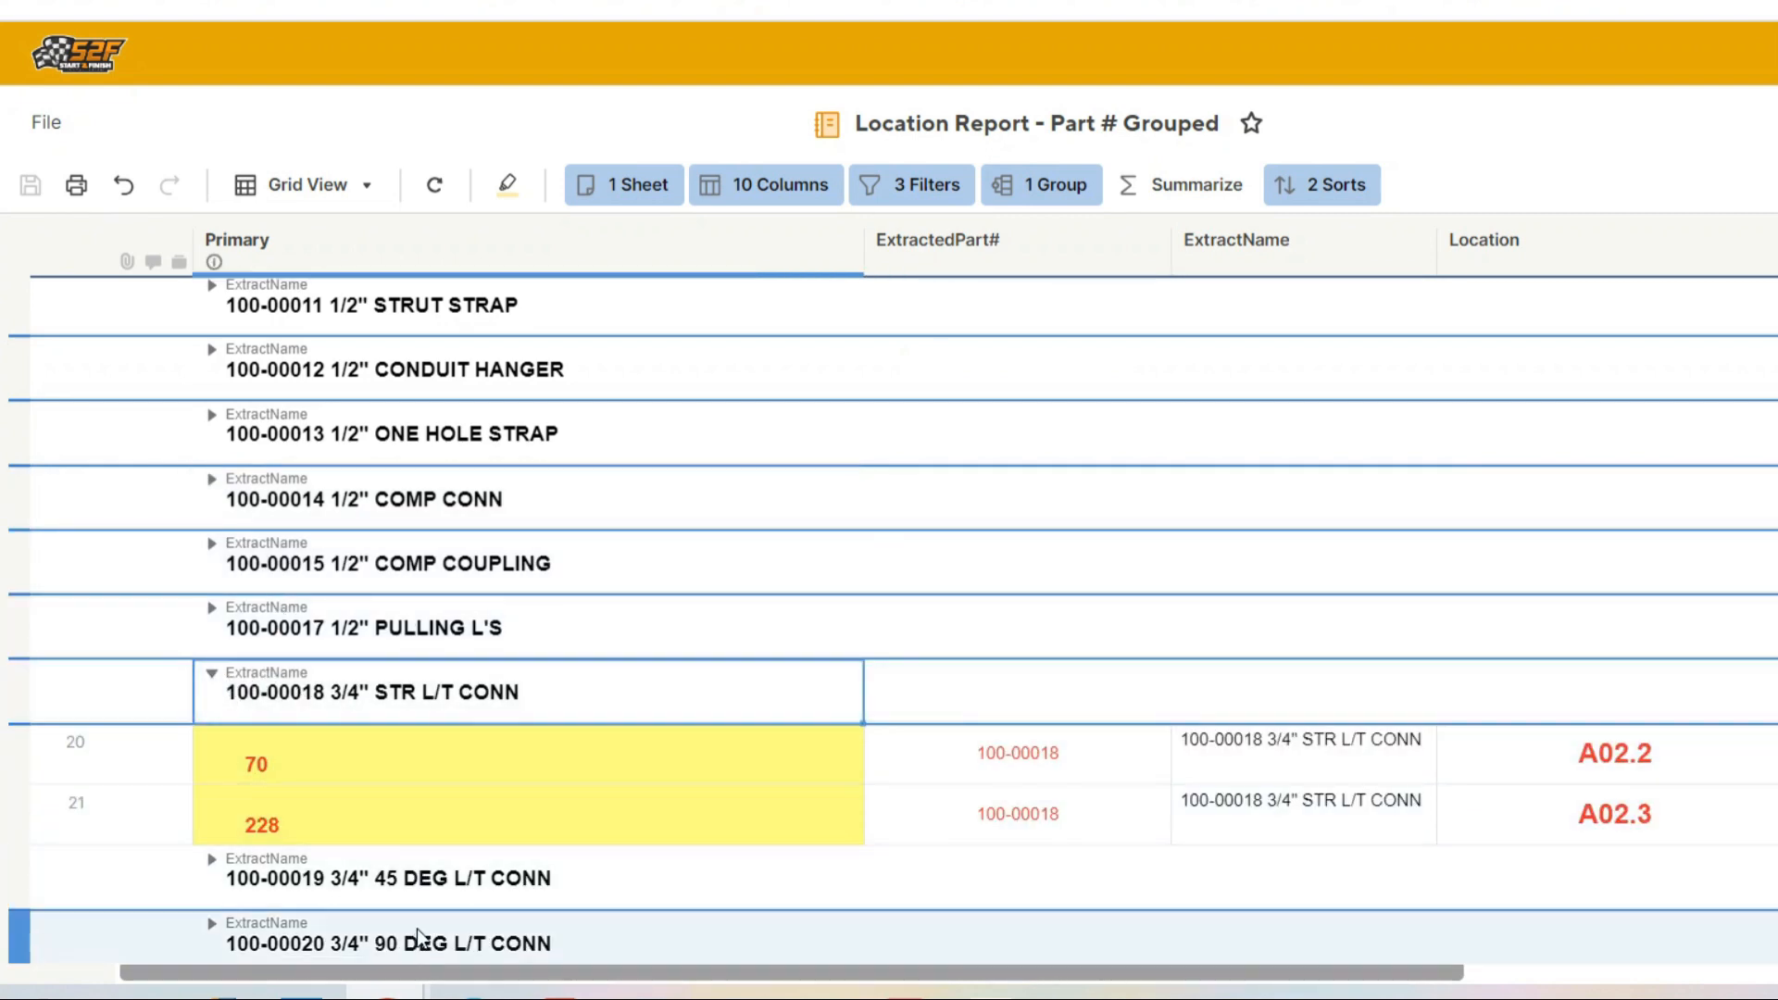
pyautogui.moveTo(487, 975); pyautogui.dragTo(869, 972)
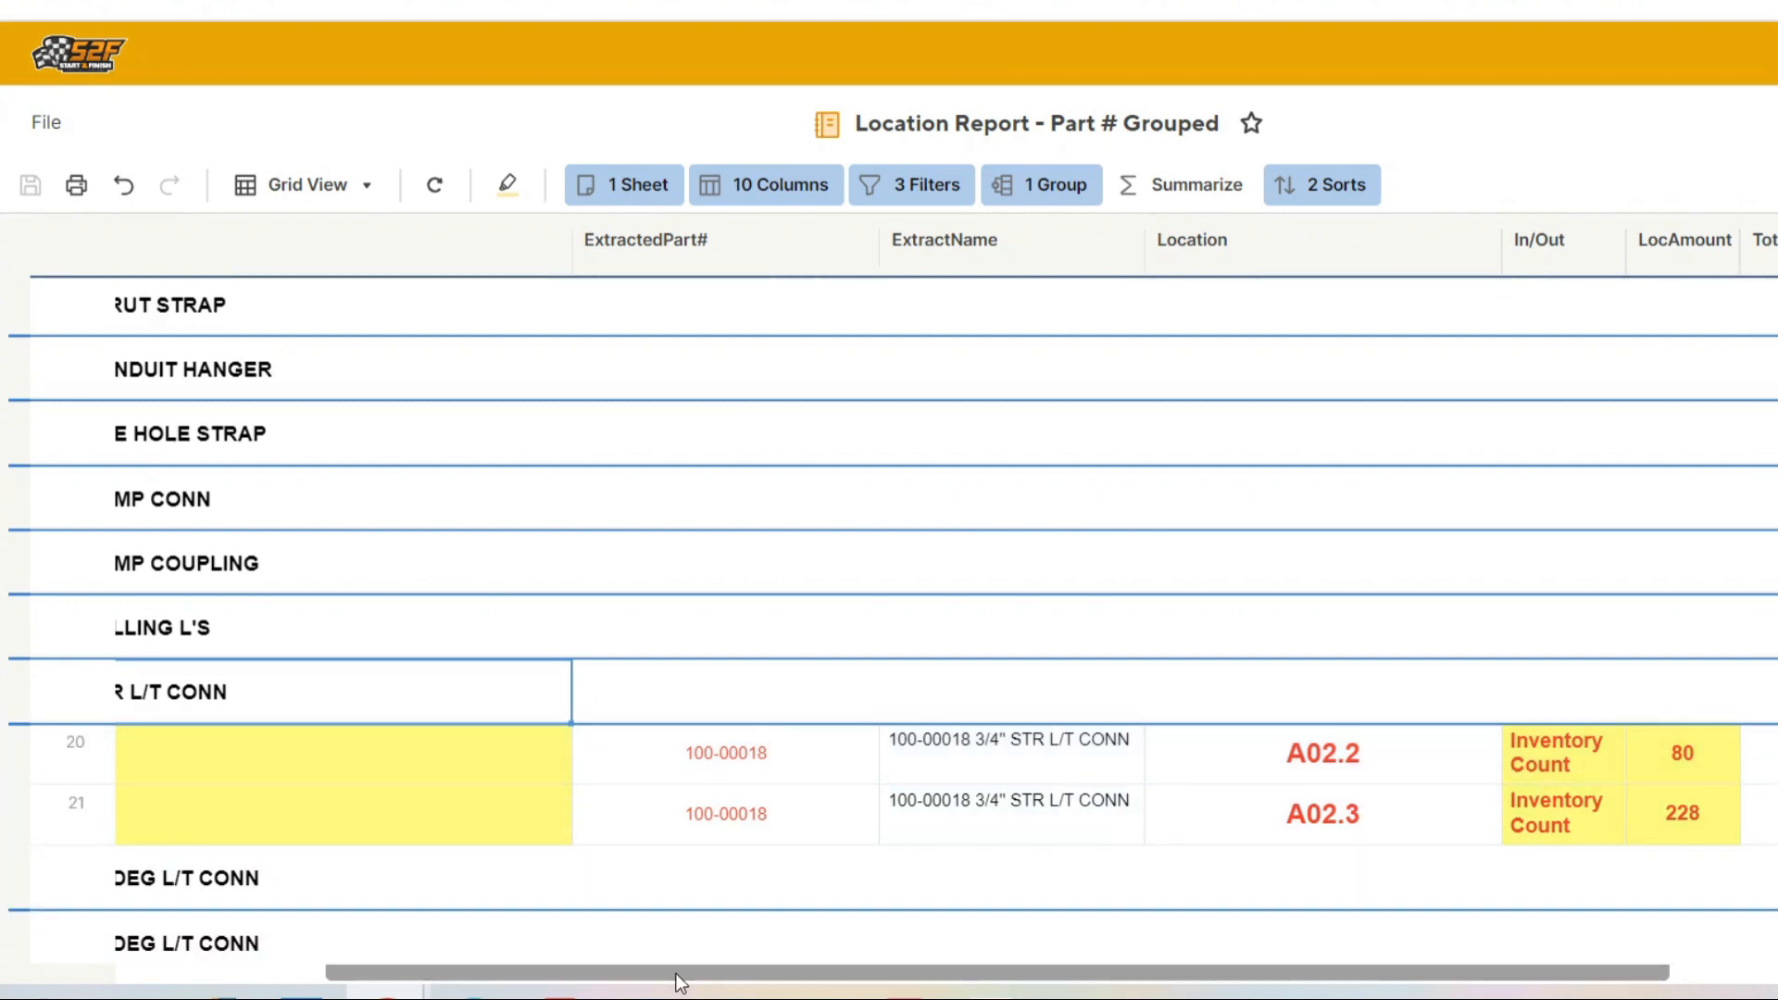
pyautogui.moveTo(676, 975); pyautogui.dragTo(417, 968)
pyautogui.click(212, 673)
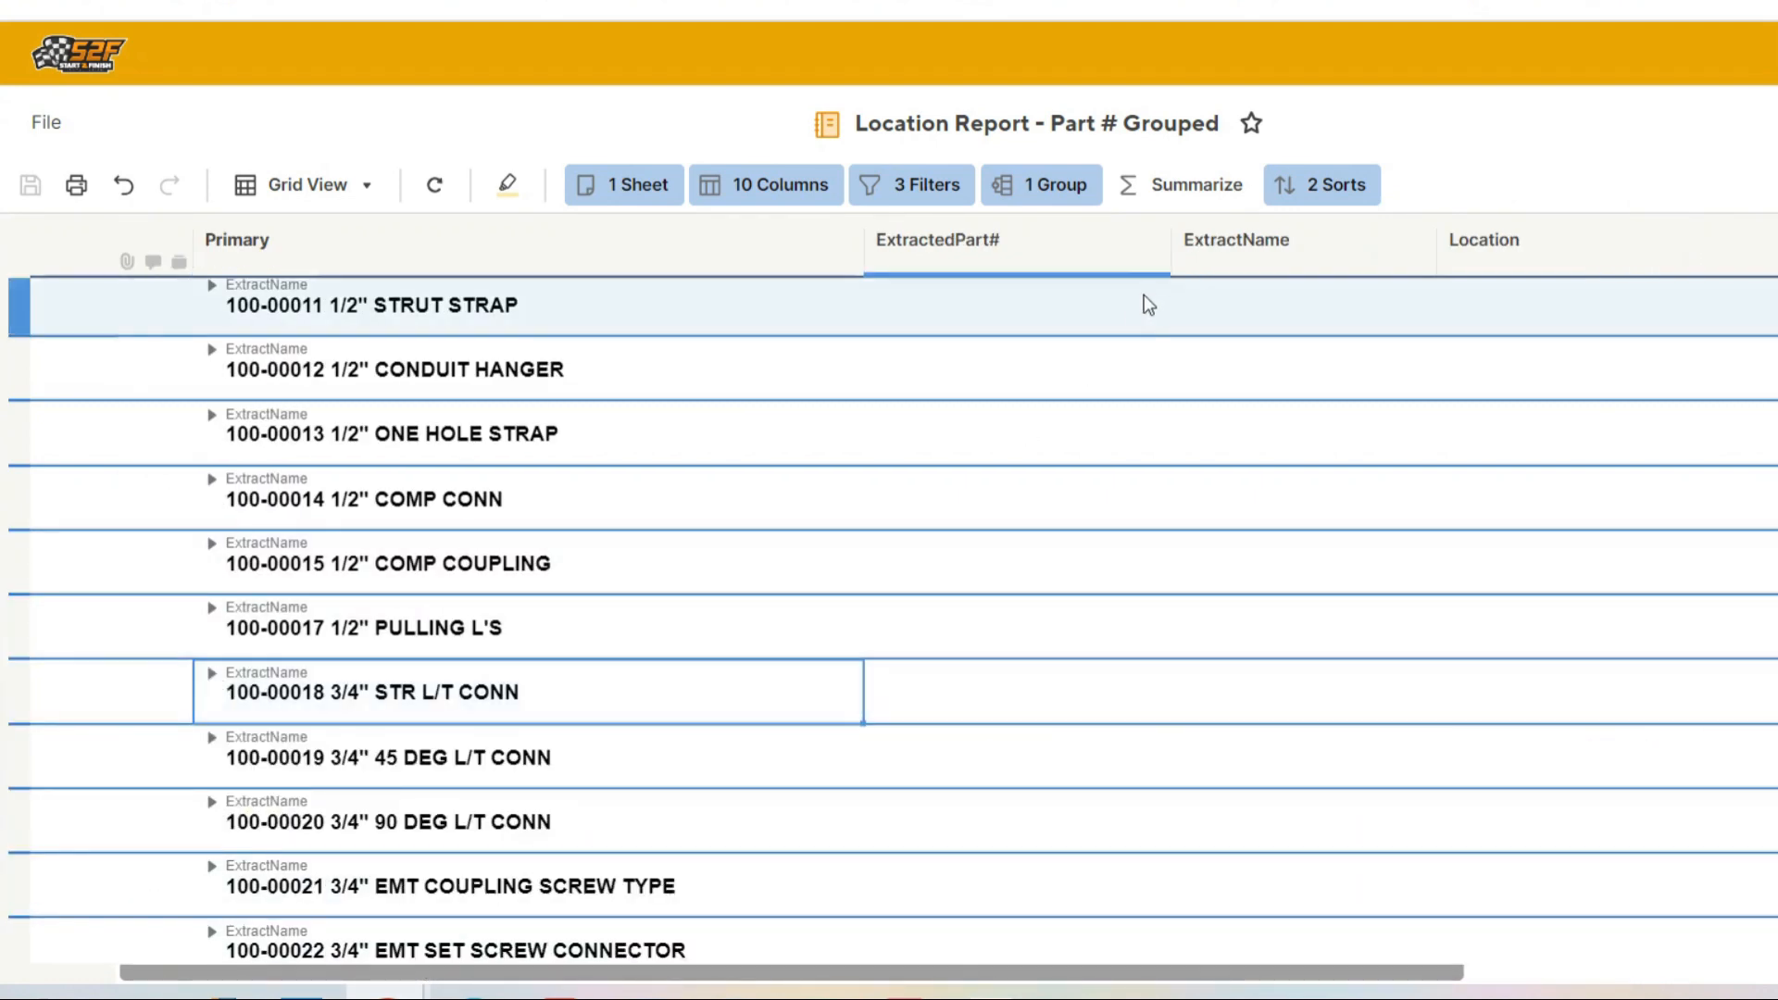